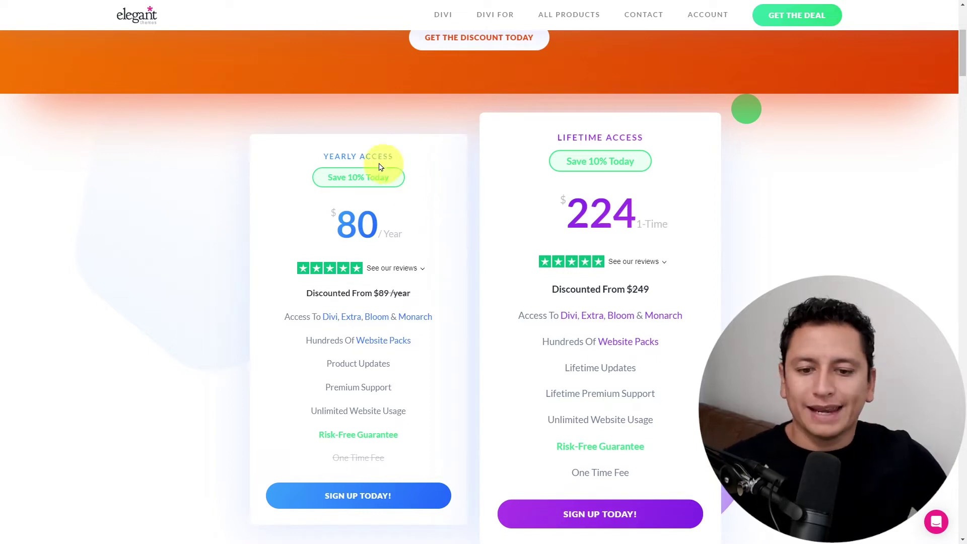
- Review the yearly and lifetime access plans, checking the yearly price and the unlimited website usage terms
{"action": "mouse_move", "coordinate": [369, 328]}
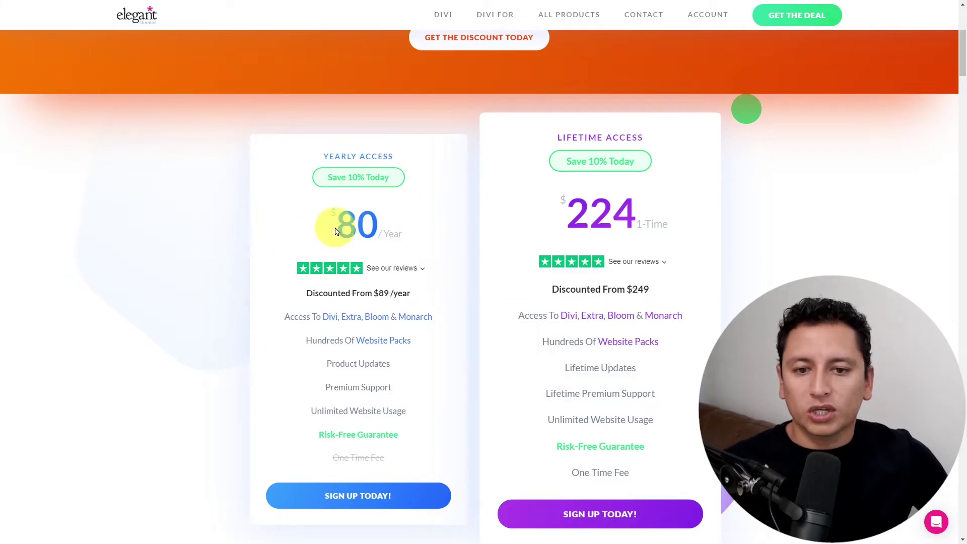
{"action": "left_click_drag", "start_coordinate": [336, 231], "coordinate": [380, 231]}
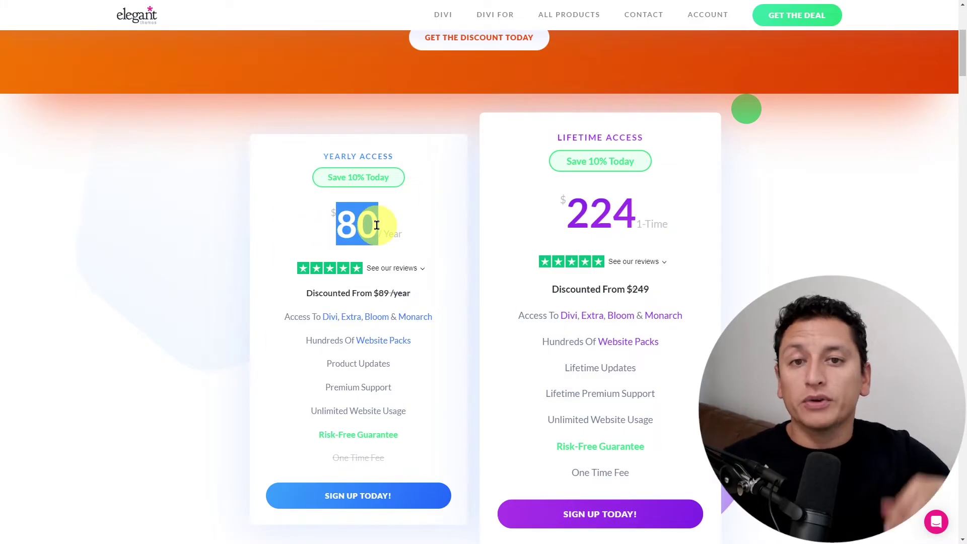
{"action": "left_click", "coordinate": [377, 225]}
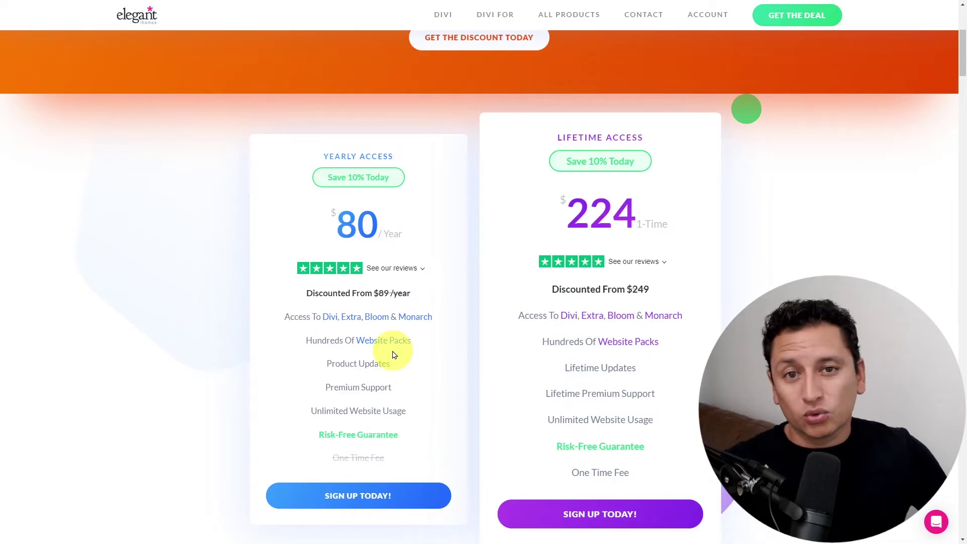
{"action": "left_click_drag", "start_coordinate": [318, 412], "coordinate": [398, 411]}
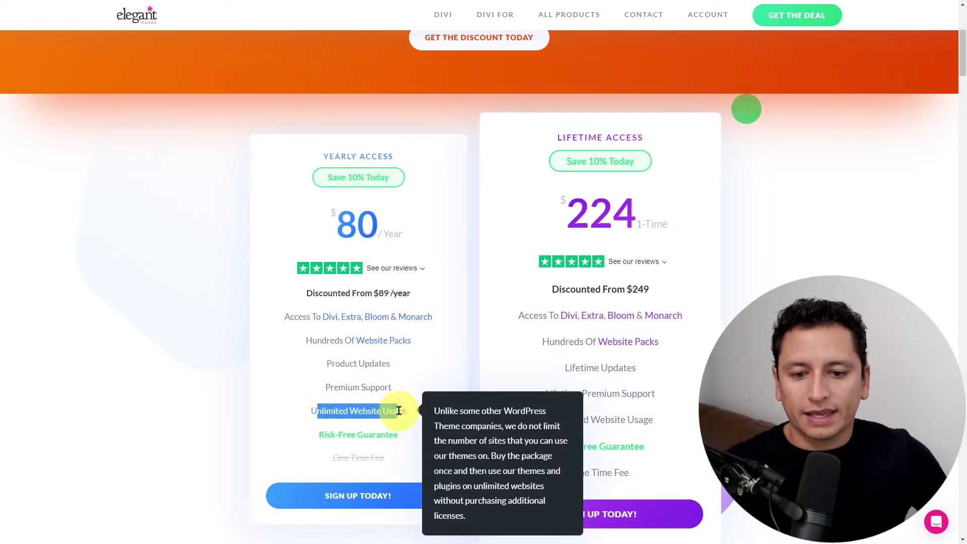
{"action": "left_click", "coordinate": [579, 129]}
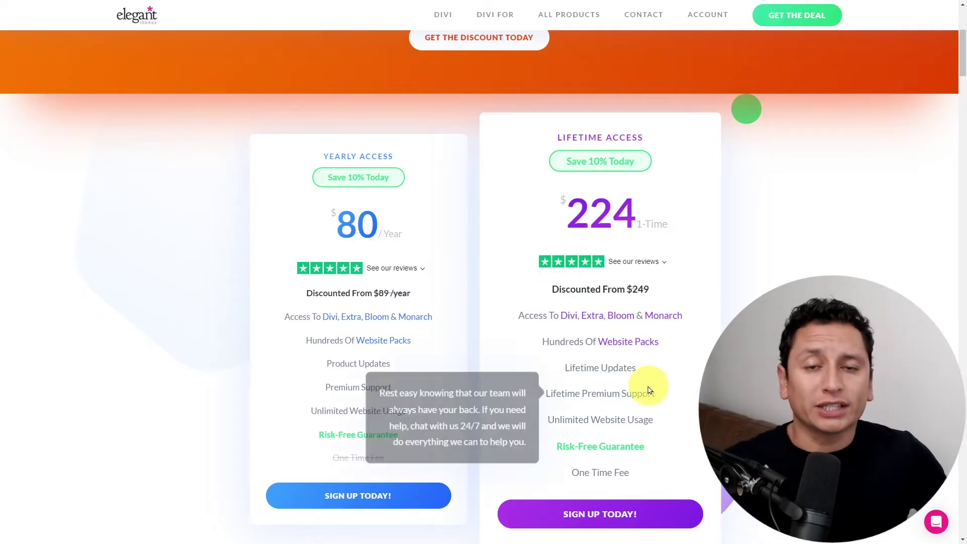
- Start signing up for the yearly membership, go through the account fields, agree to the terms of service and choose credit/debit card payment
{"action": "left_click", "coordinate": [375, 496]}
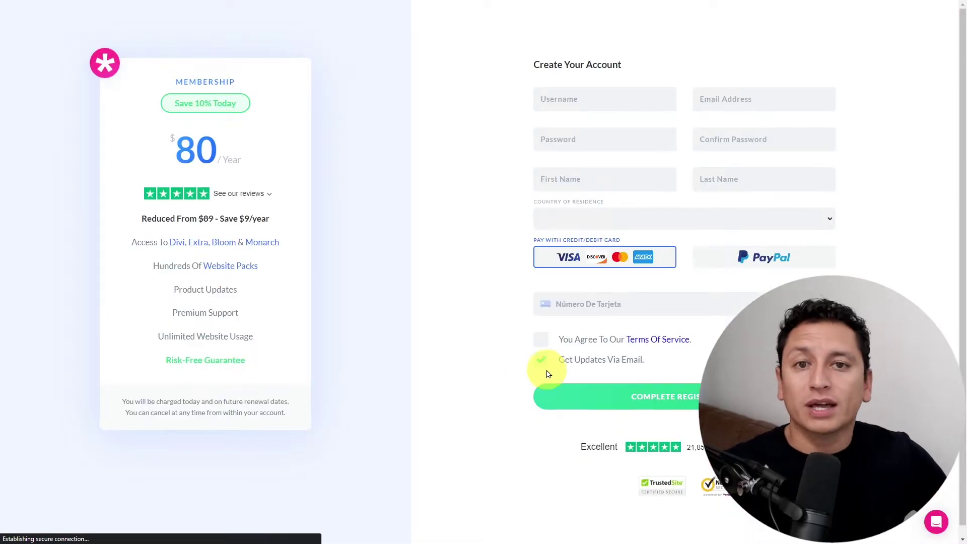
{"action": "left_click", "coordinate": [579, 101]}
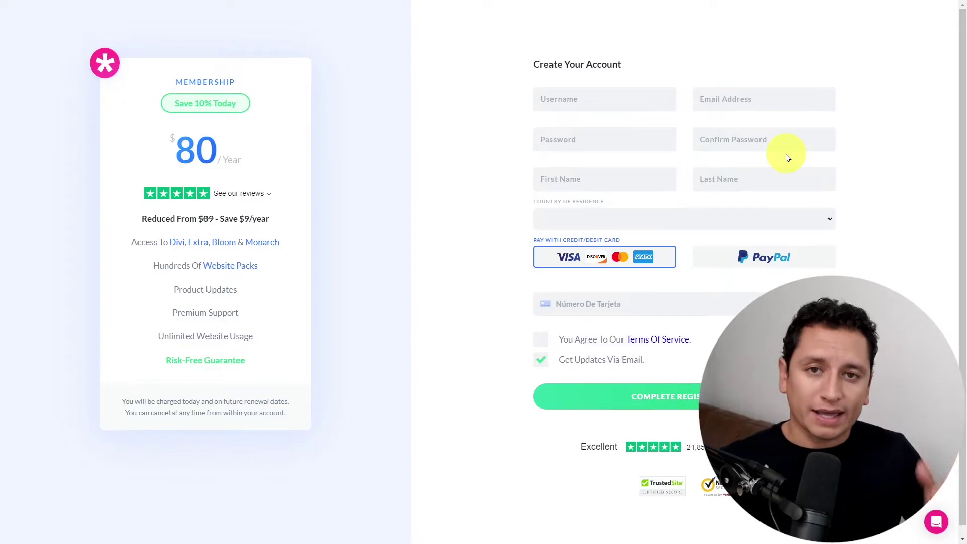
{"action": "left_click", "coordinate": [584, 175]}
{"action": "left_click", "coordinate": [761, 186]}
{"action": "left_click", "coordinate": [801, 221]}
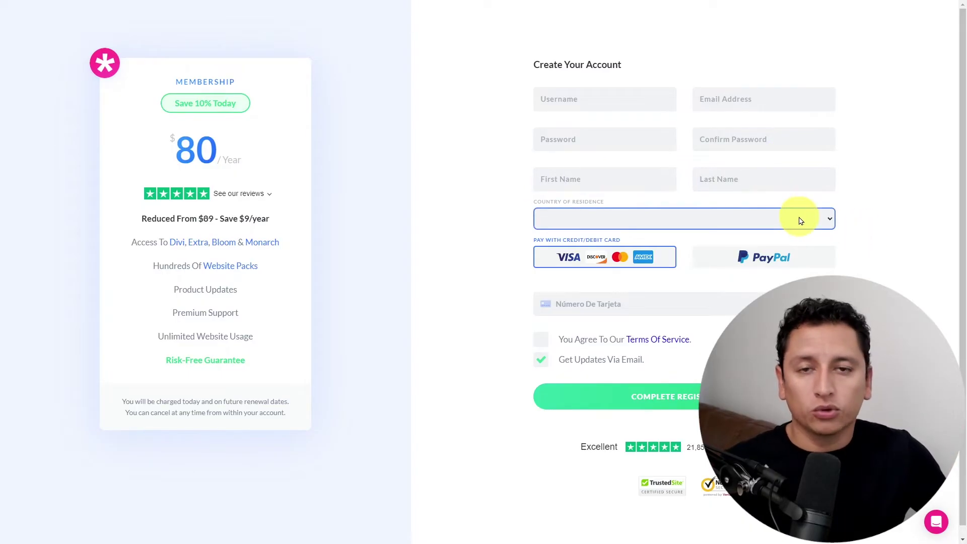
{"action": "left_click", "coordinate": [801, 262]}
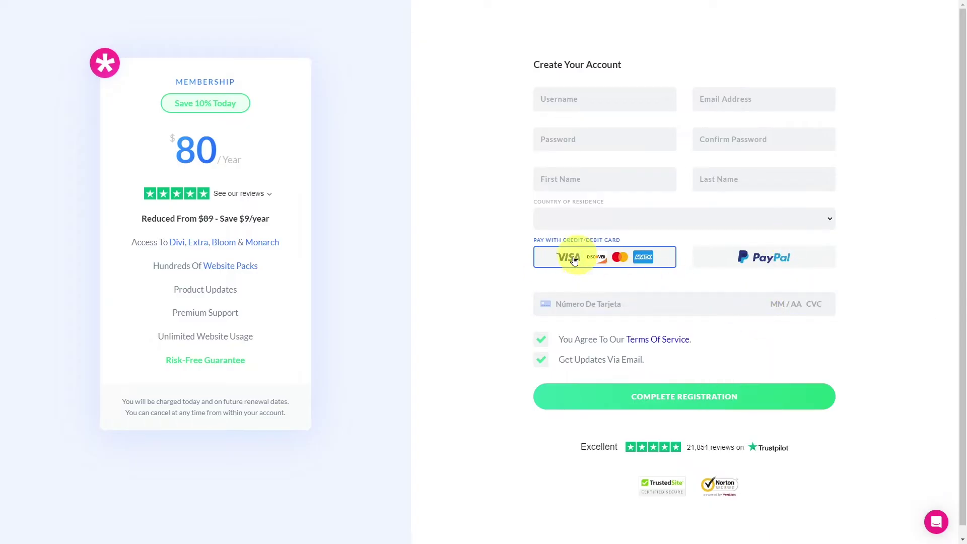
{"action": "left_click", "coordinate": [593, 307]}
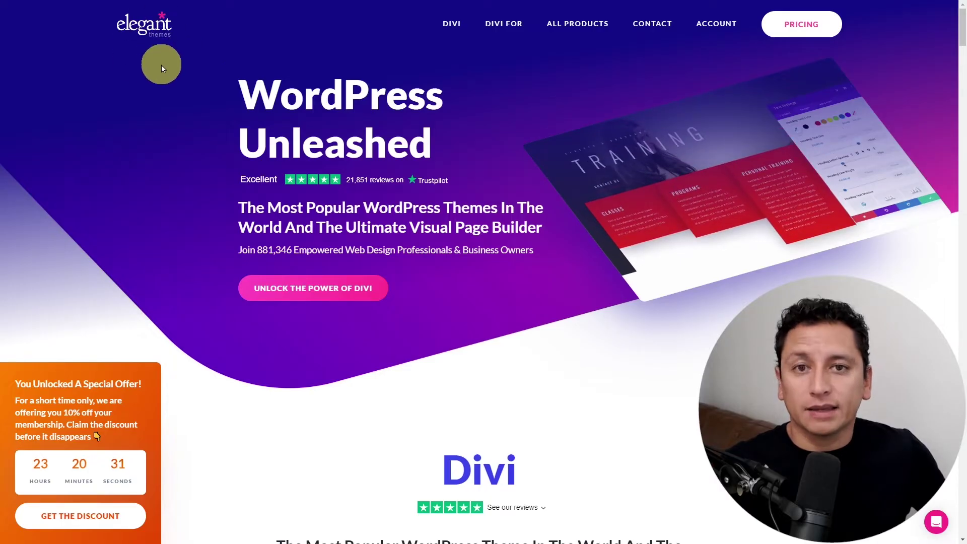
- Log in to the Elegant Themes members area with the account credentials
{"action": "mouse_move", "coordinate": [716, 25]}
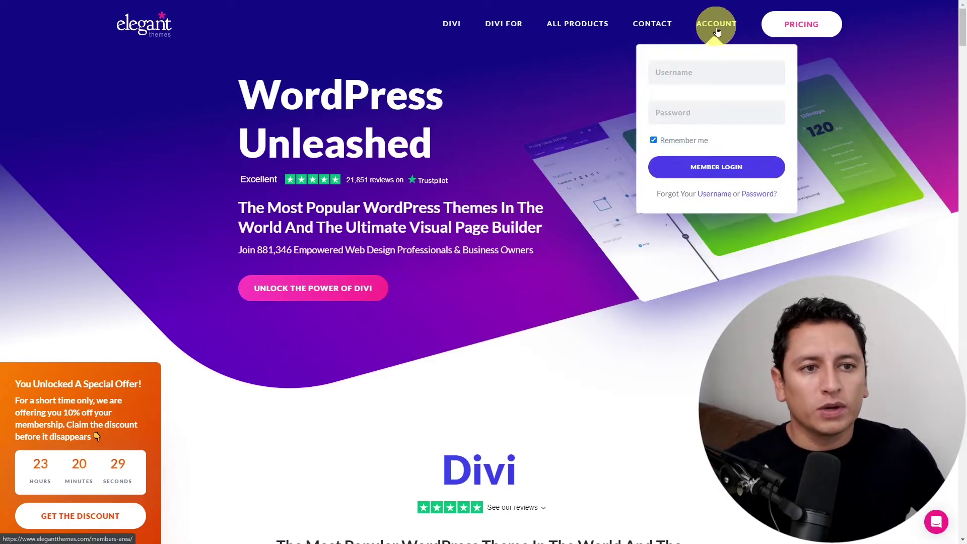
{"action": "left_click", "coordinate": [701, 72]}
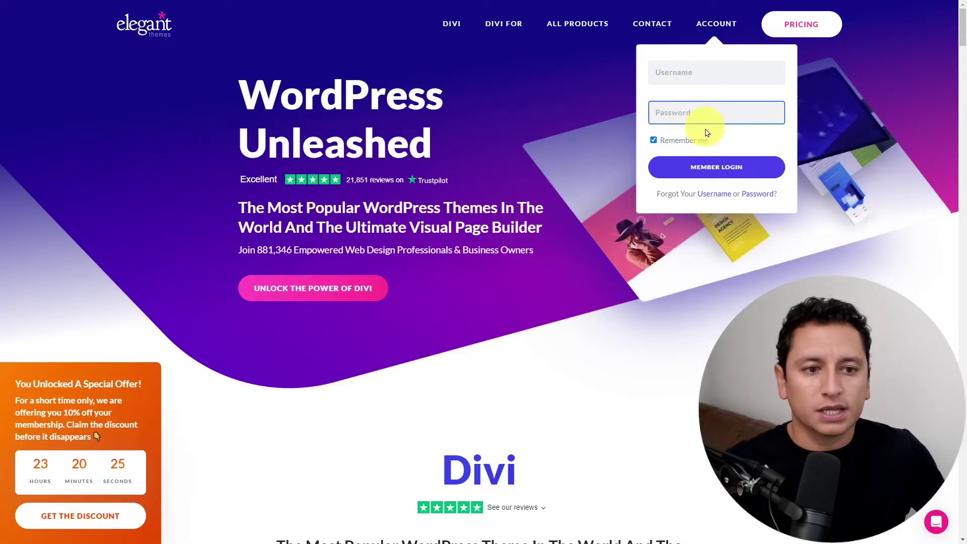
{"action": "left_click", "coordinate": [717, 172]}
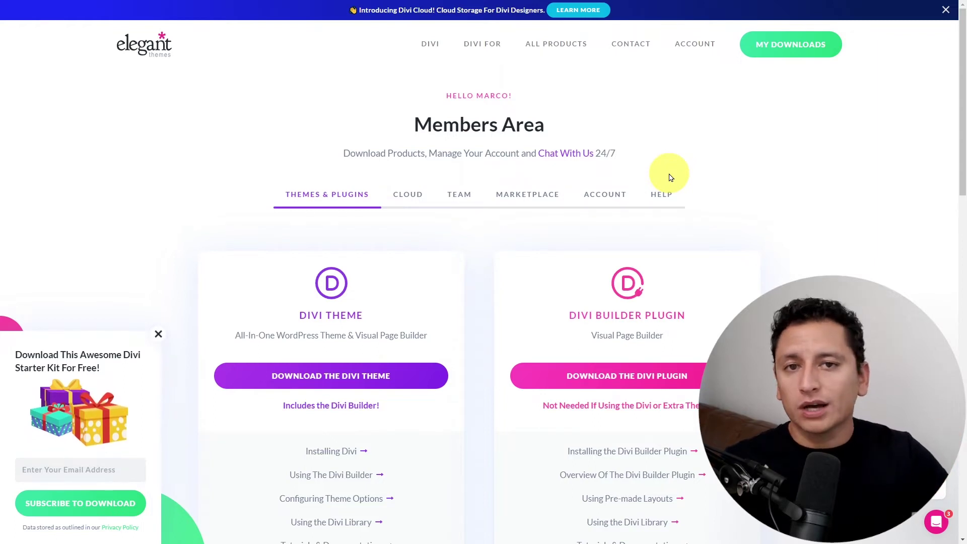
- Download the Divi theme package and open the account section of the members area
{"action": "scroll", "coordinate": [540, 238], "scroll_direction": "down", "scroll_amount": 3}
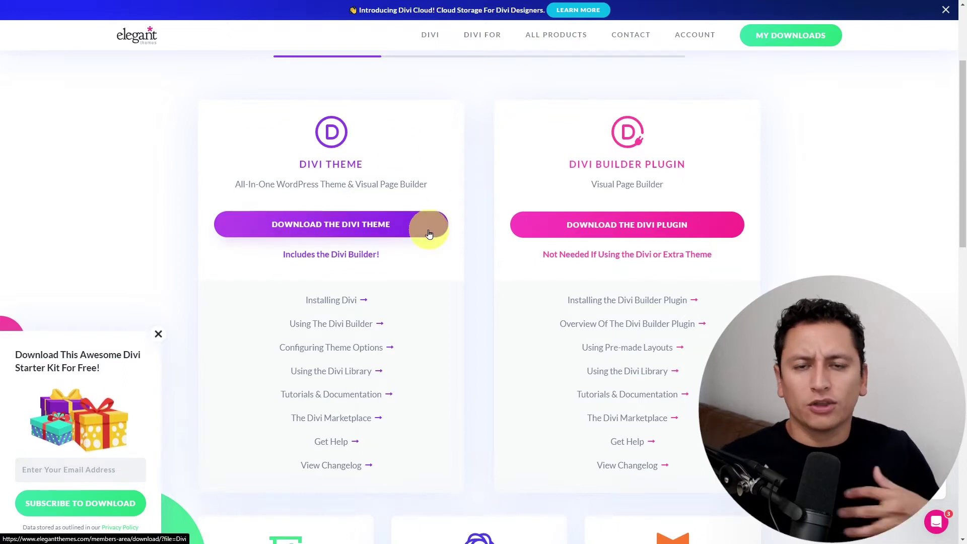
{"action": "scroll", "coordinate": [486, 240], "scroll_direction": "up", "scroll_amount": 1}
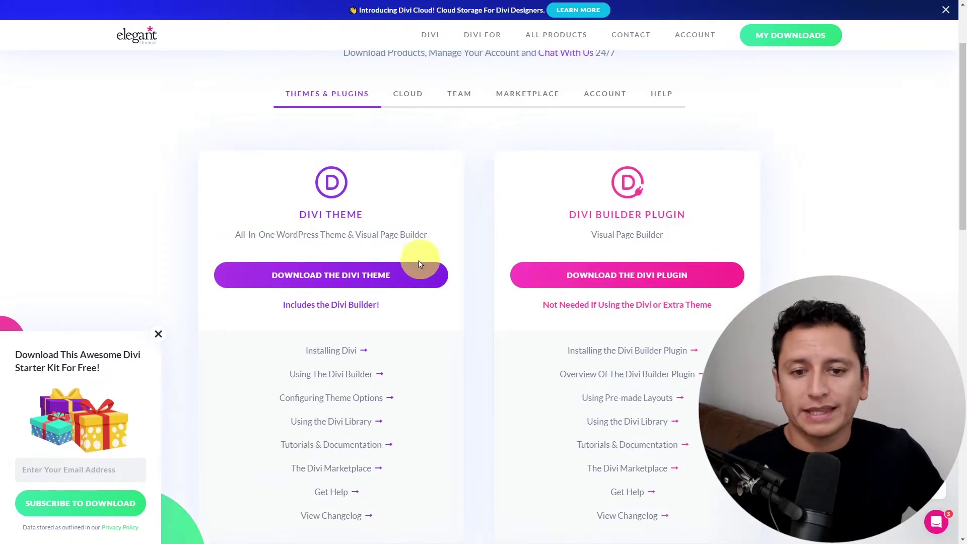
{"action": "left_click", "coordinate": [356, 274]}
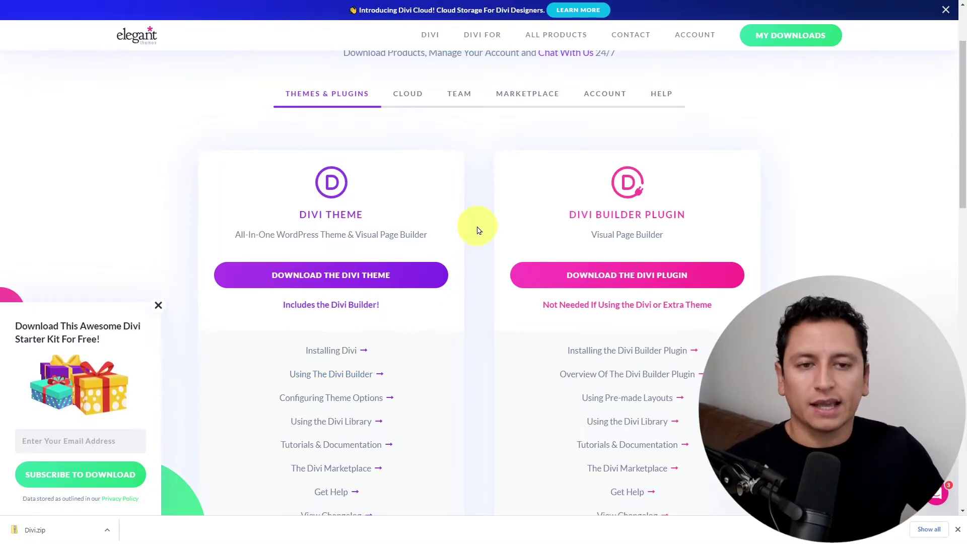
{"action": "scroll", "coordinate": [479, 229], "scroll_direction": "up", "scroll_amount": 2}
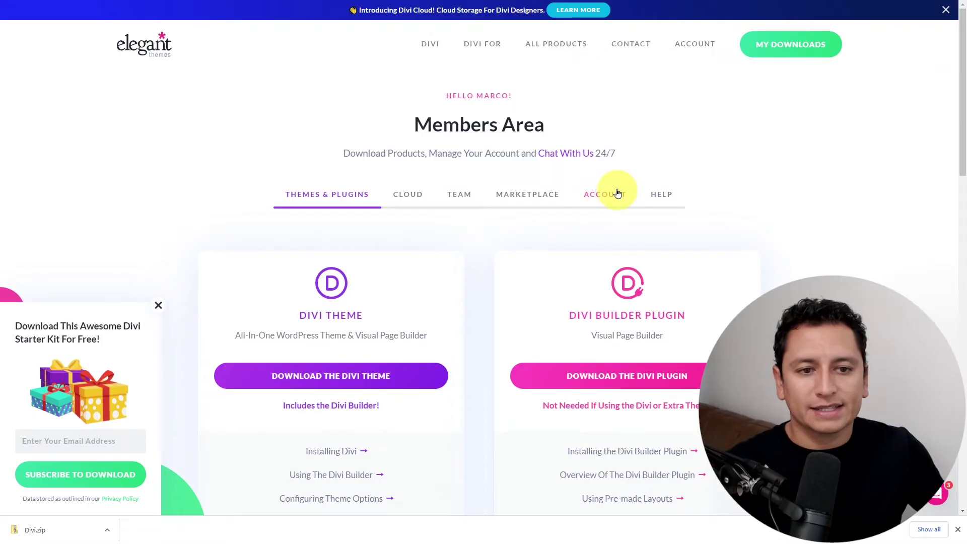
{"action": "left_click", "coordinate": [610, 194]}
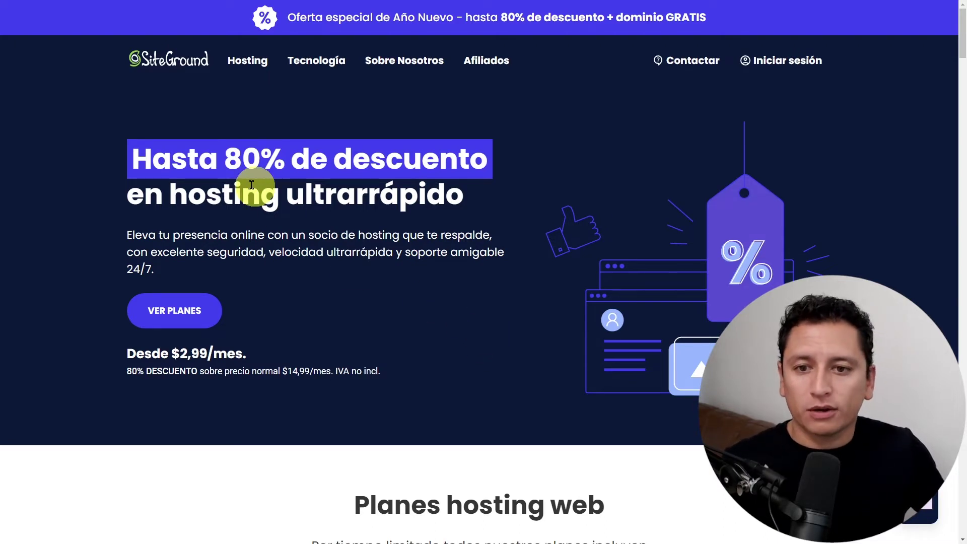
- Review the discounted web hosting plans on the SiteGround site and order the StartUp plan
{"action": "left_click_drag", "start_coordinate": [225, 155], "coordinate": [280, 152]}
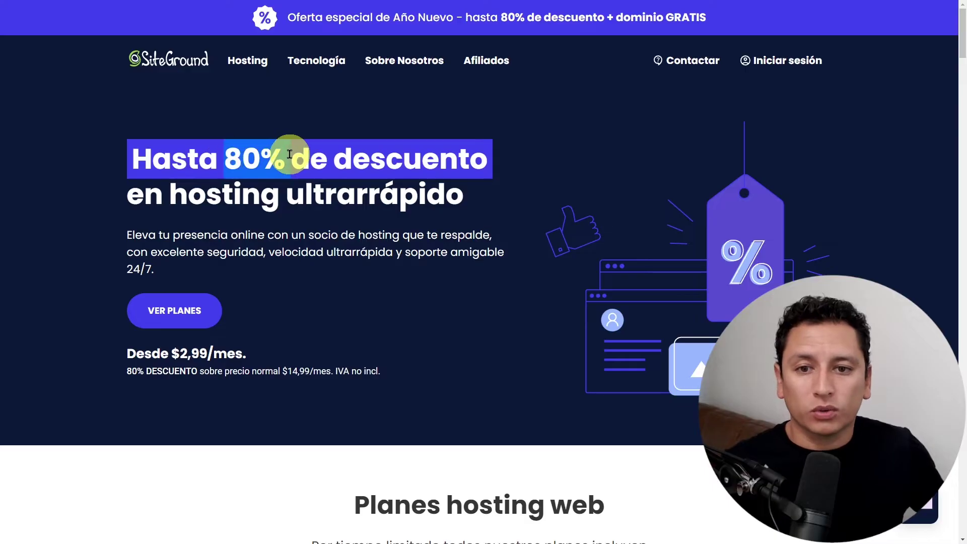
{"action": "left_click", "coordinate": [302, 155]}
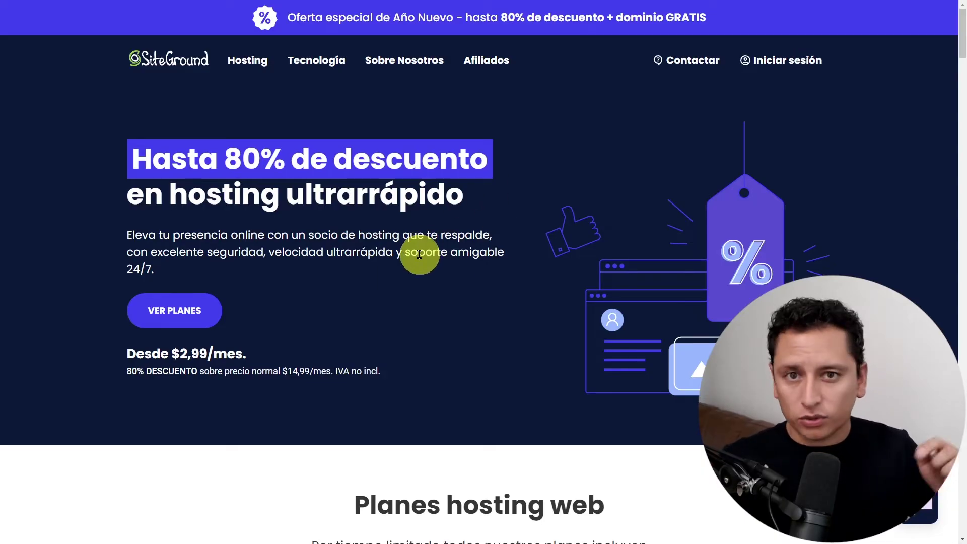
{"action": "scroll", "coordinate": [398, 276], "scroll_direction": "down", "scroll_amount": 7}
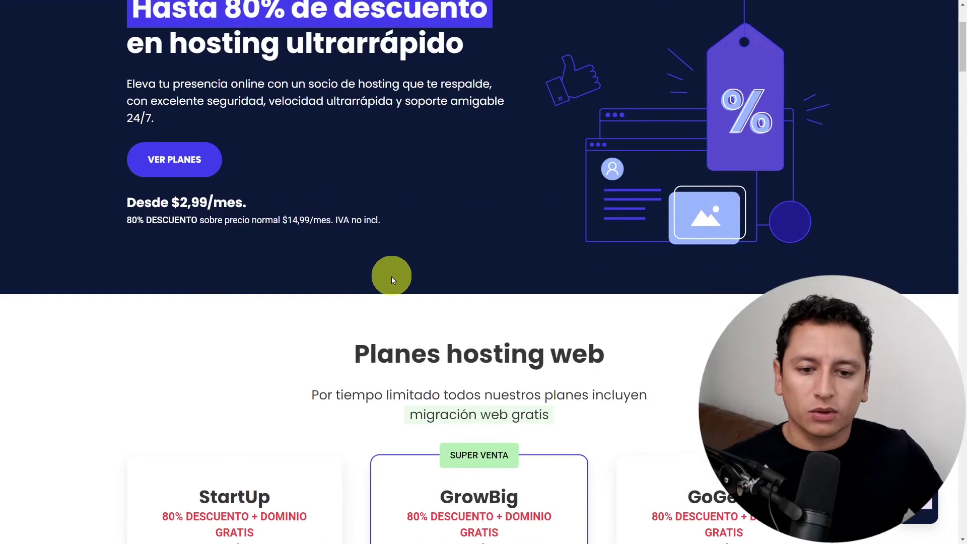
{"action": "scroll", "coordinate": [392, 280], "scroll_direction": "down", "scroll_amount": 2}
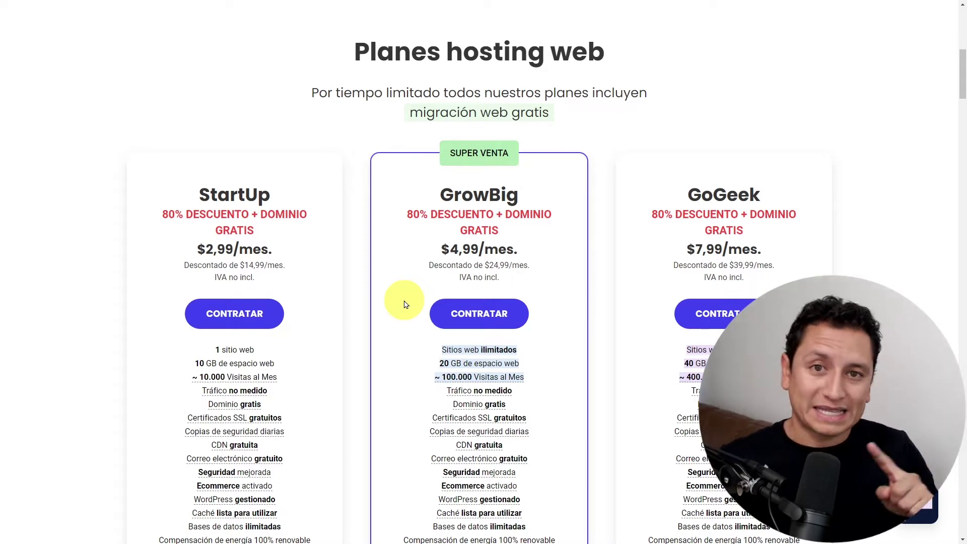
{"action": "scroll", "coordinate": [316, 241], "scroll_direction": "down", "scroll_amount": 2}
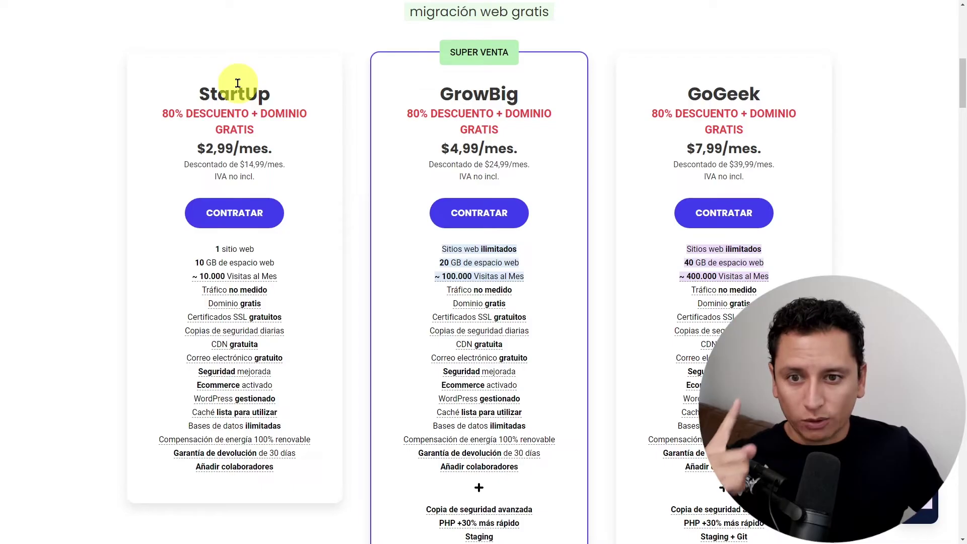
{"action": "left_click", "coordinate": [264, 214]}
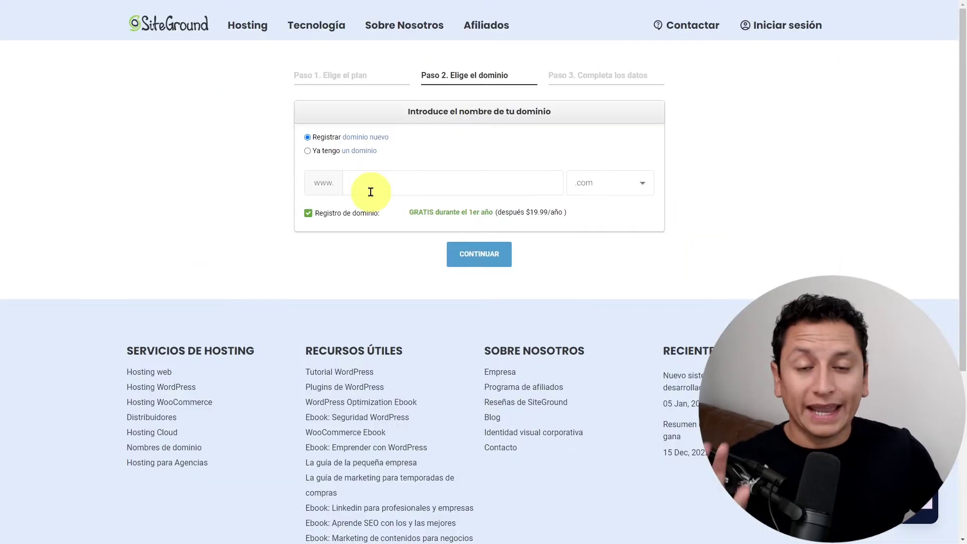
- Enter a new .com domain based on the customer's name and continue to the order details
{"action": "left_click", "coordinate": [393, 181]}
{"action": "type", "text": "marcoarreguin4"}
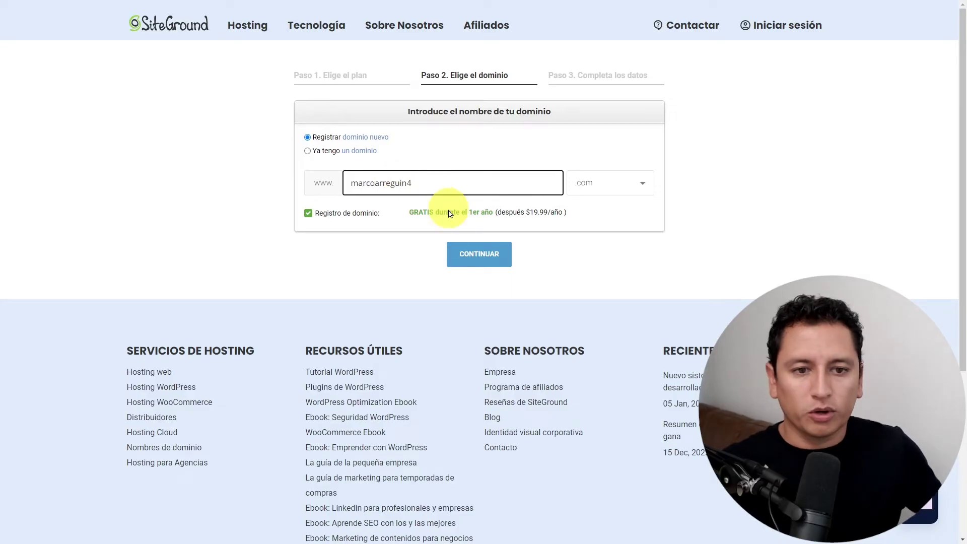
{"action": "left_click", "coordinate": [468, 249]}
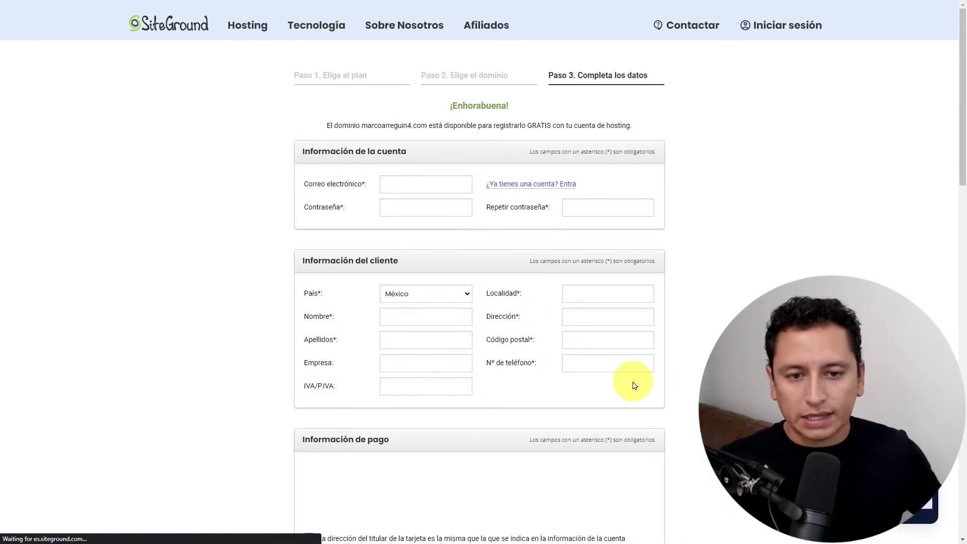
{"action": "left_click_drag", "start_coordinate": [462, 107], "coordinate": [516, 111]}
{"action": "left_click", "coordinate": [557, 125]}
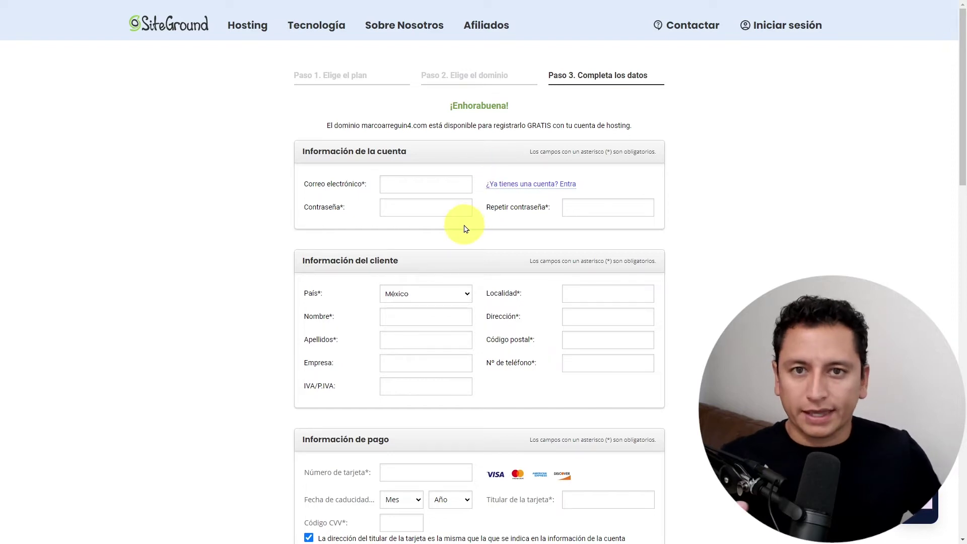
- Review the customer, payment and purchase details of the hosting order and accept the terms of service and privacy policy
{"action": "scroll", "coordinate": [480, 276], "scroll_direction": "down", "scroll_amount": 6}
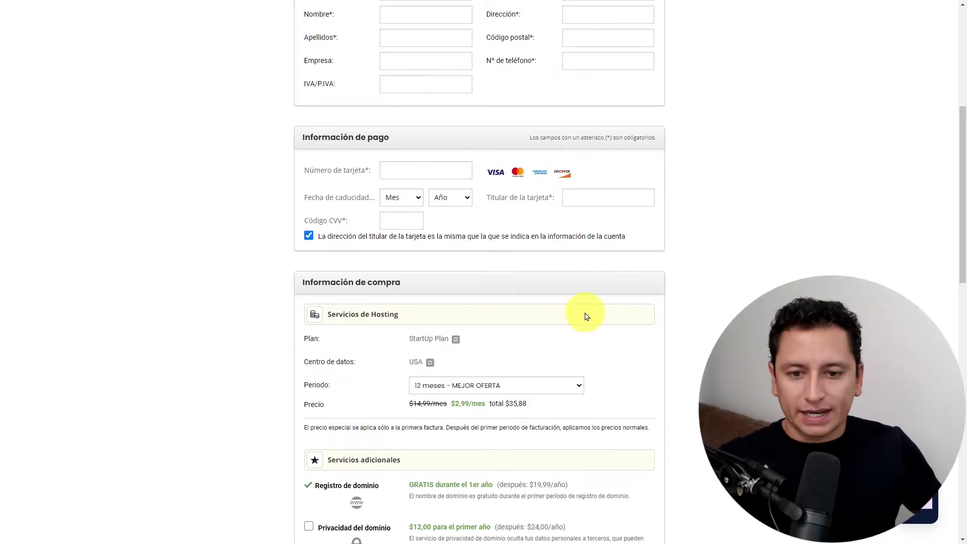
{"action": "scroll", "coordinate": [594, 325], "scroll_direction": "down", "scroll_amount": 2}
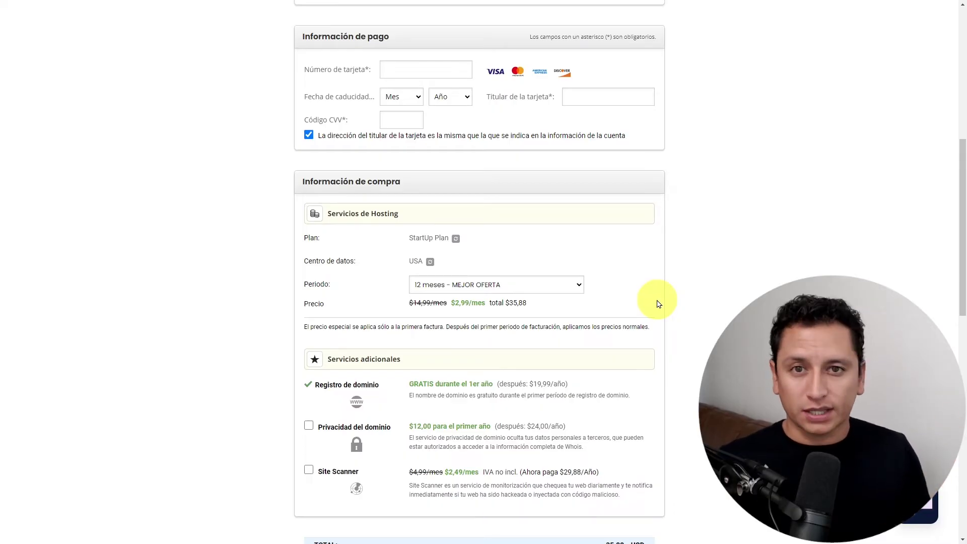
{"action": "scroll", "coordinate": [655, 298], "scroll_direction": "down", "scroll_amount": 5}
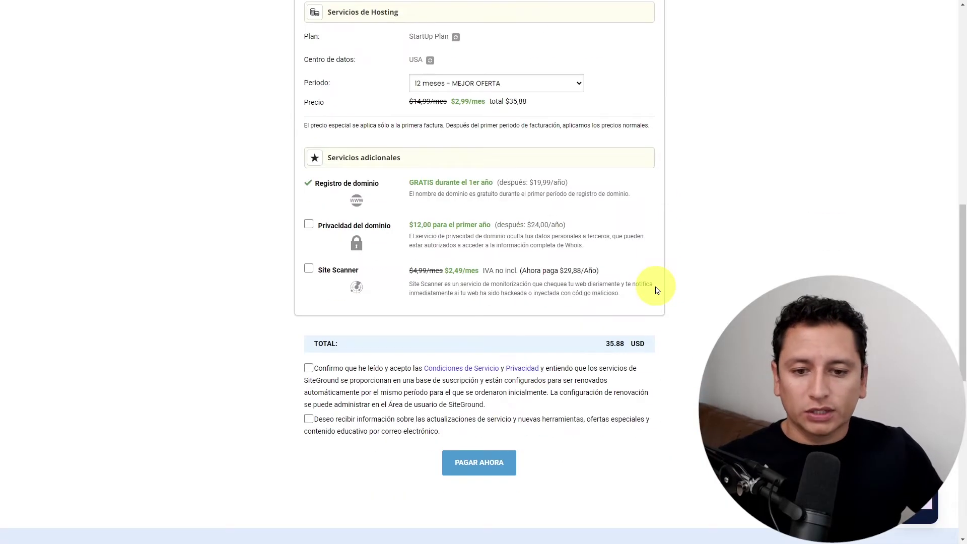
{"action": "left_click", "coordinate": [308, 317]}
{"action": "left_click", "coordinate": [309, 368]}
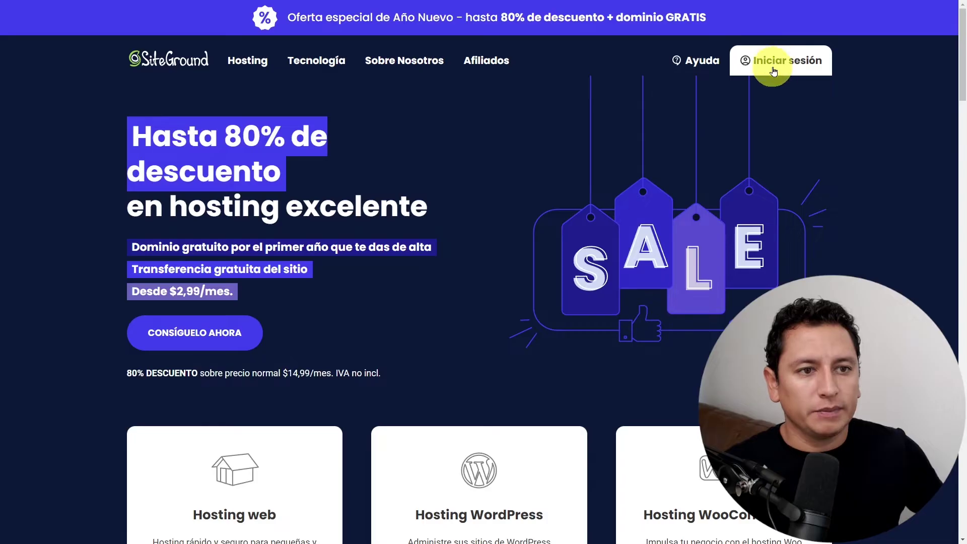
- Log in to SiteGround and start a new website that uses a temporary domain
{"action": "left_click", "coordinate": [789, 63]}
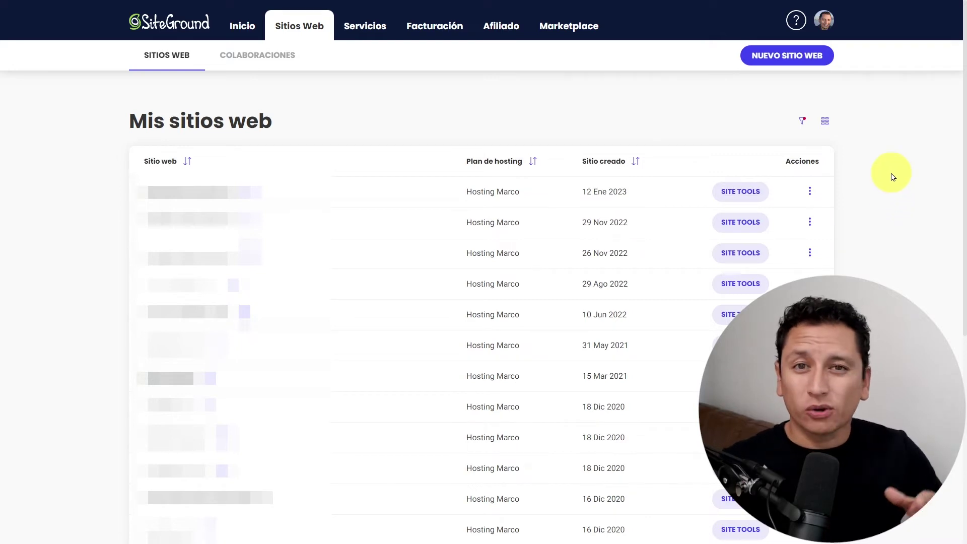
{"action": "left_click", "coordinate": [795, 55]}
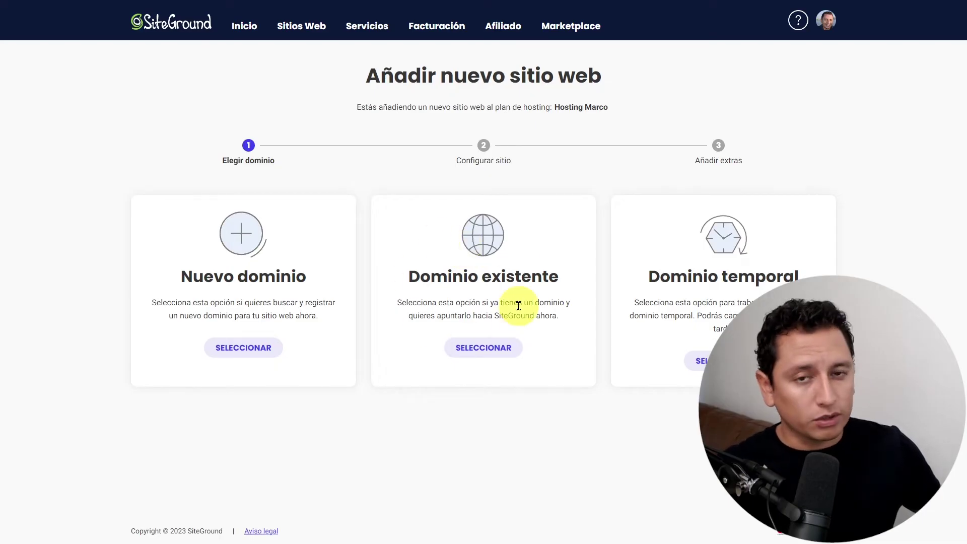
{"action": "left_click", "coordinate": [481, 348]}
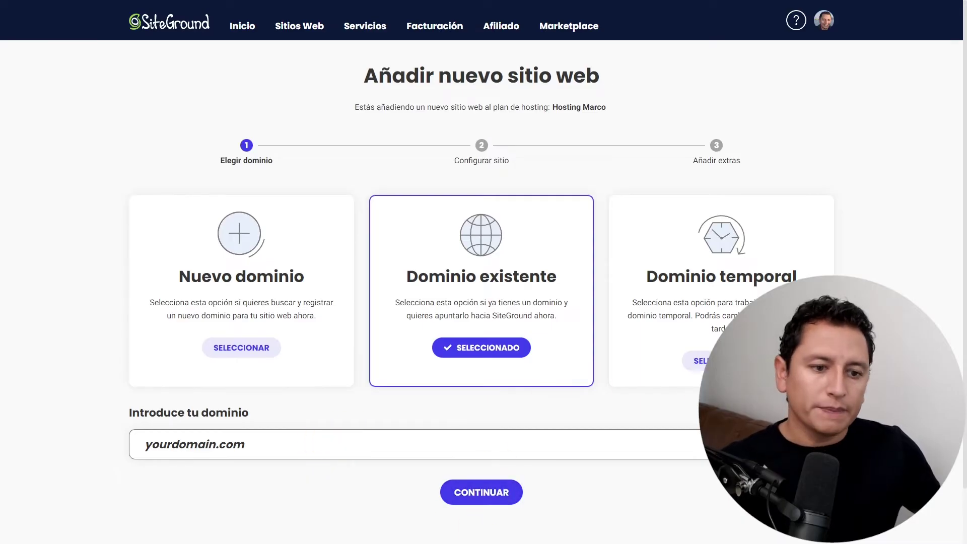
{"action": "left_click", "coordinate": [698, 361]}
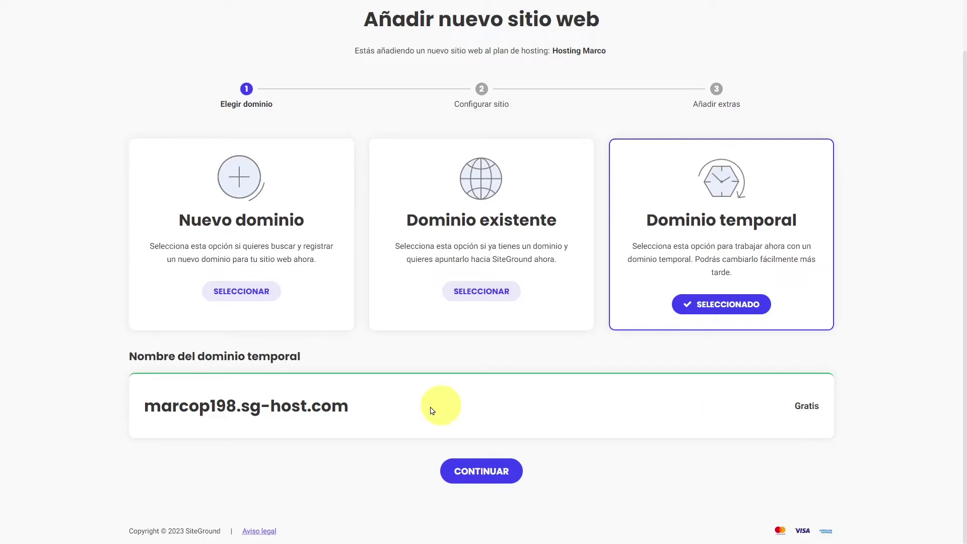
- Check the assigned temporary domain name and continue to the website configuration
{"action": "left_click_drag", "start_coordinate": [348, 407], "coordinate": [151, 406]}
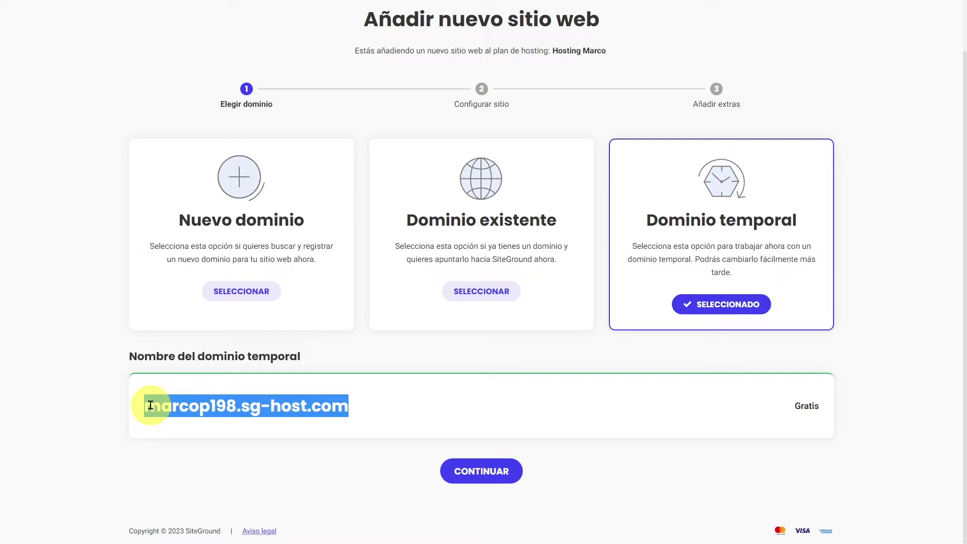
{"action": "left_click", "coordinate": [128, 417]}
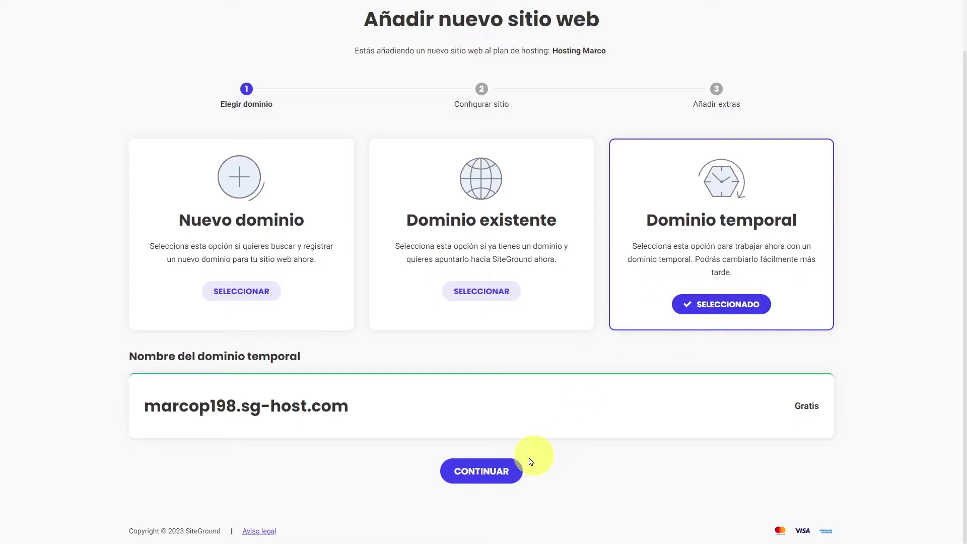
{"action": "left_click", "coordinate": [464, 473]}
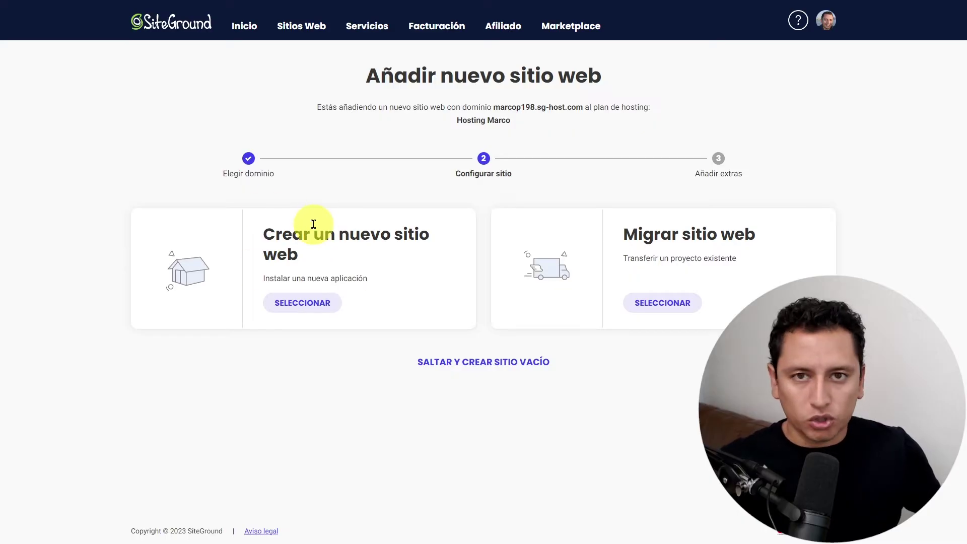
- Set up a new website with the WordPress application and finish creating it without adding the Site Scanner extra
{"action": "left_click", "coordinate": [306, 303]}
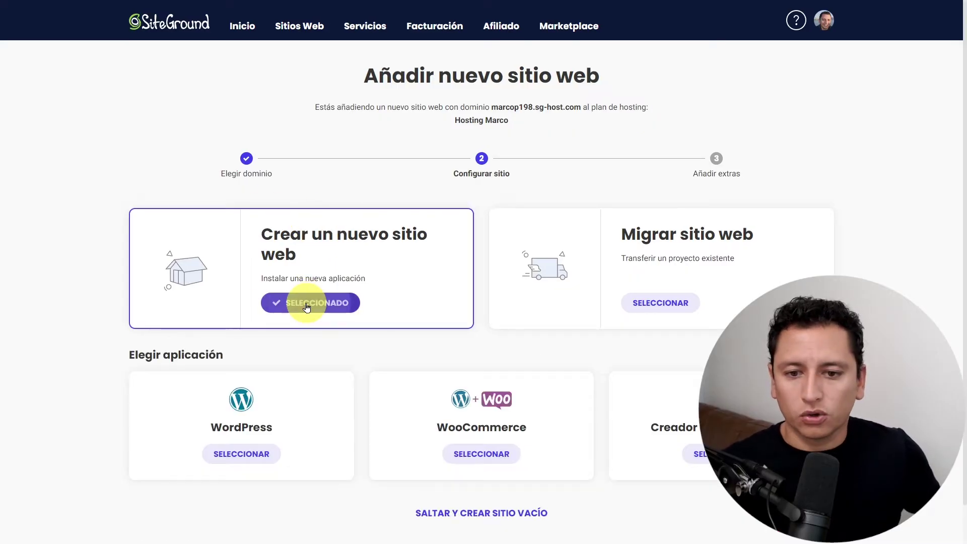
{"action": "left_click", "coordinate": [247, 411]}
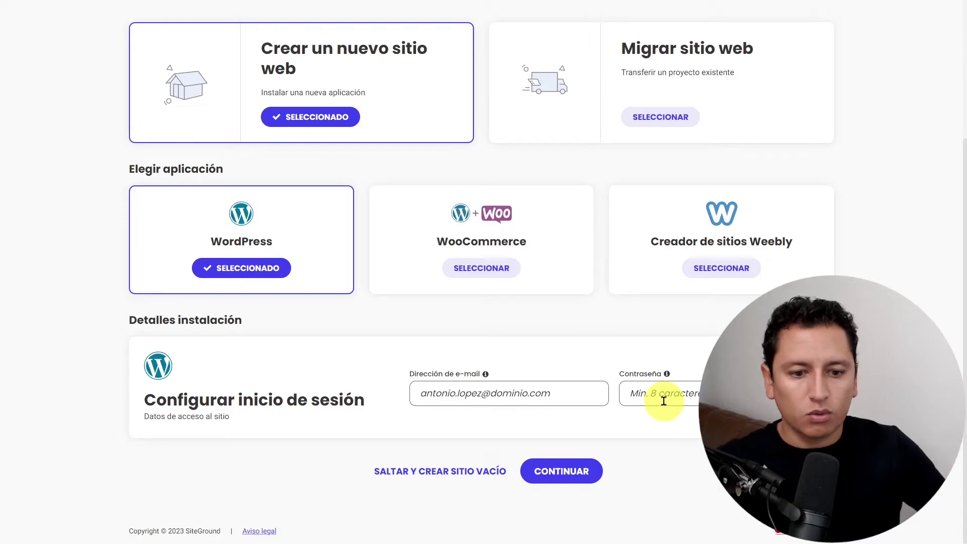
{"action": "left_click", "coordinate": [595, 473]}
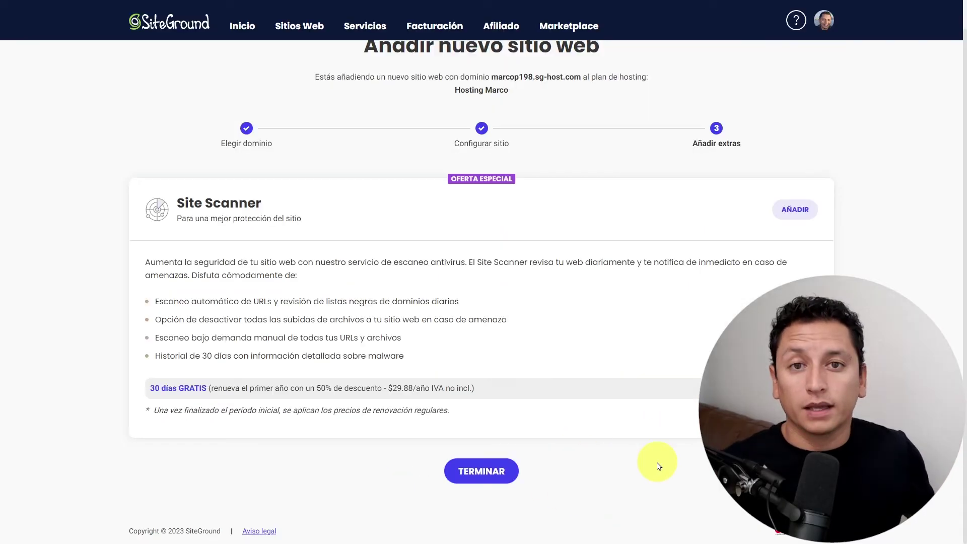
{"action": "scroll", "coordinate": [659, 467], "scroll_direction": "up", "scroll_amount": 1}
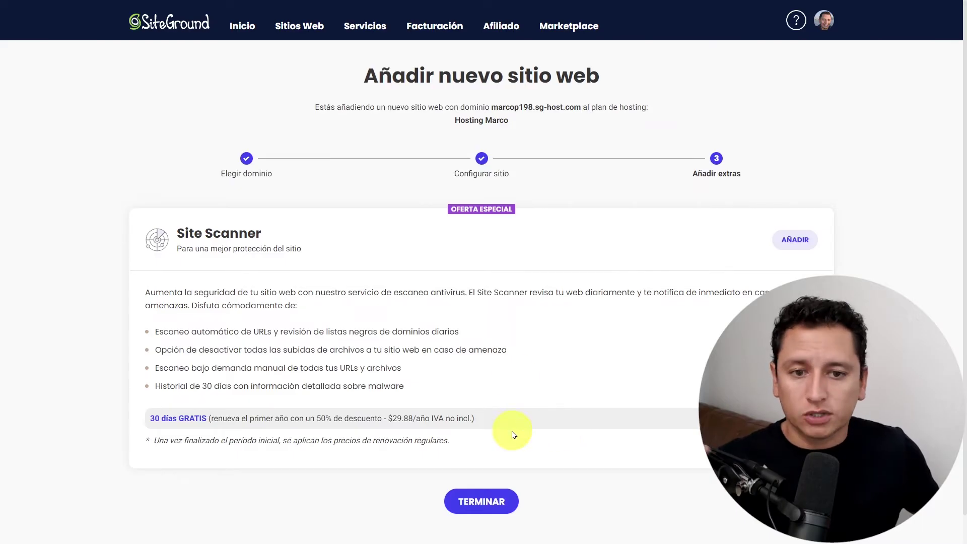
{"action": "left_click", "coordinate": [491, 501]}
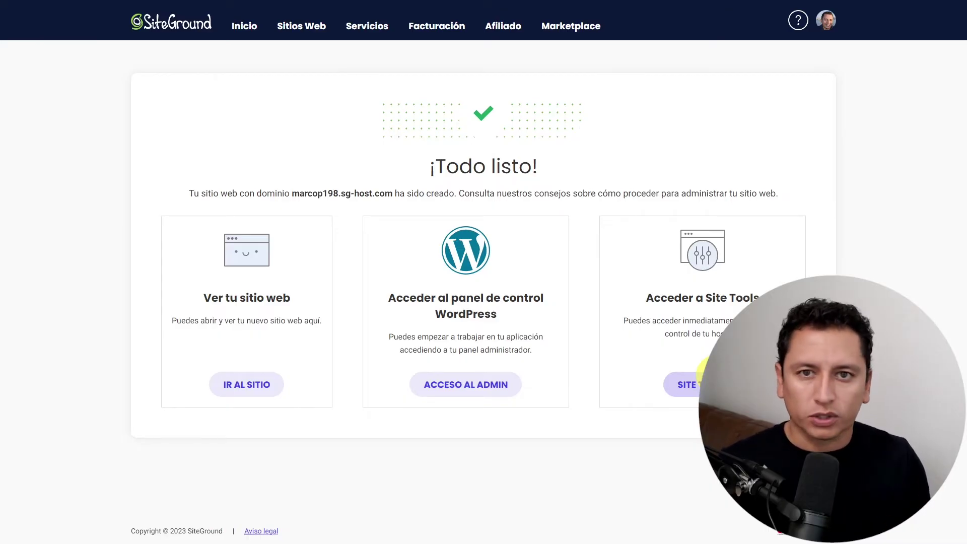
- Open Site Tools for the new website and look over its file manager and the available security tools
{"action": "left_click", "coordinate": [702, 382]}
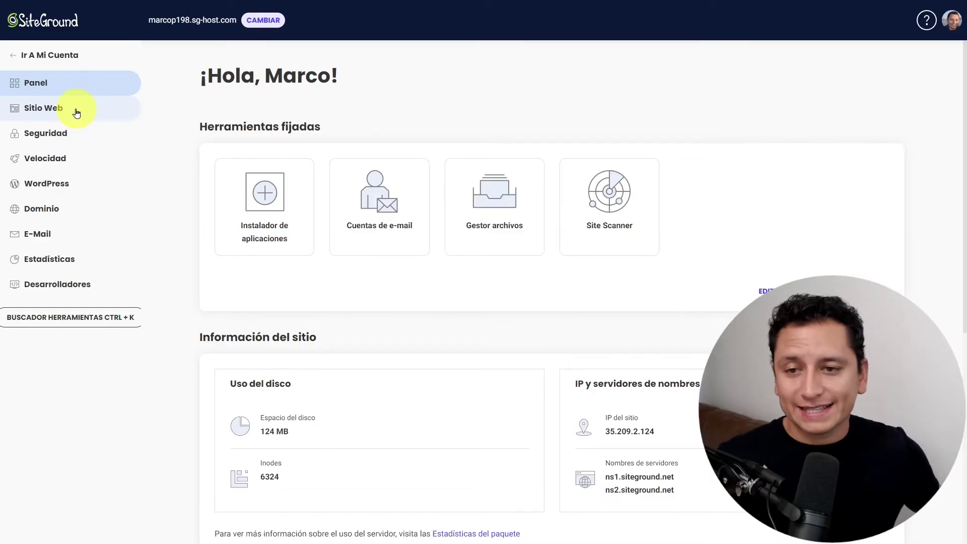
{"action": "left_click", "coordinate": [77, 113]}
{"action": "left_click", "coordinate": [74, 134]}
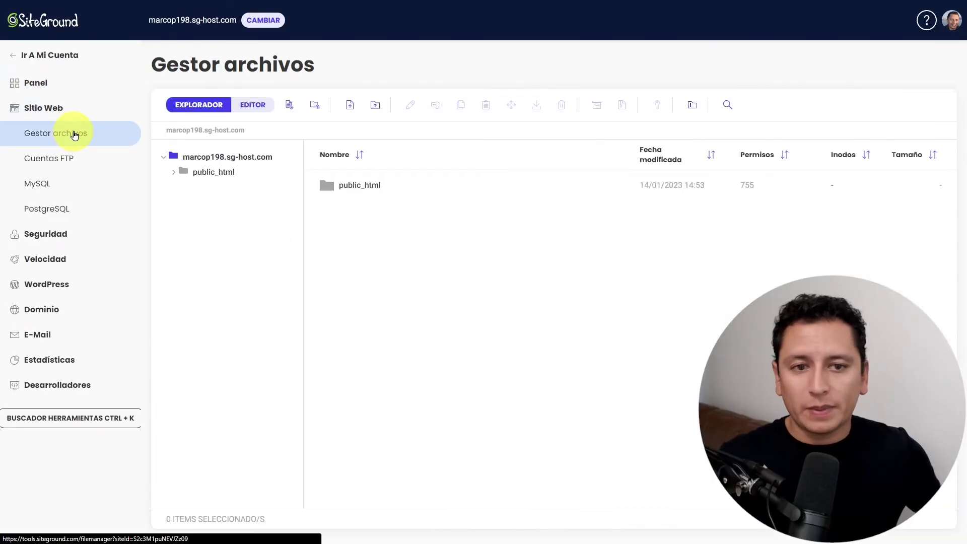
{"action": "left_click", "coordinate": [78, 235]}
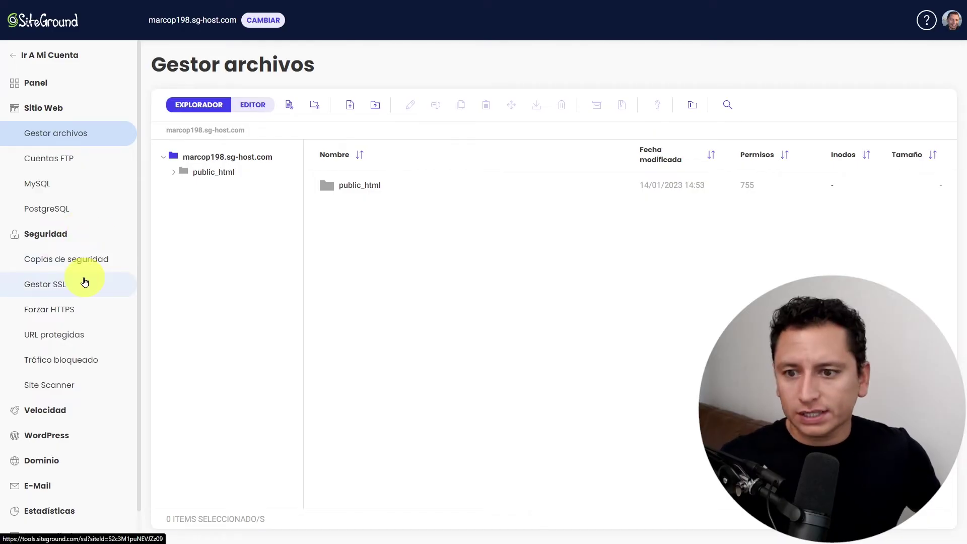
- Examine the caching, CDN and WordPress management tools available for the website, including the staging environment
{"action": "left_click", "coordinate": [67, 412]}
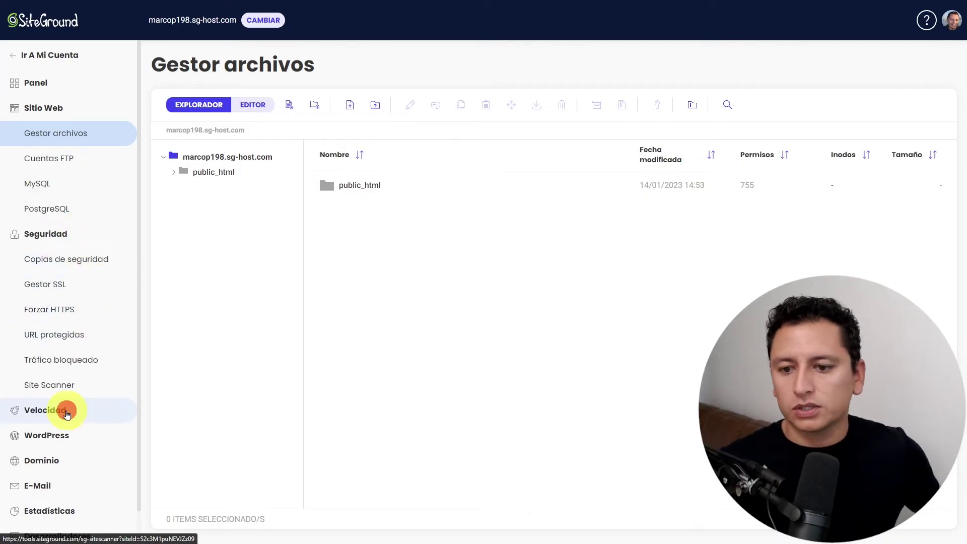
{"action": "left_click", "coordinate": [94, 440]}
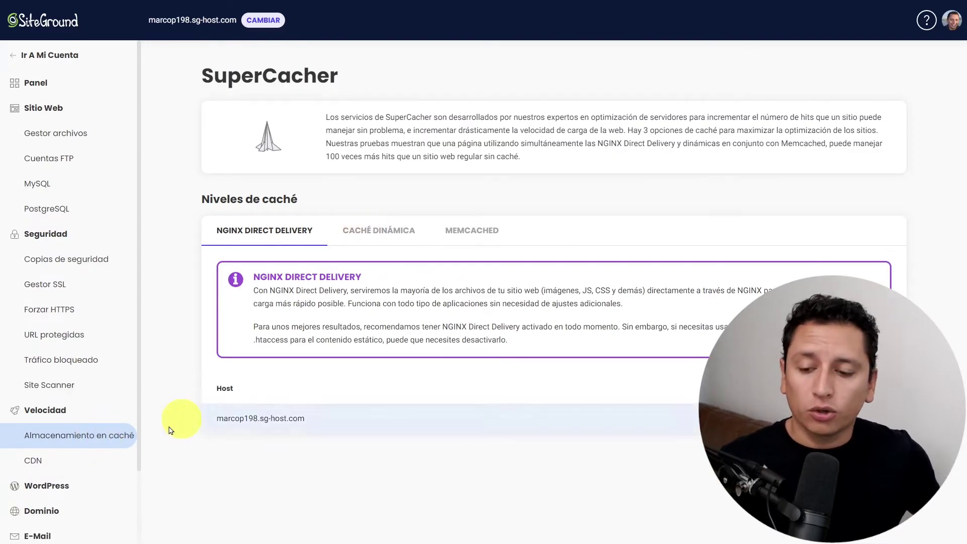
{"action": "left_click", "coordinate": [71, 462]}
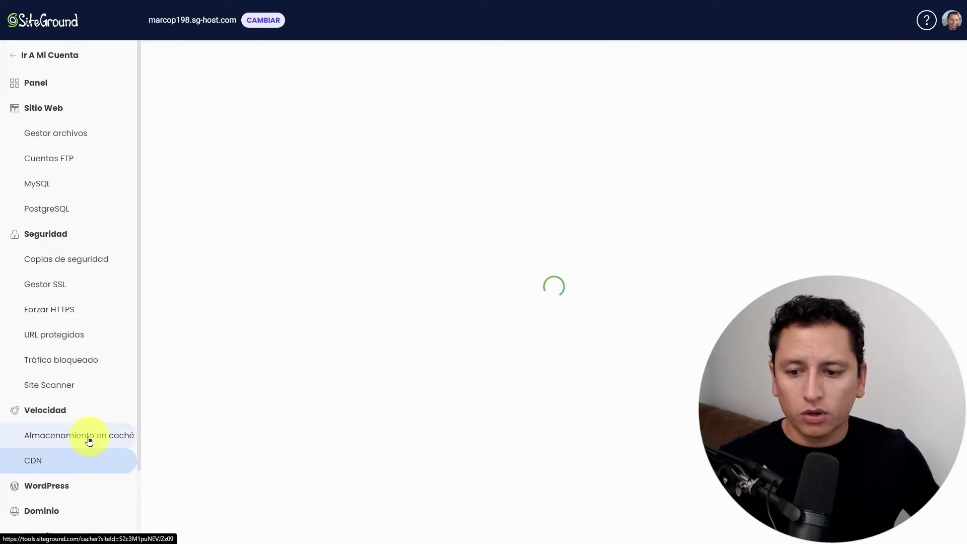
{"action": "left_click", "coordinate": [17, 488]}
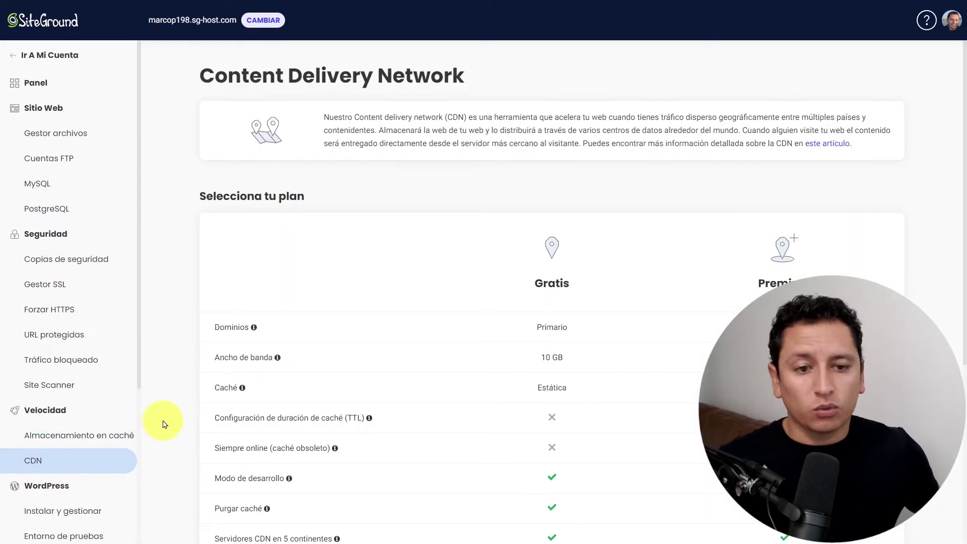
{"action": "scroll", "coordinate": [82, 427], "scroll_direction": "down", "scroll_amount": 3}
{"action": "left_click", "coordinate": [81, 365]}
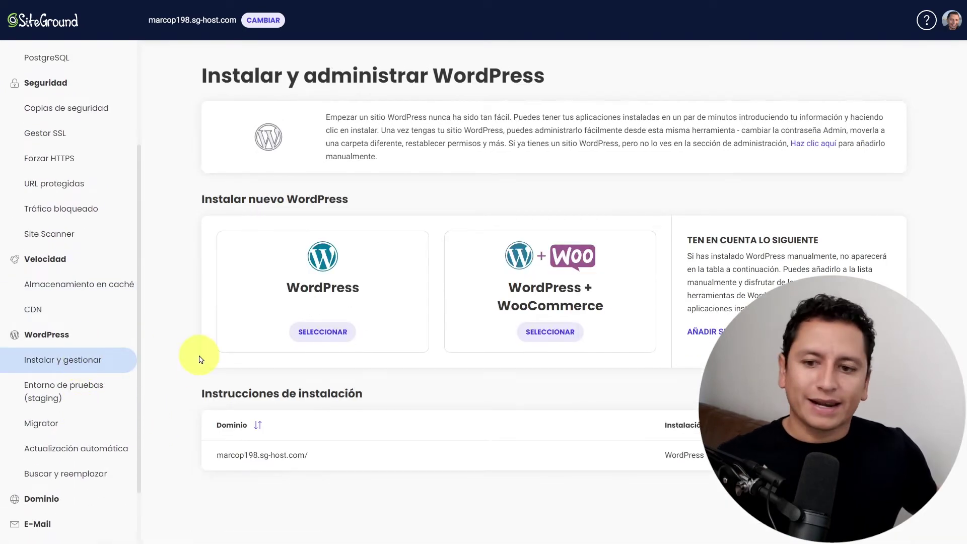
{"action": "left_click", "coordinate": [81, 391]}
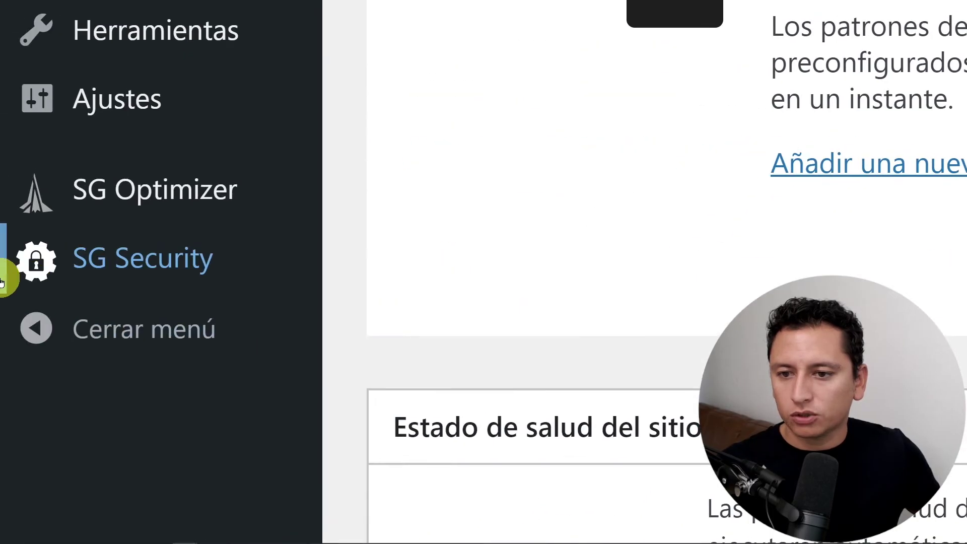
{"action": "mouse_move", "coordinate": [0, 265]}
{"action": "mouse_move", "coordinate": [6, 260]}
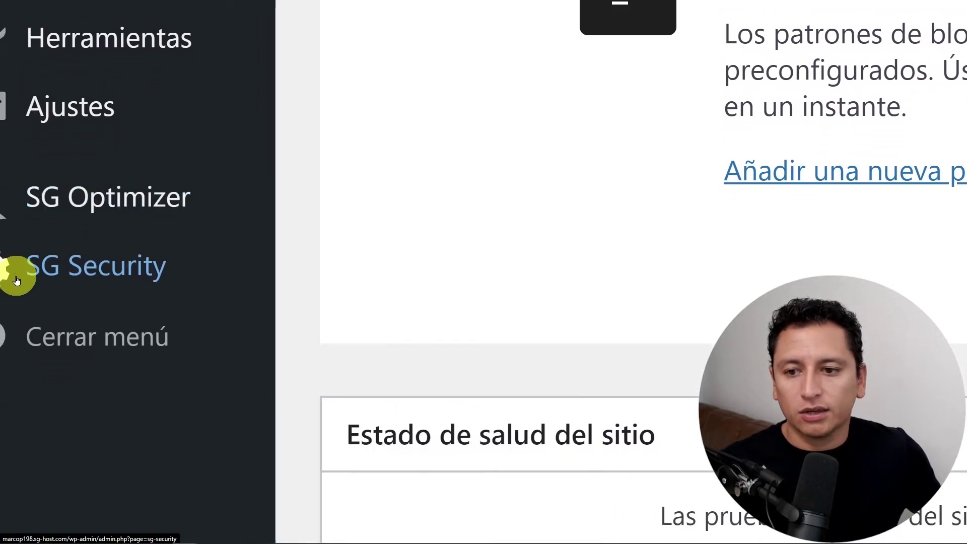
{"action": "mouse_move", "coordinate": [17, 281]}
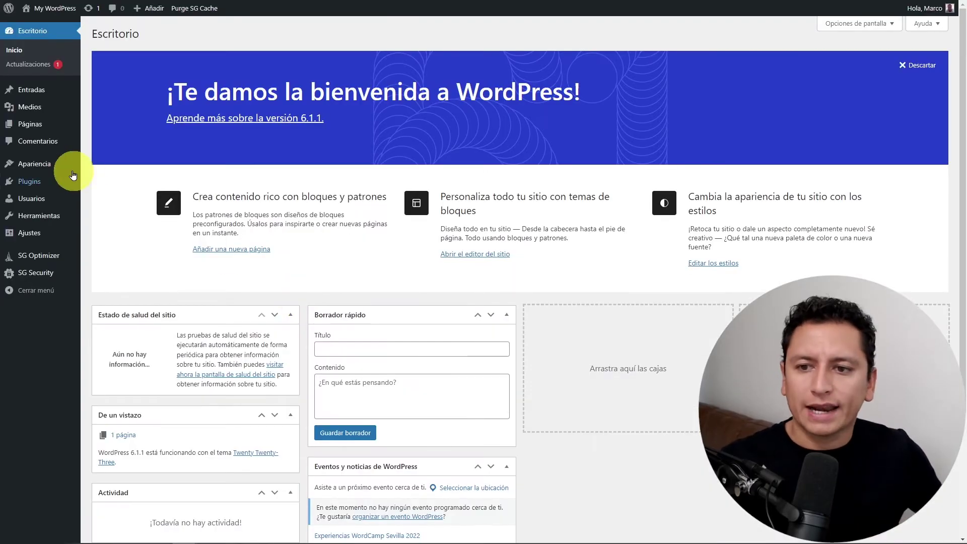
- Upload Divi.zip as a new theme on the WordPress site, install it and activate it
{"action": "mouse_move", "coordinate": [60, 165]}
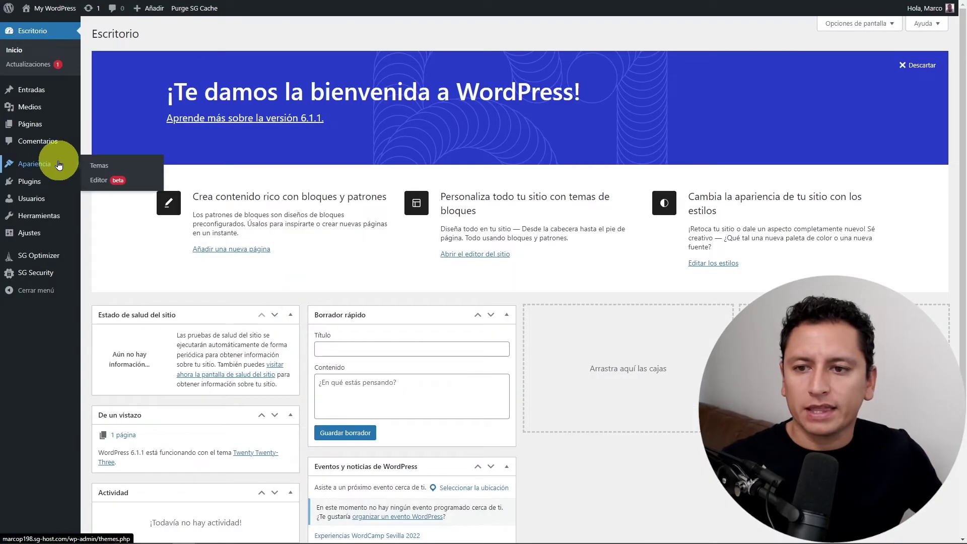
{"action": "left_click", "coordinate": [100, 165]}
{"action": "left_click", "coordinate": [186, 34]}
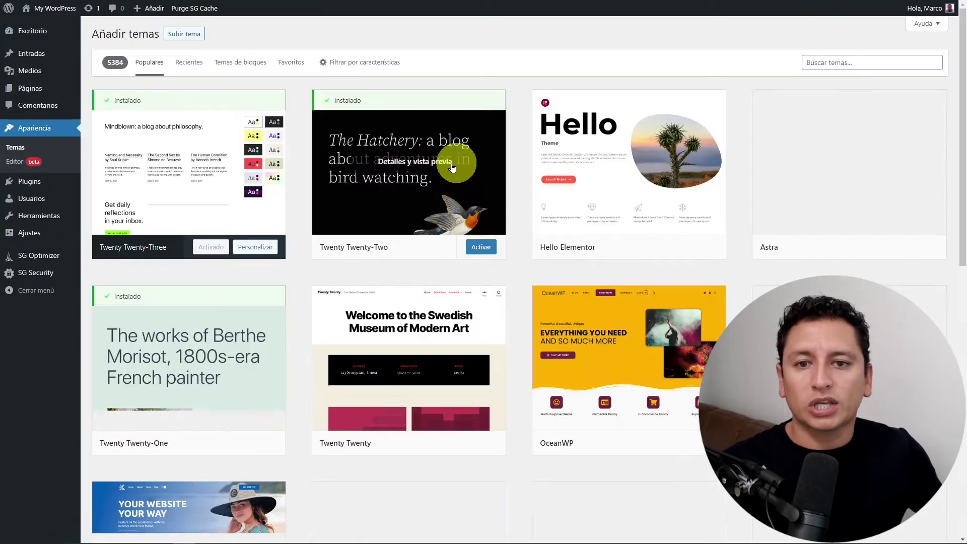
{"action": "left_click", "coordinate": [189, 34]}
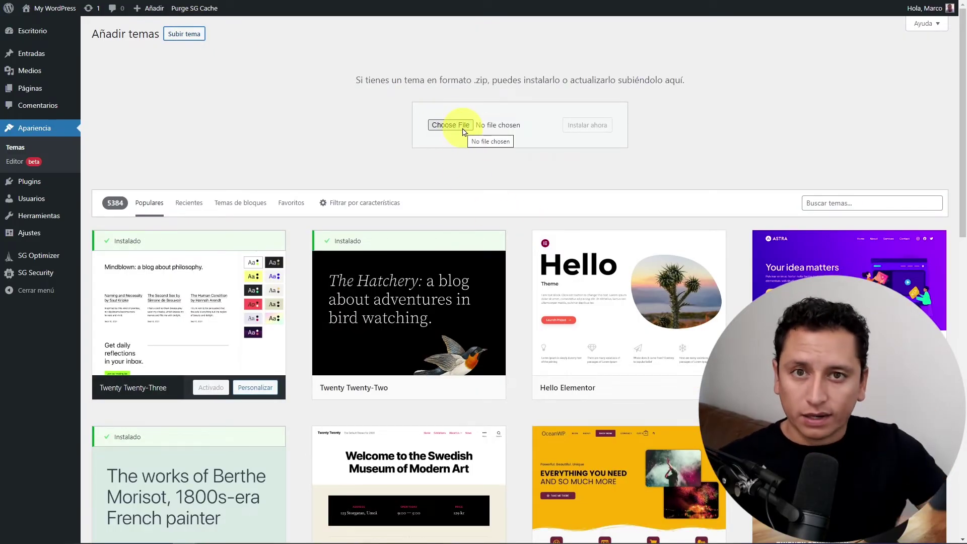
{"action": "left_click", "coordinate": [463, 129]}
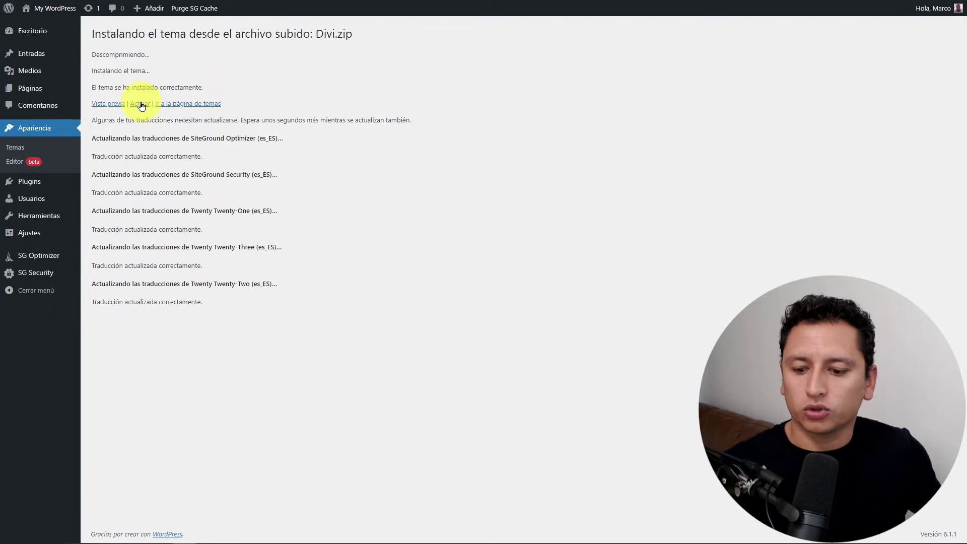
{"action": "left_click", "coordinate": [141, 104]}
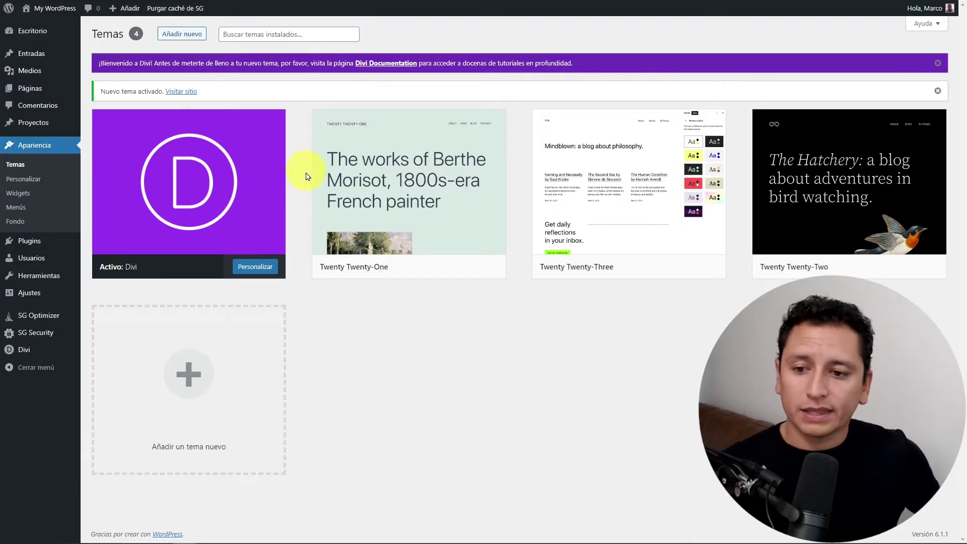
- Fill in the account username and API key in the Divi theme's update options and save the changes
{"action": "mouse_move", "coordinate": [44, 350]}
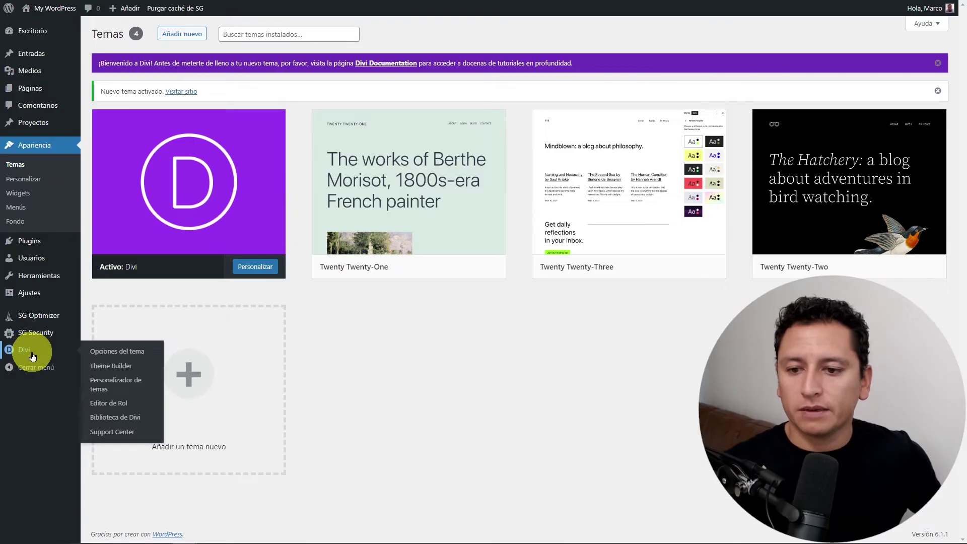
{"action": "left_click", "coordinate": [115, 353]}
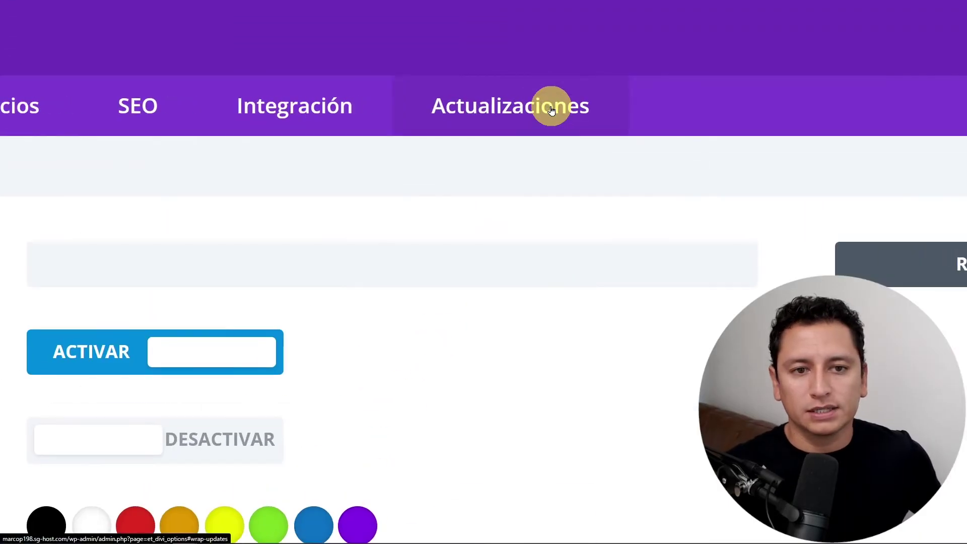
{"action": "left_click", "coordinate": [551, 110]}
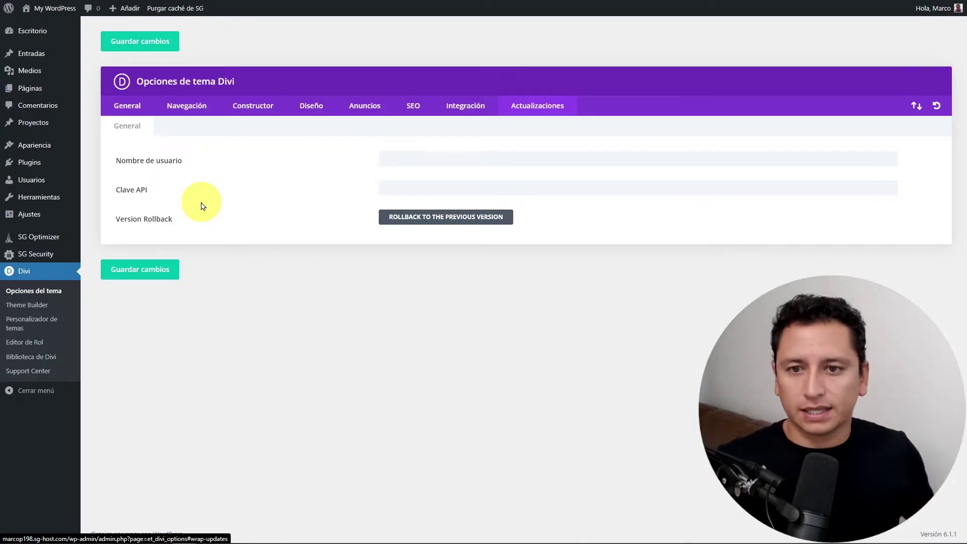
{"action": "left_click", "coordinate": [148, 274]}
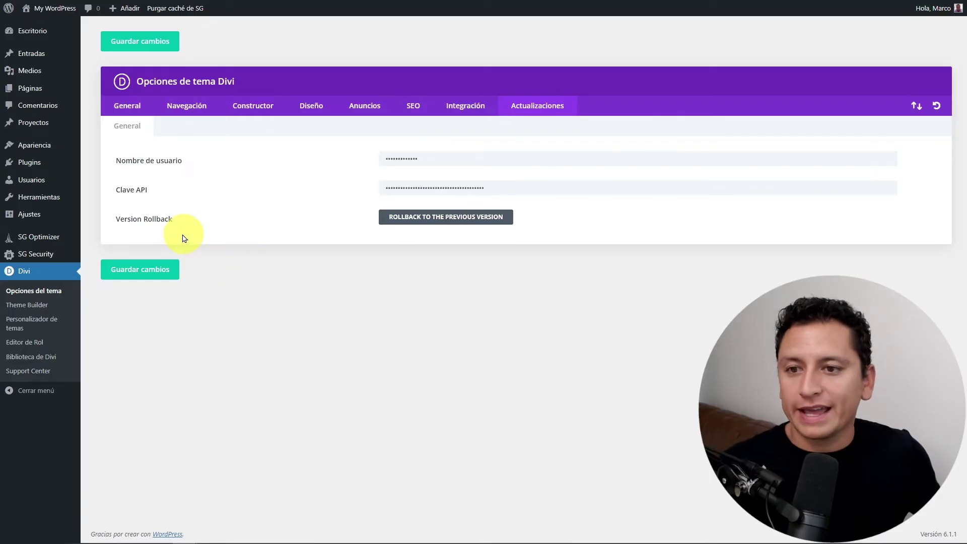
- Add a new page, open it with Divi Builder and dismiss the welcome to start building
{"action": "left_click", "coordinate": [37, 88]}
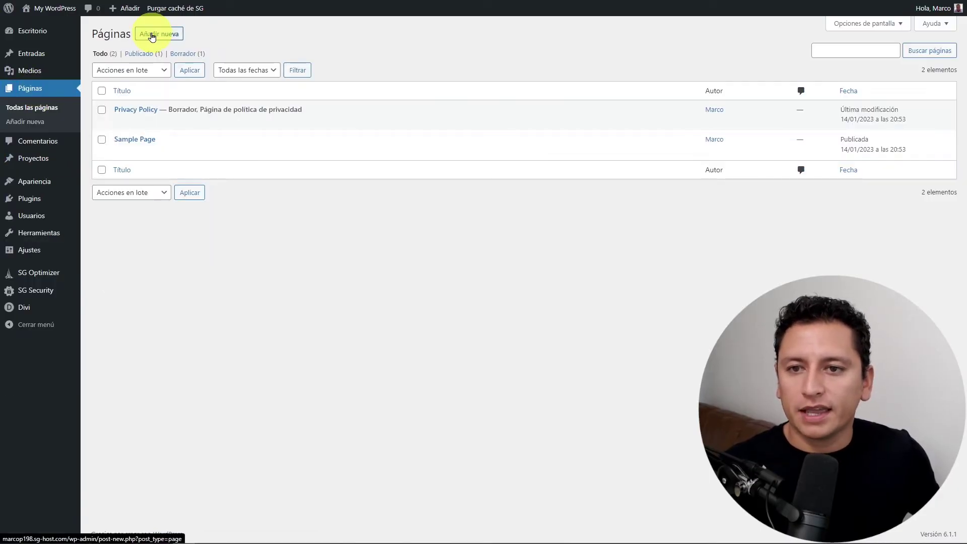
{"action": "left_click", "coordinate": [152, 37]}
{"action": "left_click", "coordinate": [546, 144]}
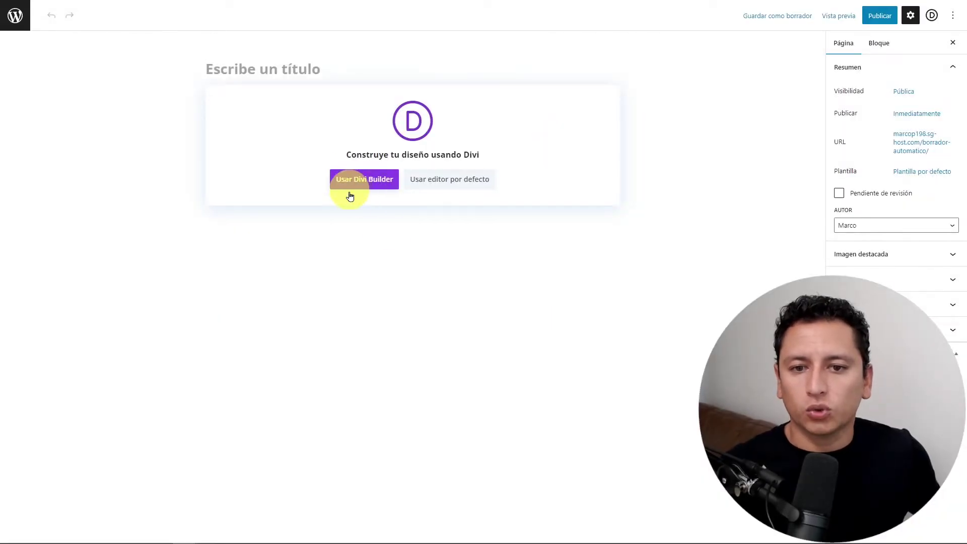
{"action": "left_click", "coordinate": [370, 181]}
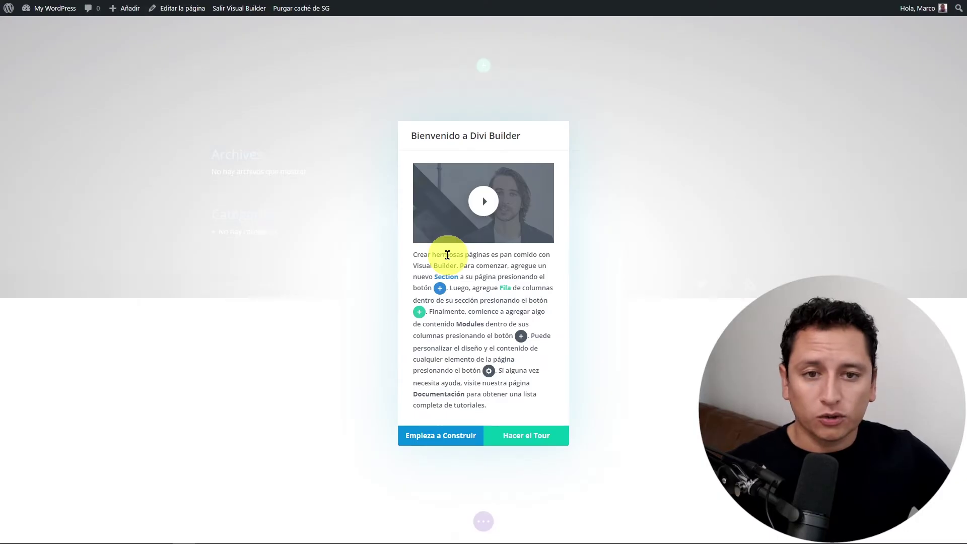
{"action": "left_click", "coordinate": [440, 441]}
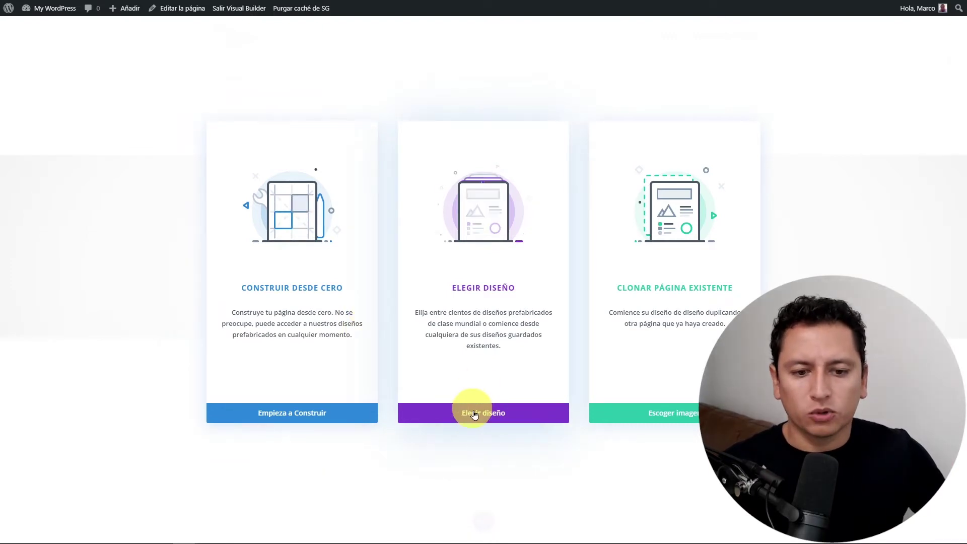
- Choose to build the page from a premade design and browse the available layout packs and categories
{"action": "left_click", "coordinate": [491, 414]}
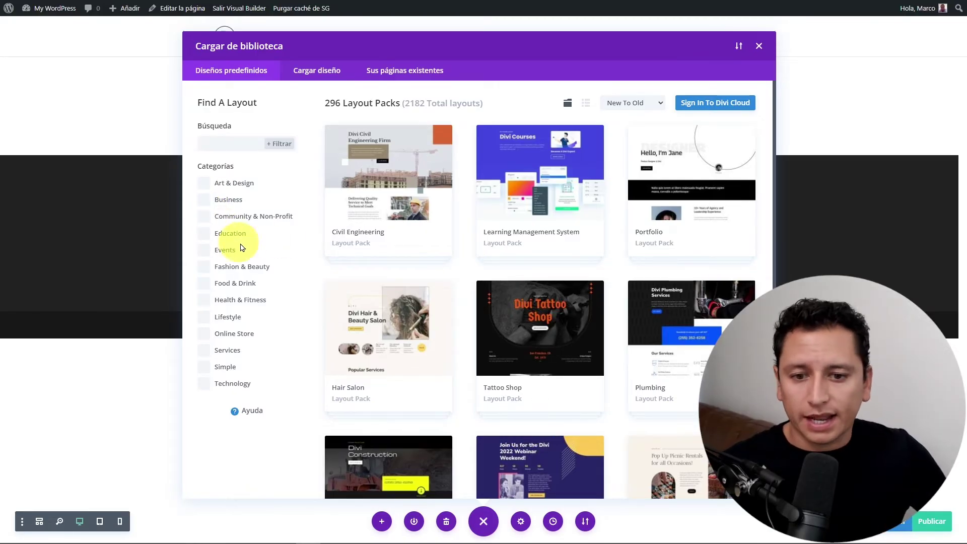
{"action": "scroll", "coordinate": [552, 267], "scroll_direction": "down", "scroll_amount": 12}
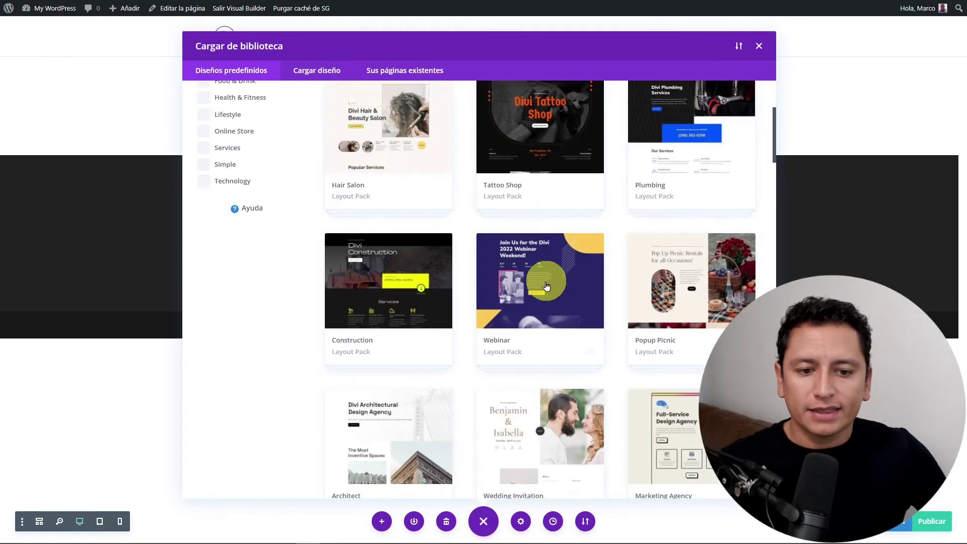
{"action": "scroll", "coordinate": [546, 286], "scroll_direction": "down", "scroll_amount": 3}
{"action": "scroll", "coordinate": [539, 281], "scroll_direction": "up", "scroll_amount": 15}
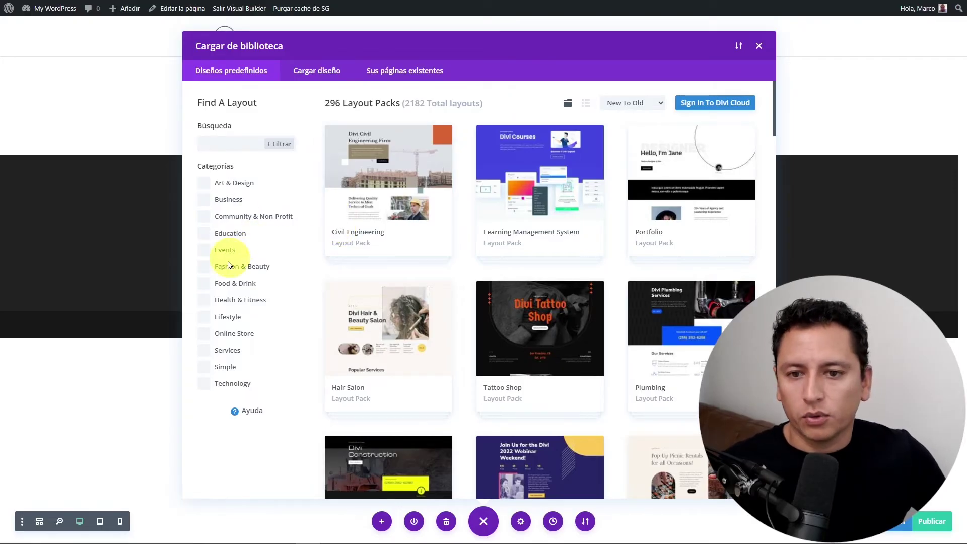
- Search the predefined layouts for "air" and clear the search
{"action": "left_click", "coordinate": [226, 142]}
{"action": "type", "text": "air"}
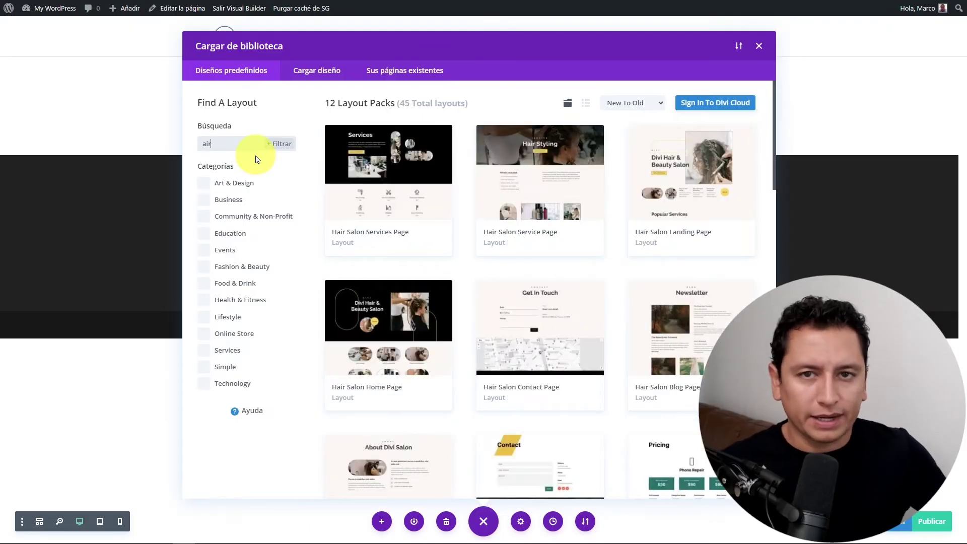
{"action": "left_click_drag", "start_coordinate": [244, 143], "coordinate": [183, 141]}
{"action": "key", "text": "BackSpace"}
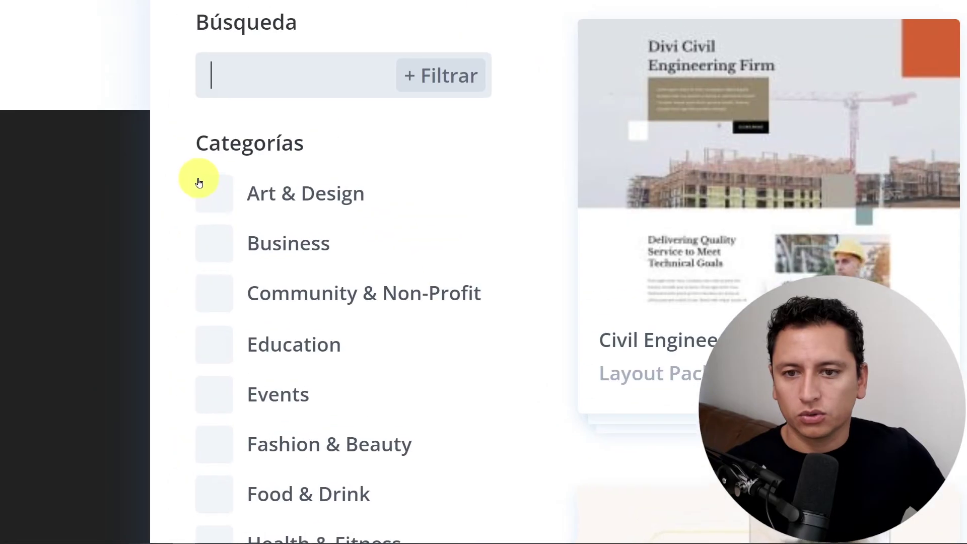
- Filter the layout packs by the Business category and open the HVAC layout pack
{"action": "left_click", "coordinate": [204, 203]}
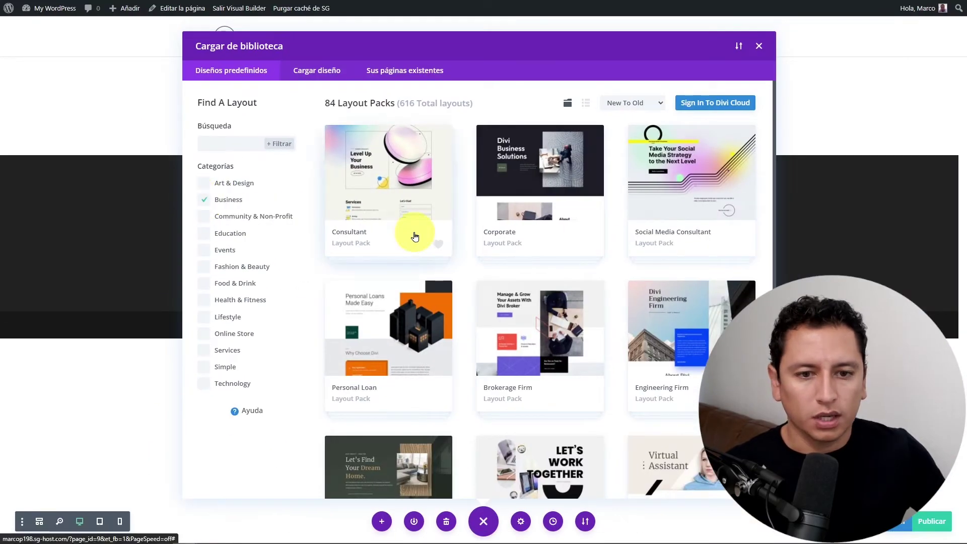
{"action": "scroll", "coordinate": [502, 262], "scroll_direction": "down", "scroll_amount": 7}
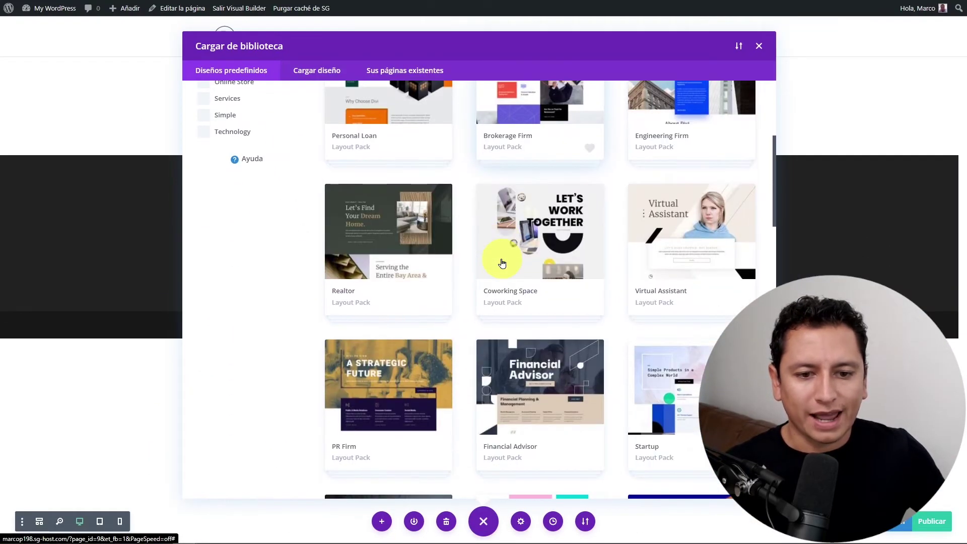
{"action": "scroll", "coordinate": [501, 262], "scroll_direction": "down", "scroll_amount": 3}
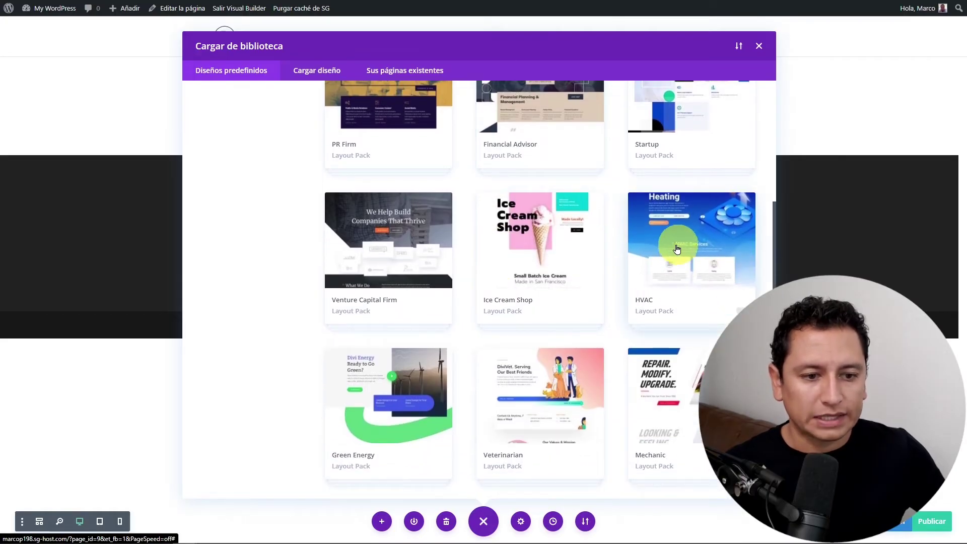
{"action": "scroll", "coordinate": [676, 403], "scroll_direction": "down", "scroll_amount": 1}
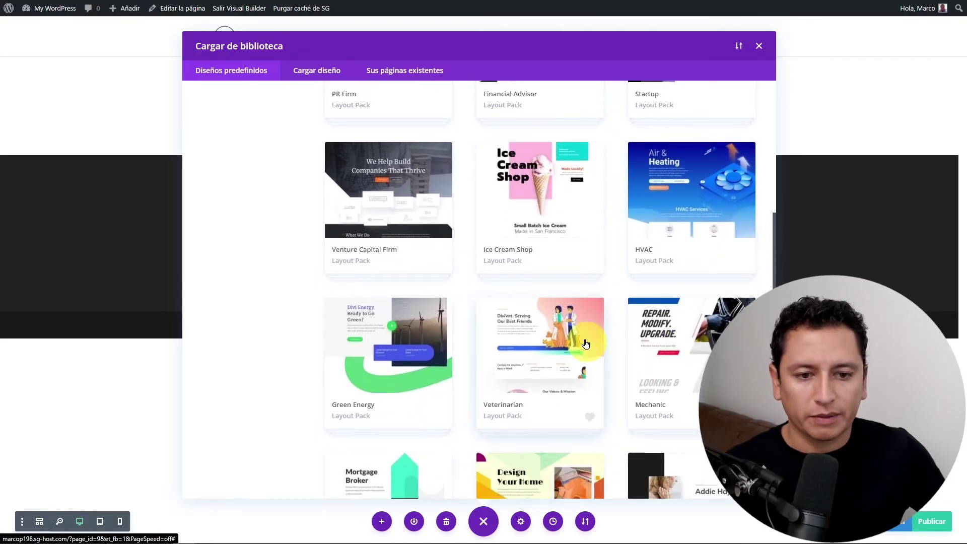
{"action": "scroll", "coordinate": [559, 356], "scroll_direction": "up", "scroll_amount": 2}
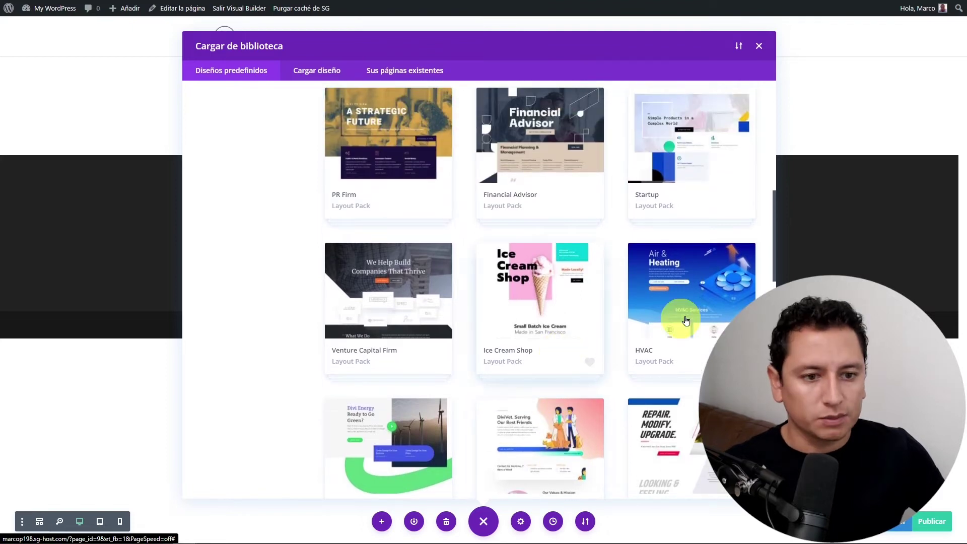
{"action": "left_click", "coordinate": [700, 306]}
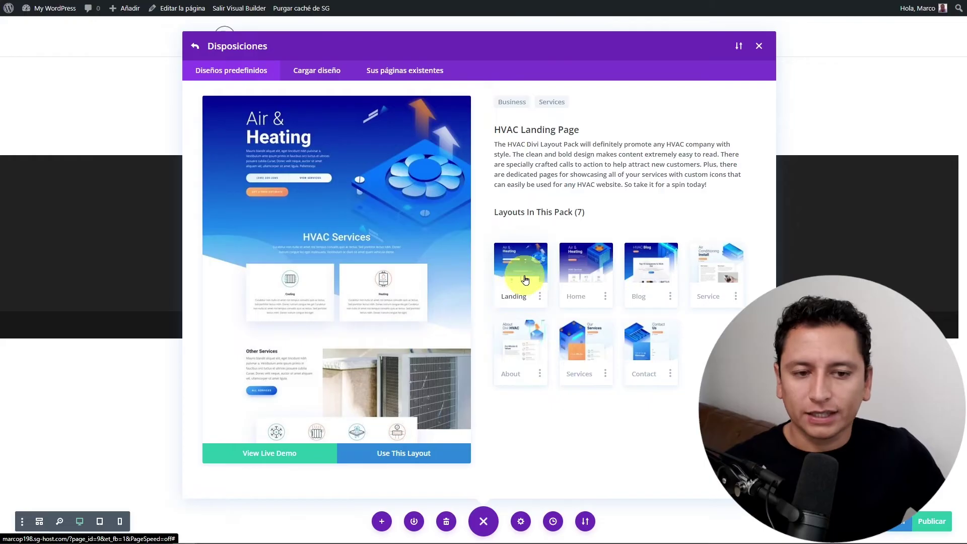
- Preview the Home, Blog and About layouts in the HVAC pack and return to the Landing layout
{"action": "left_click", "coordinate": [587, 273]}
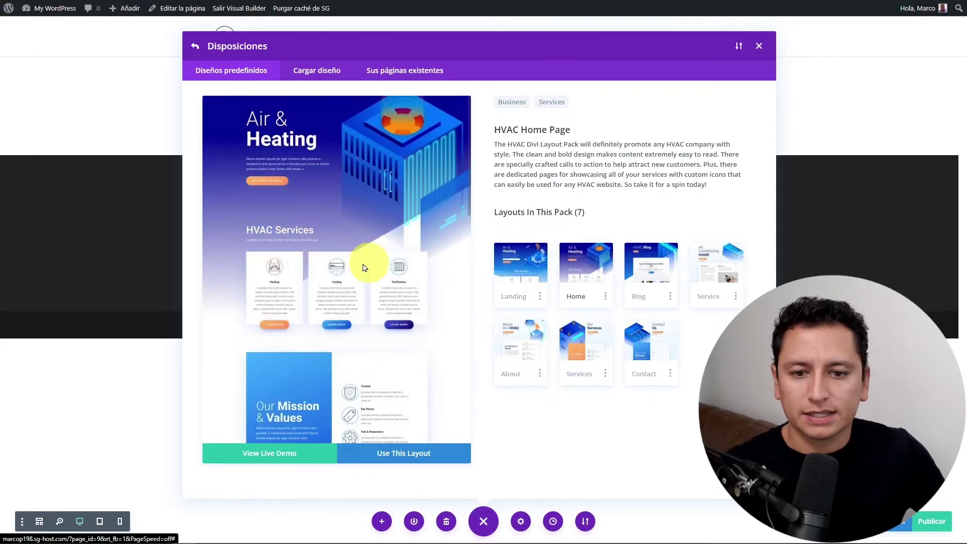
{"action": "scroll", "coordinate": [388, 266], "scroll_direction": "down", "scroll_amount": 2}
{"action": "scroll", "coordinate": [388, 266], "scroll_direction": "down", "scroll_amount": 5}
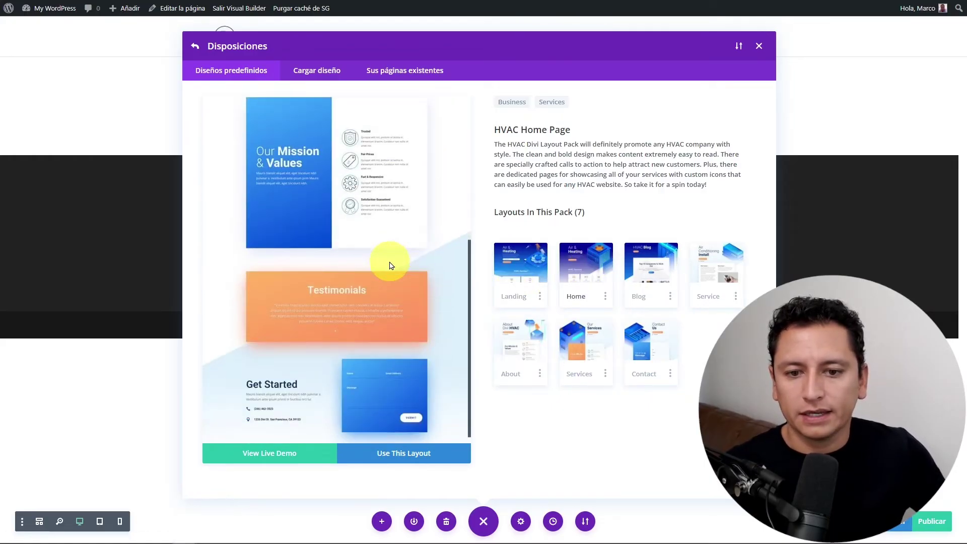
{"action": "left_click", "coordinate": [643, 265]}
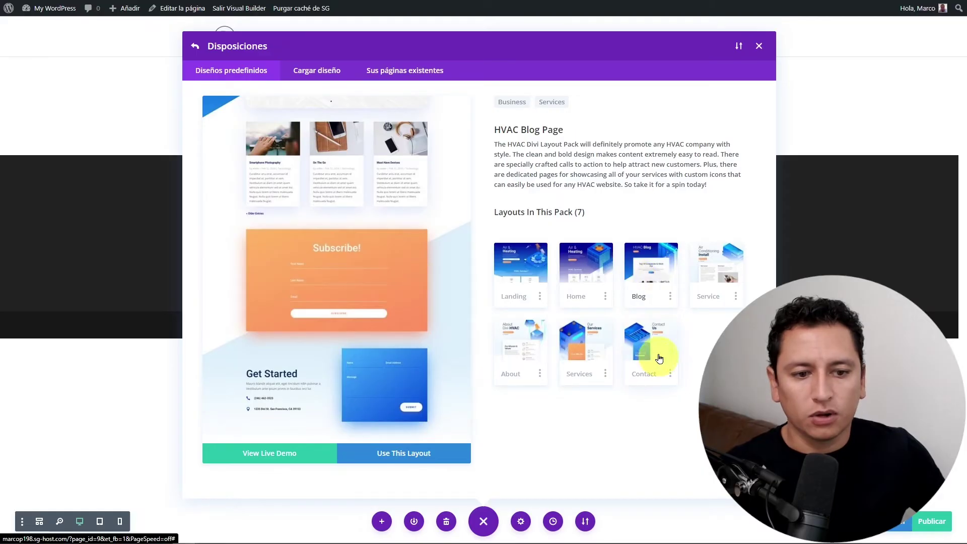
{"action": "left_click", "coordinate": [530, 328]}
{"action": "left_click", "coordinate": [519, 270]}
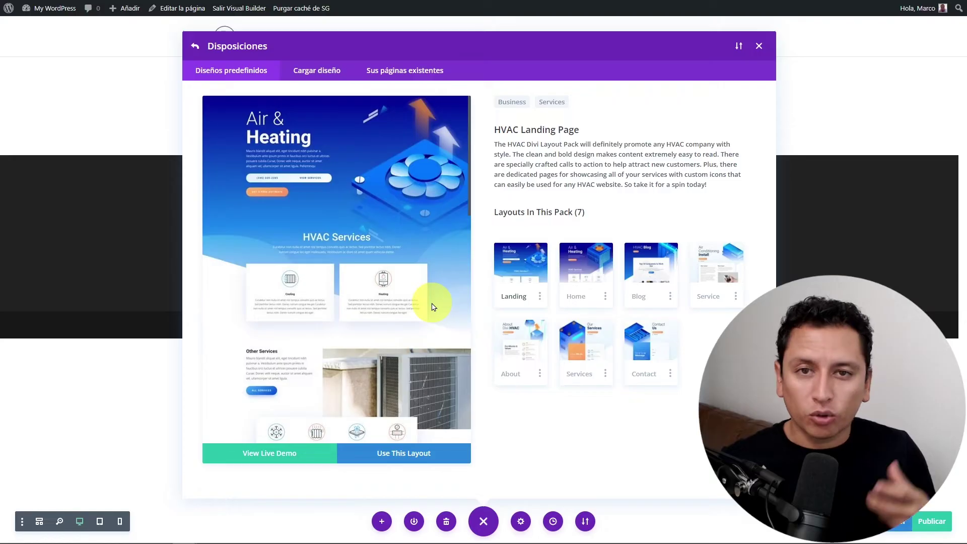
- Open the live demo of the HVAC Landing Page and examine its sections from start to end
{"action": "left_click", "coordinate": [288, 460]}
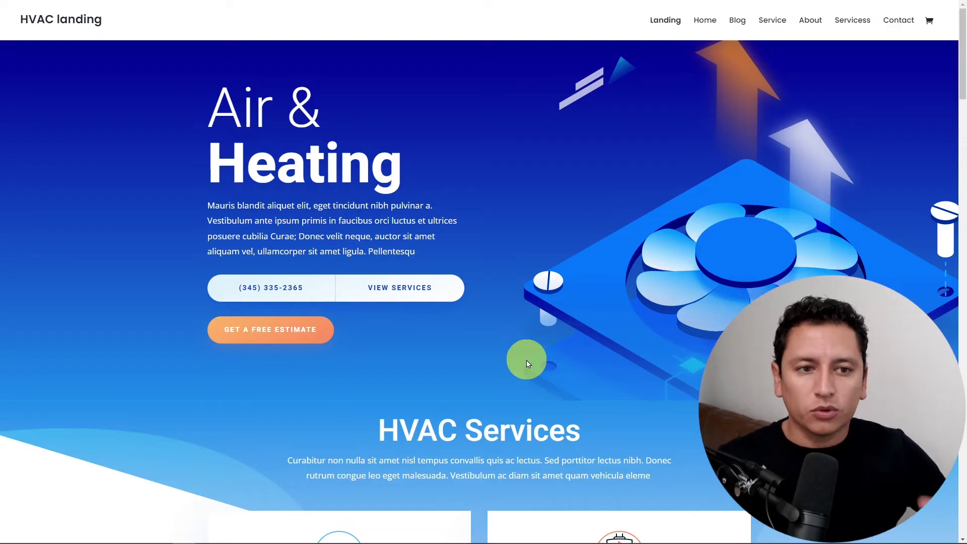
{"action": "scroll", "coordinate": [537, 364], "scroll_direction": "down", "scroll_amount": 12}
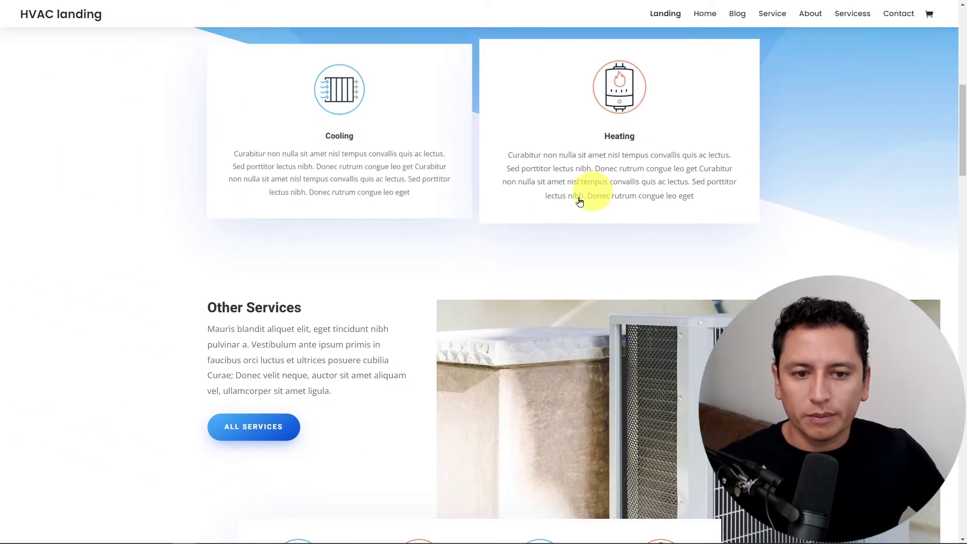
{"action": "scroll", "coordinate": [440, 205], "scroll_direction": "down", "scroll_amount": 15}
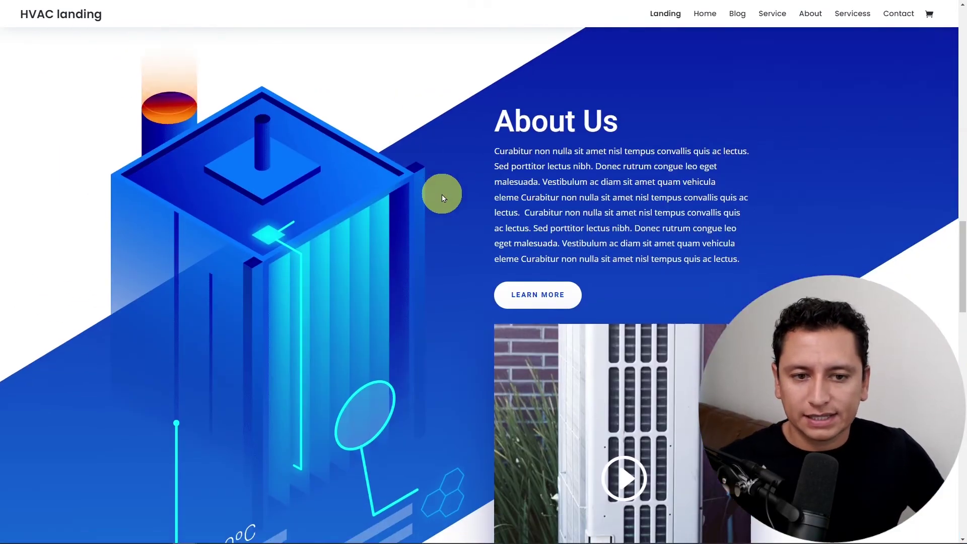
{"action": "scroll", "coordinate": [442, 198], "scroll_direction": "up", "scroll_amount": 7}
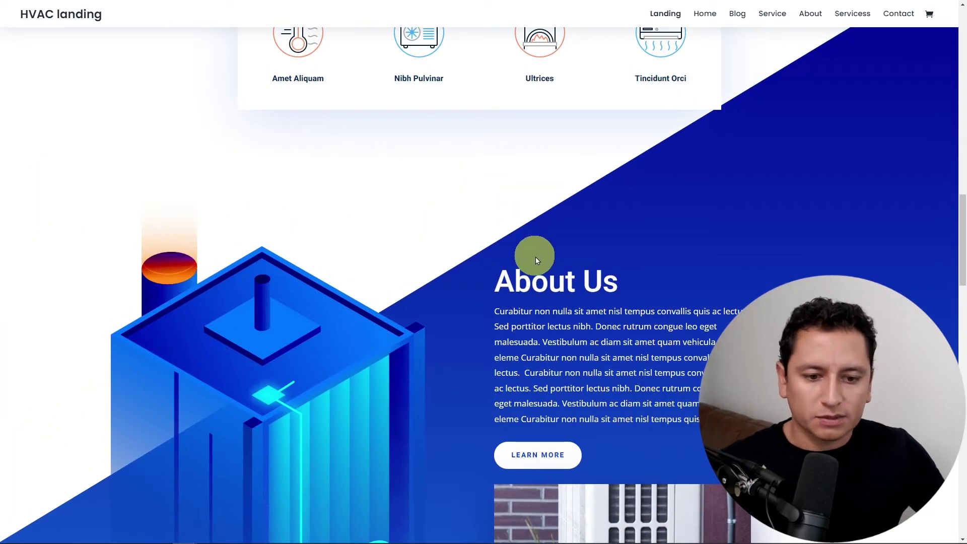
{"action": "scroll", "coordinate": [534, 258], "scroll_direction": "down", "scroll_amount": 15}
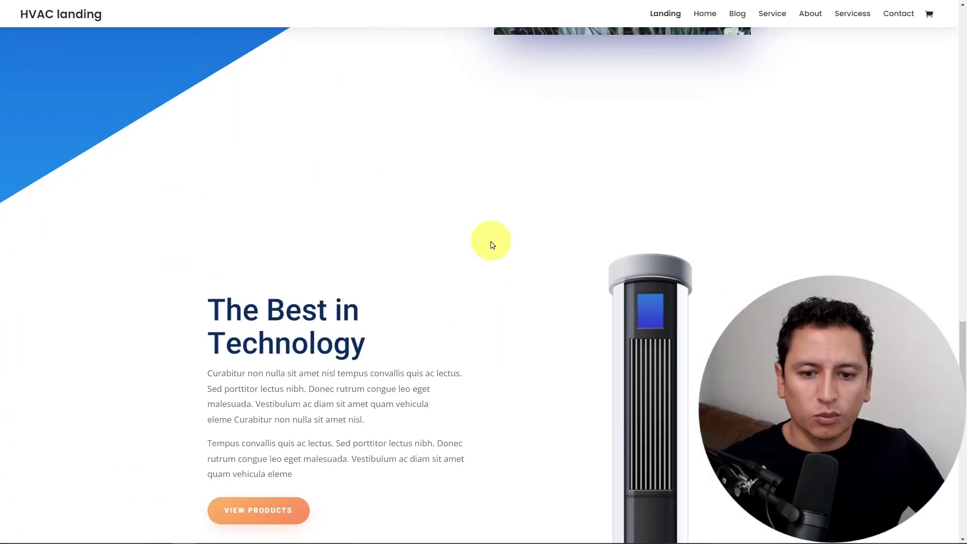
{"action": "scroll", "coordinate": [488, 247], "scroll_direction": "down", "scroll_amount": 12}
{"action": "scroll", "coordinate": [484, 249], "scroll_direction": "up", "scroll_amount": 10}
{"action": "scroll", "coordinate": [479, 247], "scroll_direction": "up", "scroll_amount": 12}
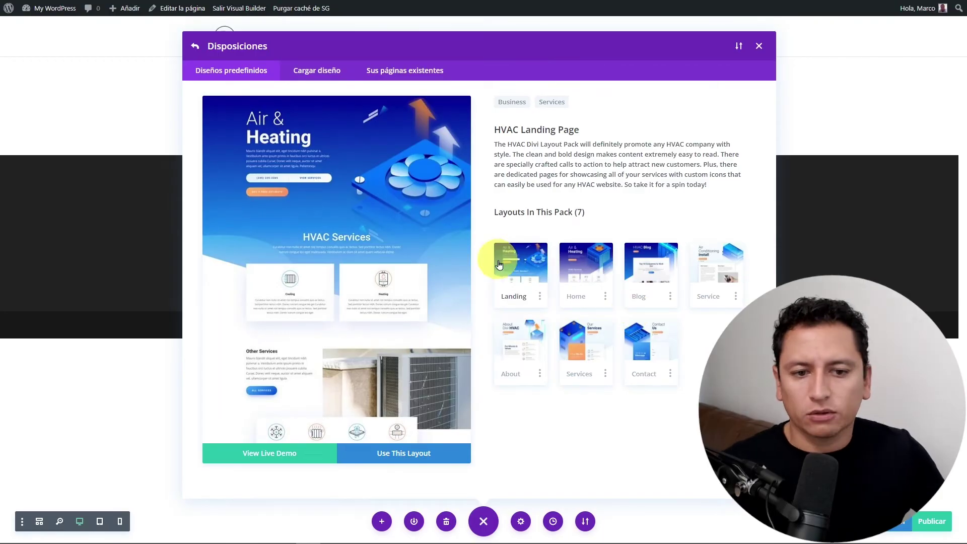
- Apply the HVAC Landing Page layout to the page and save it
{"action": "left_click", "coordinate": [417, 456]}
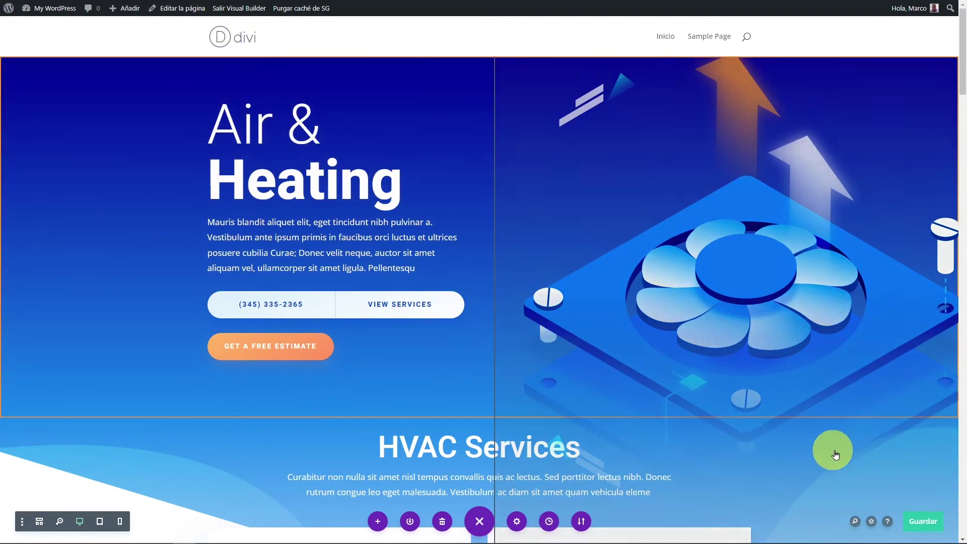
{"action": "left_click", "coordinate": [922, 519]}
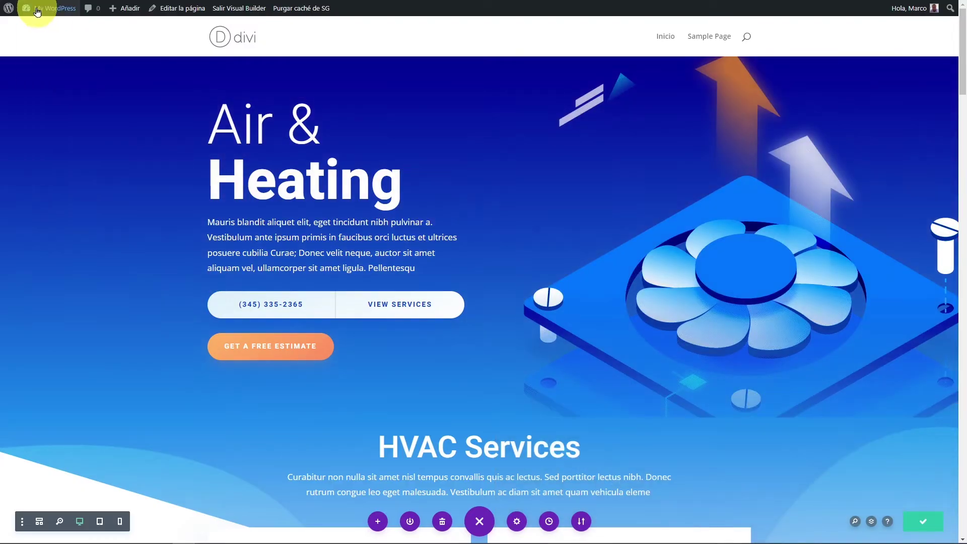
- Go to the WordPress dashboard and open the Divi theme options
{"action": "mouse_move", "coordinate": [48, 8]}
{"action": "left_click", "coordinate": [36, 29]}
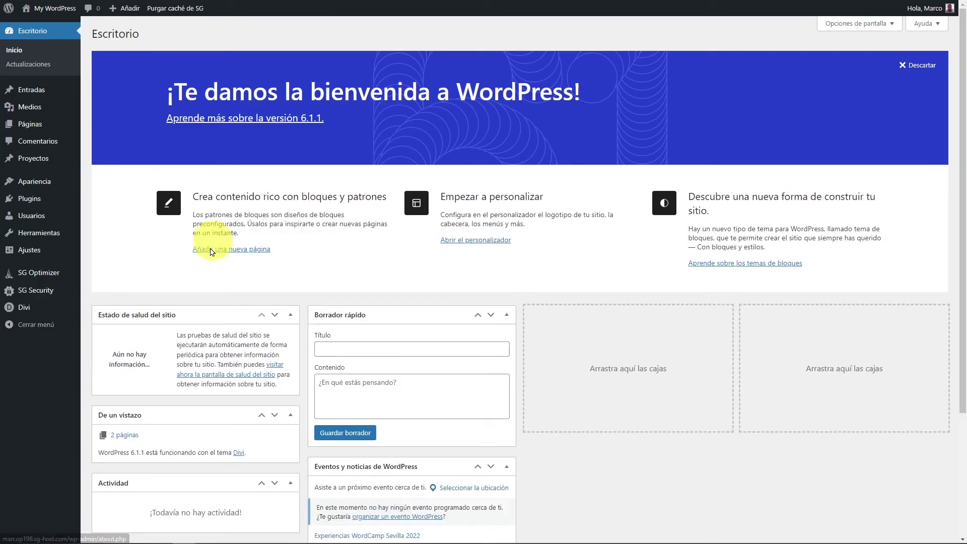
{"action": "mouse_move", "coordinate": [27, 313]}
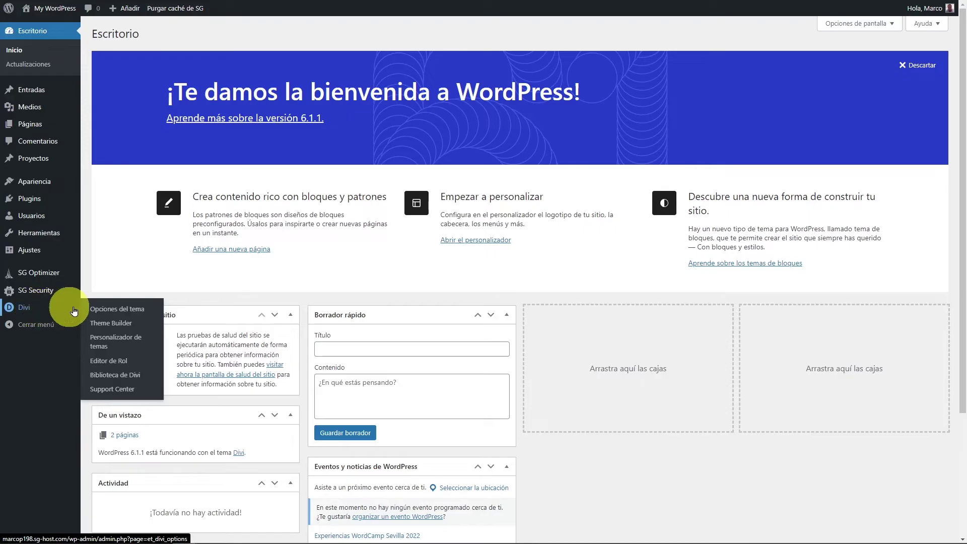
{"action": "left_click", "coordinate": [121, 311]}
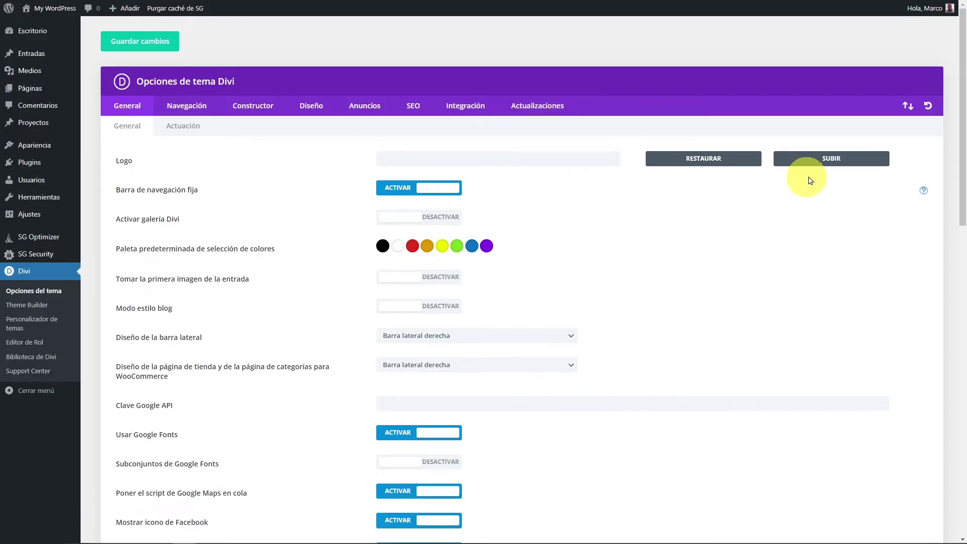
- Open the image chooser for the theme logo and select logo.jpg from the media library
{"action": "left_click", "coordinate": [822, 161]}
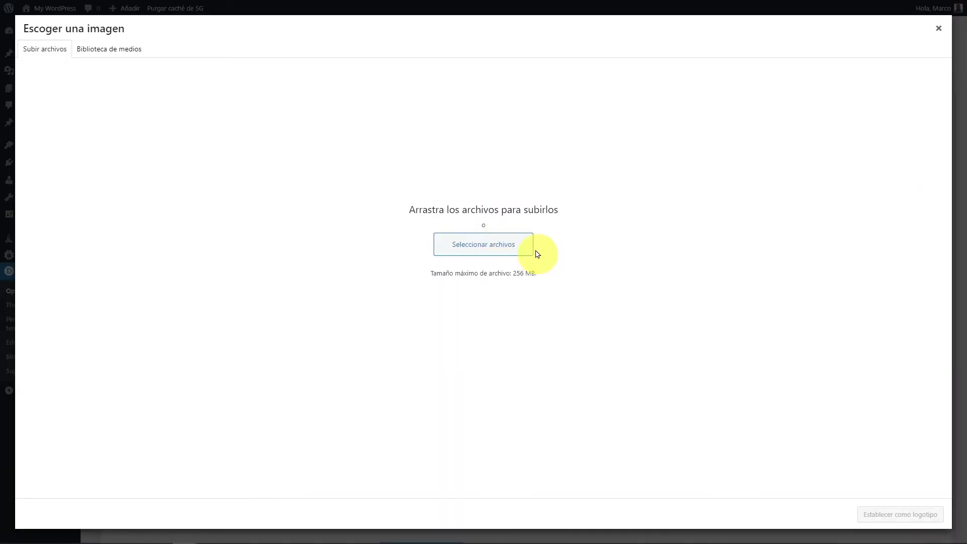
{"action": "left_click", "coordinate": [109, 49]}
{"action": "left_click", "coordinate": [76, 138]}
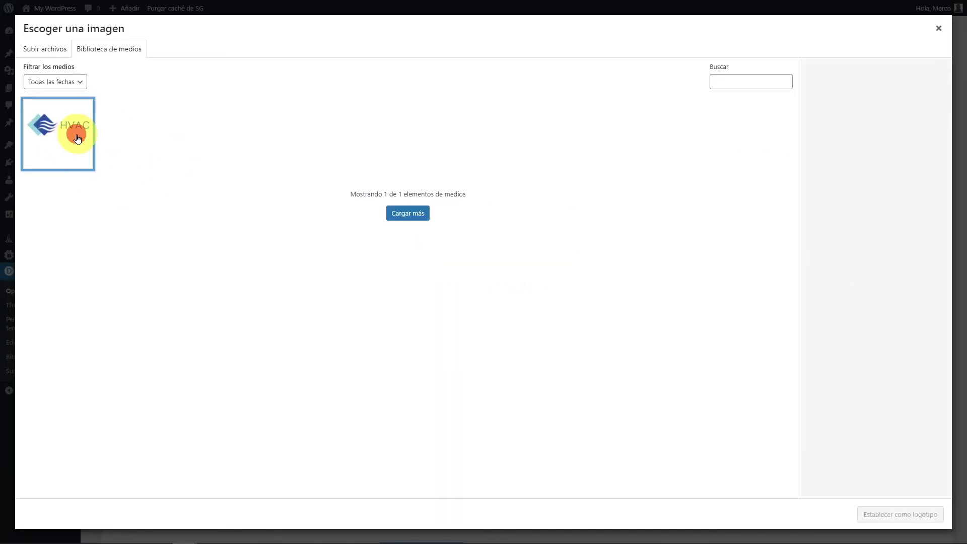
{"action": "left_click", "coordinate": [76, 139]}
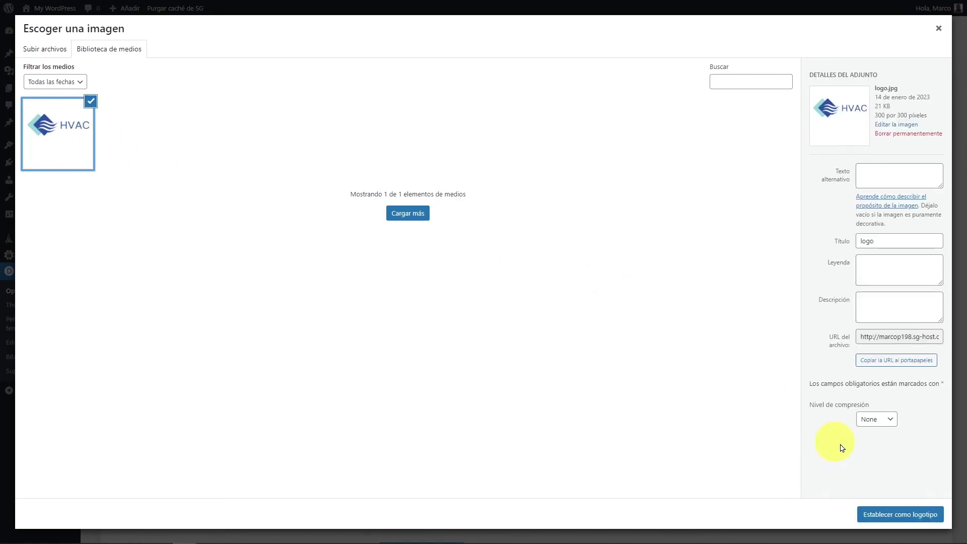
- Crop logo.jpg tightly around the HVAC artwork to about 270 × 100 pixels, save the edit and close the image chooser
{"action": "left_click", "coordinate": [896, 124]}
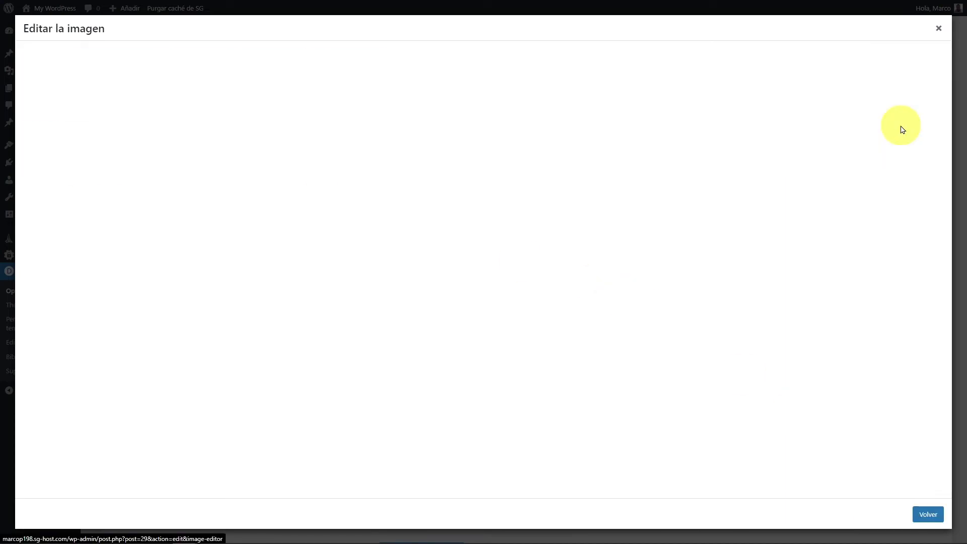
{"action": "left_click", "coordinate": [59, 58]}
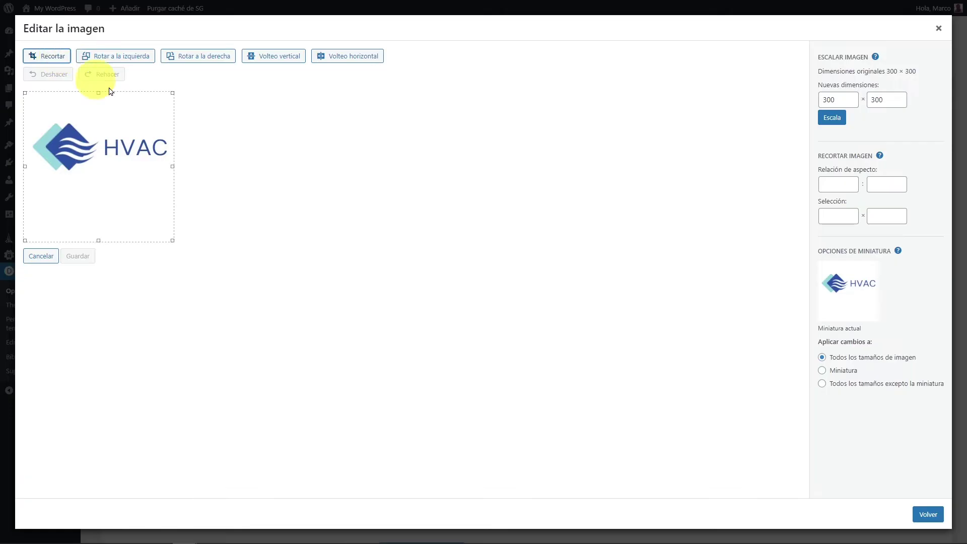
{"action": "left_click_drag", "start_coordinate": [94, 241], "coordinate": [115, 175]}
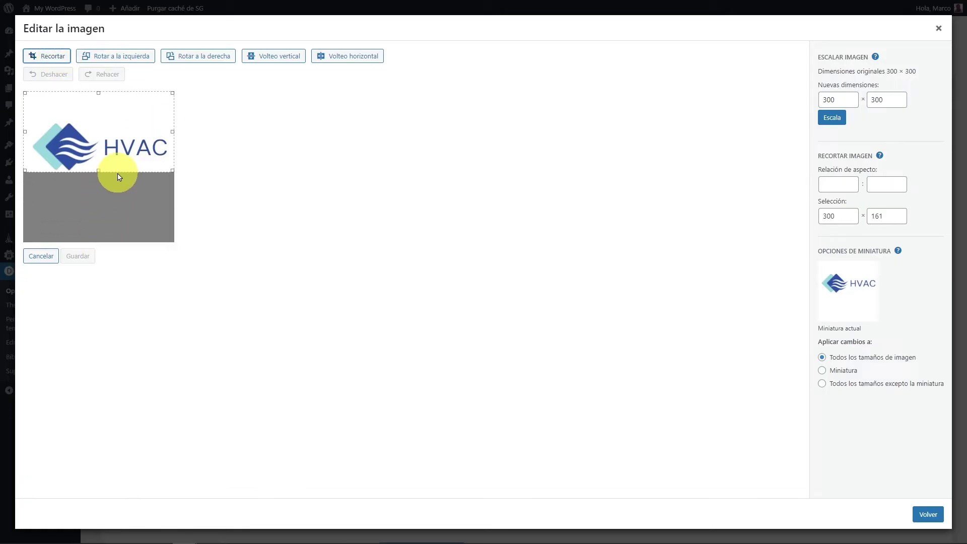
{"action": "left_click_drag", "start_coordinate": [99, 92], "coordinate": [99, 123]}
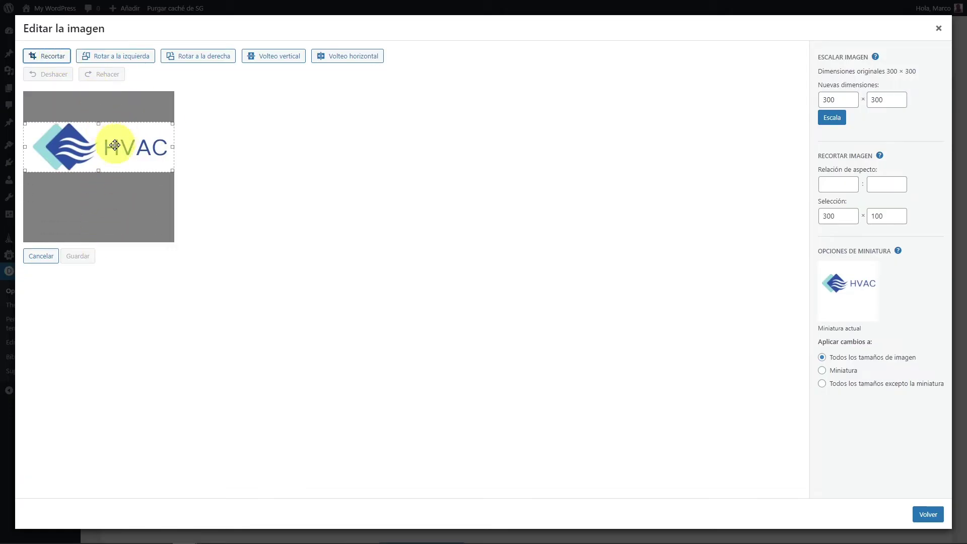
{"action": "left_click_drag", "start_coordinate": [170, 147], "coordinate": [169, 146]}
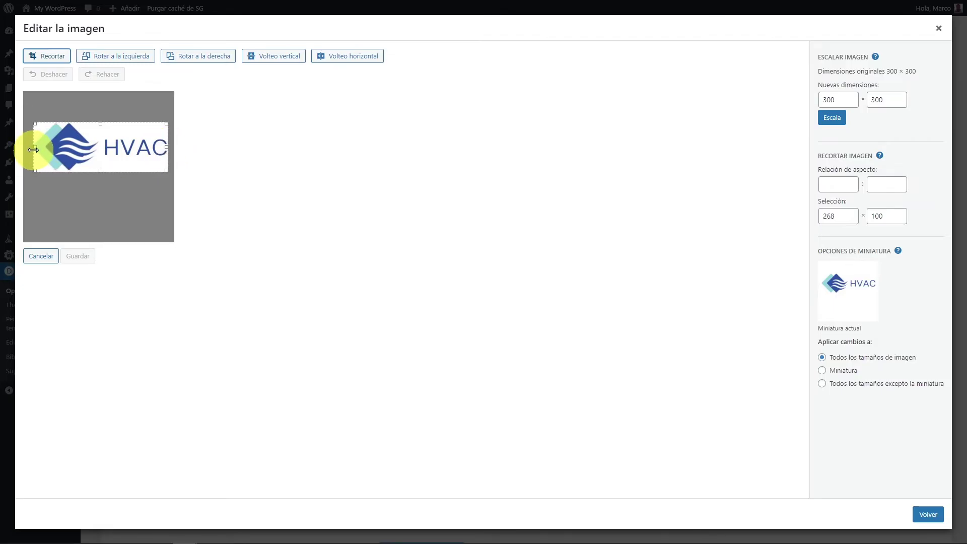
{"action": "left_click_drag", "start_coordinate": [33, 150], "coordinate": [32, 150]}
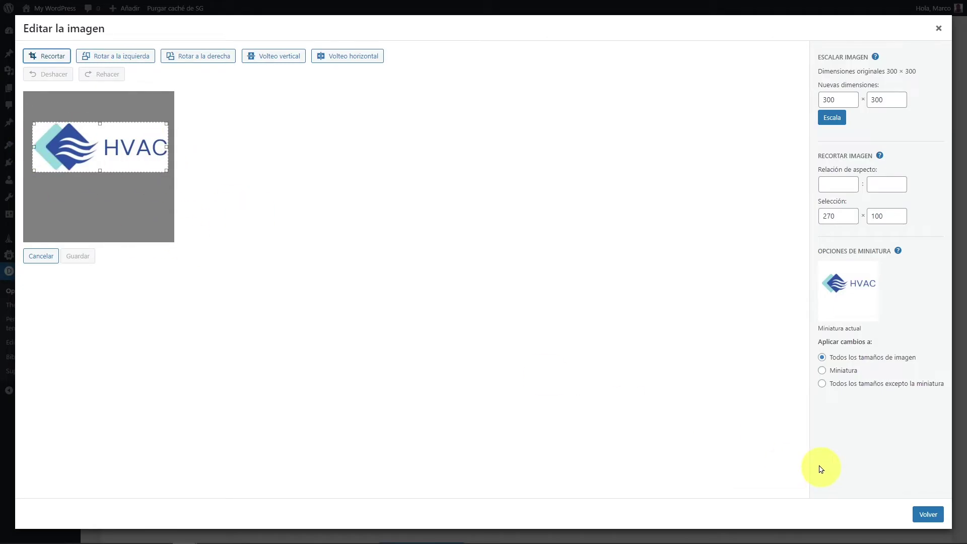
{"action": "left_click", "coordinate": [46, 56]}
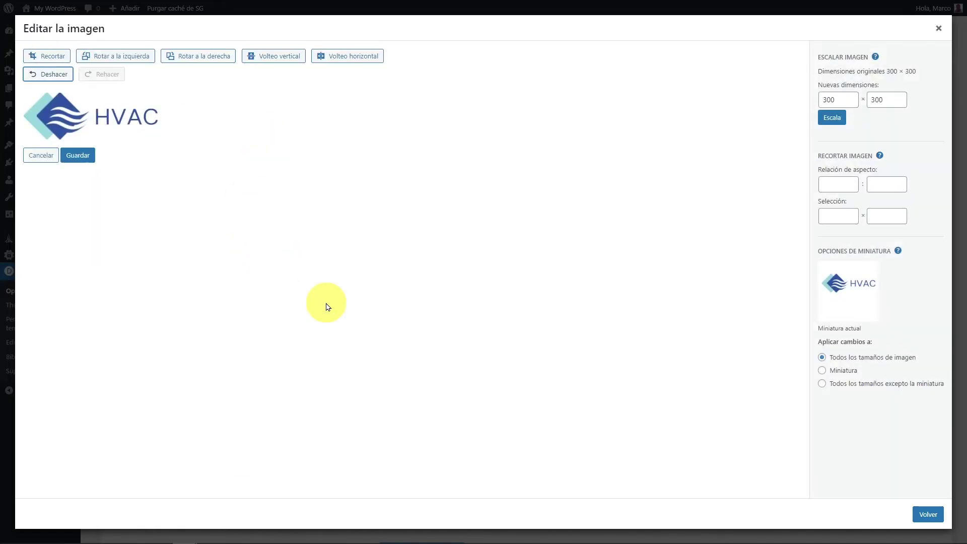
{"action": "left_click", "coordinate": [80, 154]}
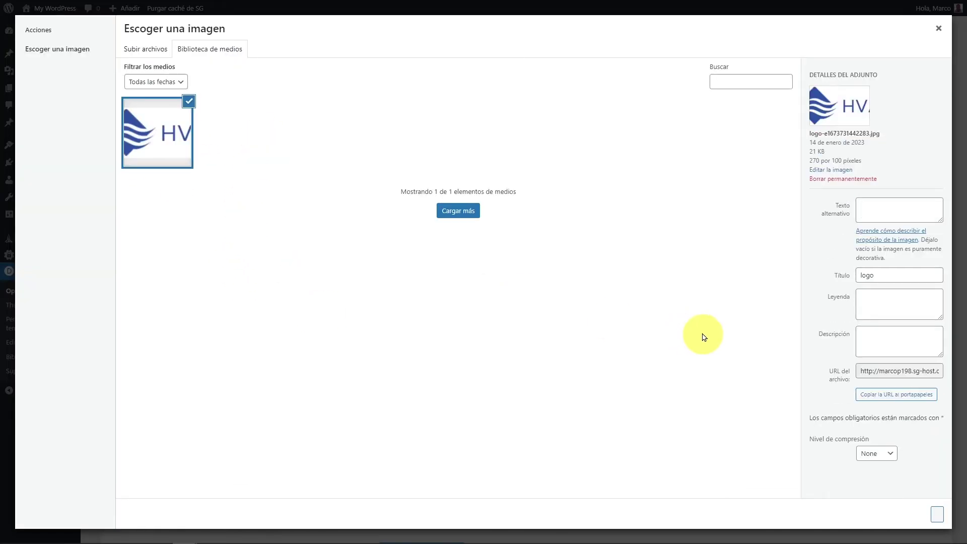
{"action": "left_click", "coordinate": [930, 27]}
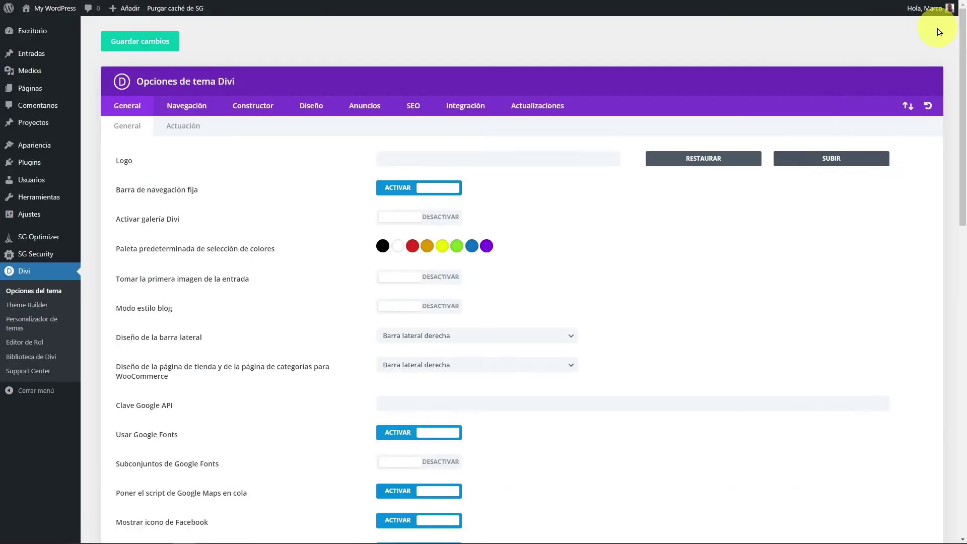
- Set the cropped logo image from the media library as the Divi theme logo, save the options and visit the site
{"action": "left_click", "coordinate": [825, 158]}
{"action": "left_click", "coordinate": [64, 133]}
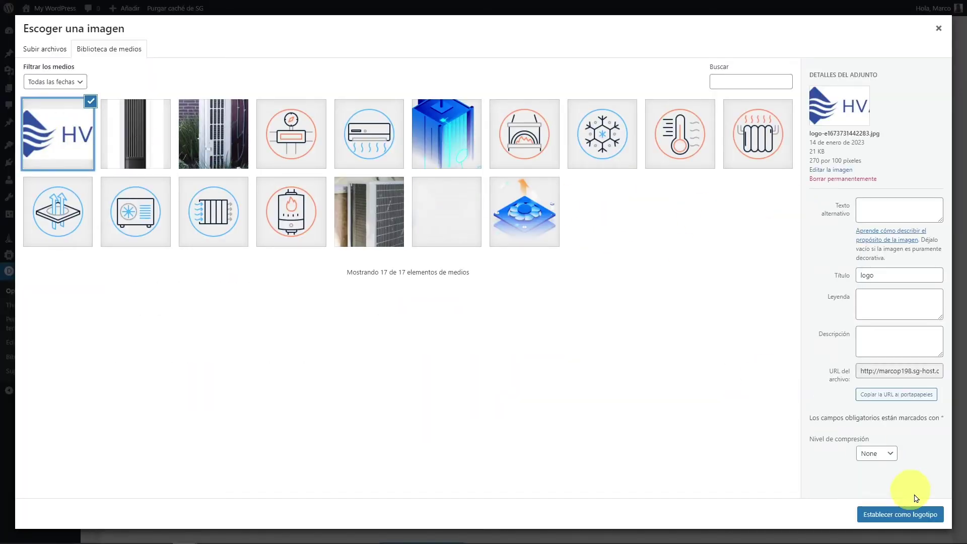
{"action": "left_click", "coordinate": [907, 514]}
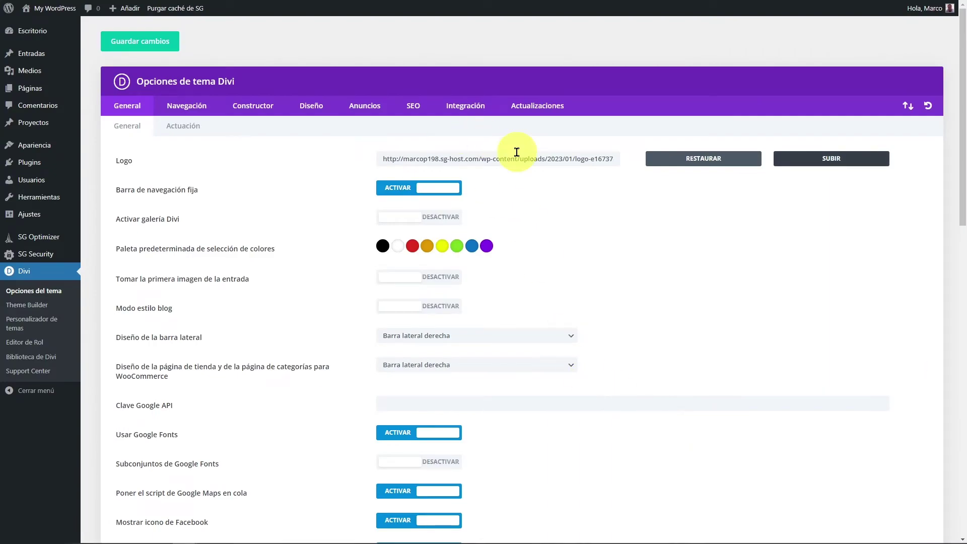
{"action": "left_click", "coordinate": [147, 44]}
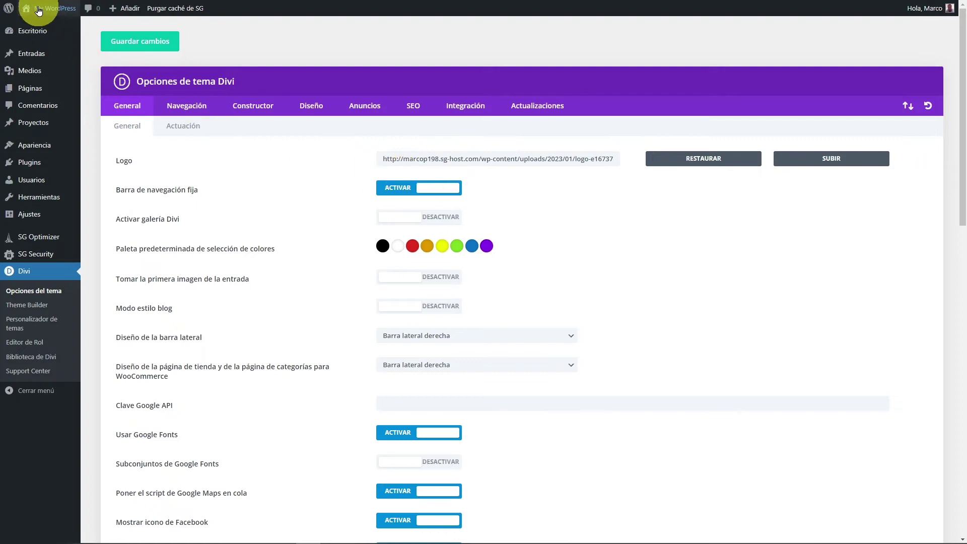
{"action": "left_click", "coordinate": [37, 26]}
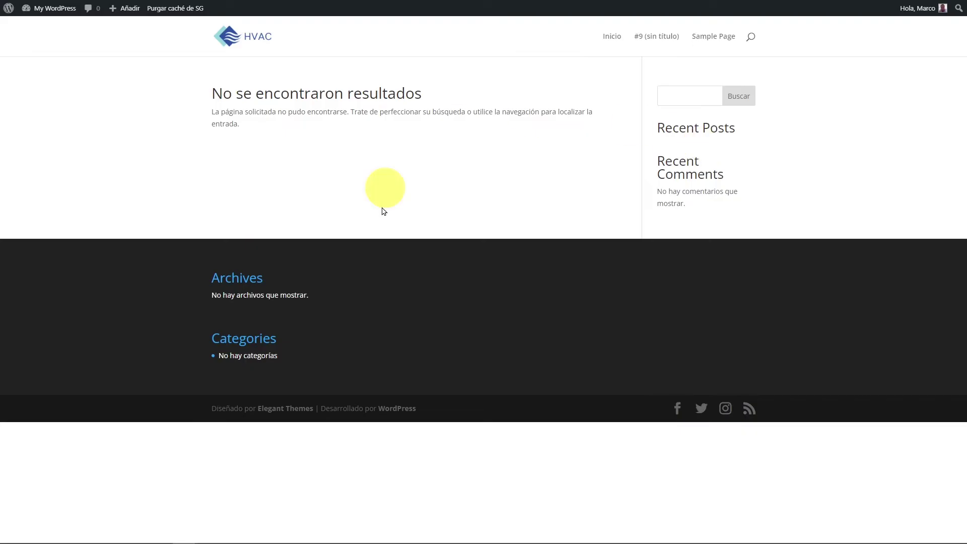
- Open the untitled Divi page for editing from the dashboard, title it "Inicio", update it and return to the pages list
{"action": "mouse_move", "coordinate": [45, 10]}
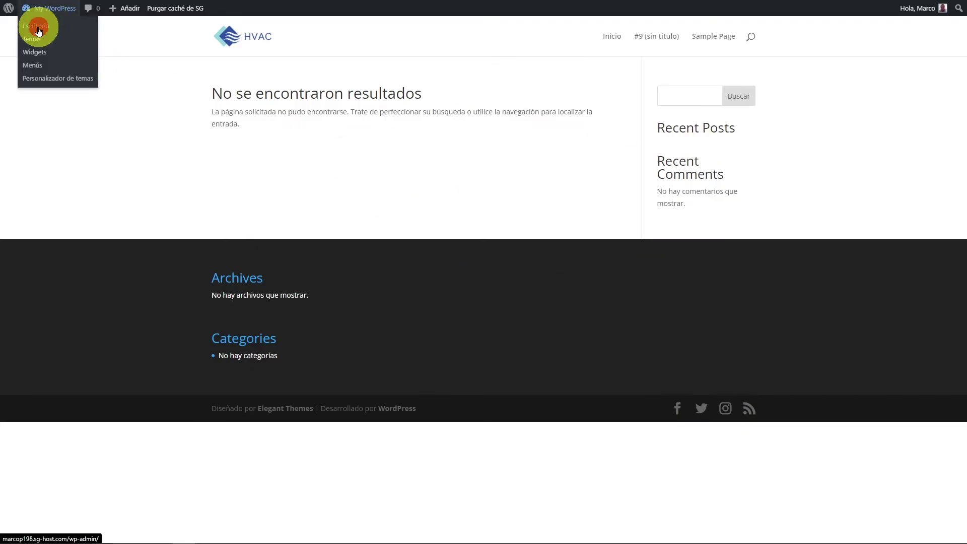
{"action": "left_click", "coordinate": [39, 29]}
{"action": "left_click", "coordinate": [39, 123]}
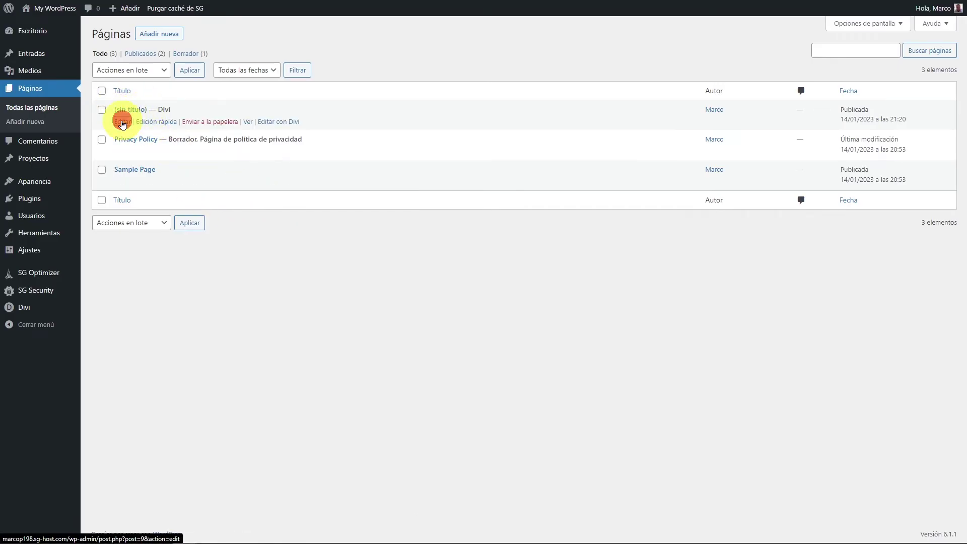
{"action": "left_click", "coordinate": [122, 122]}
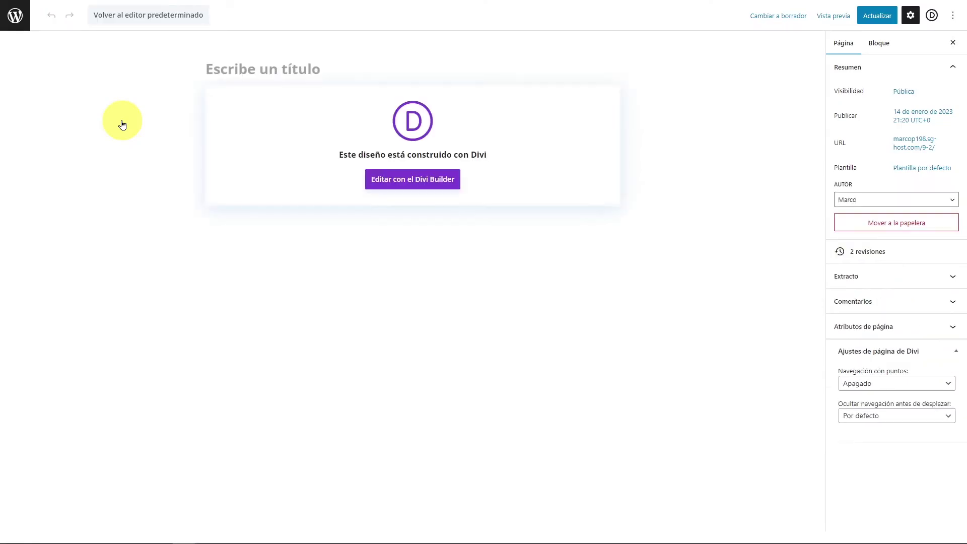
{"action": "type", "text": "Inicio"}
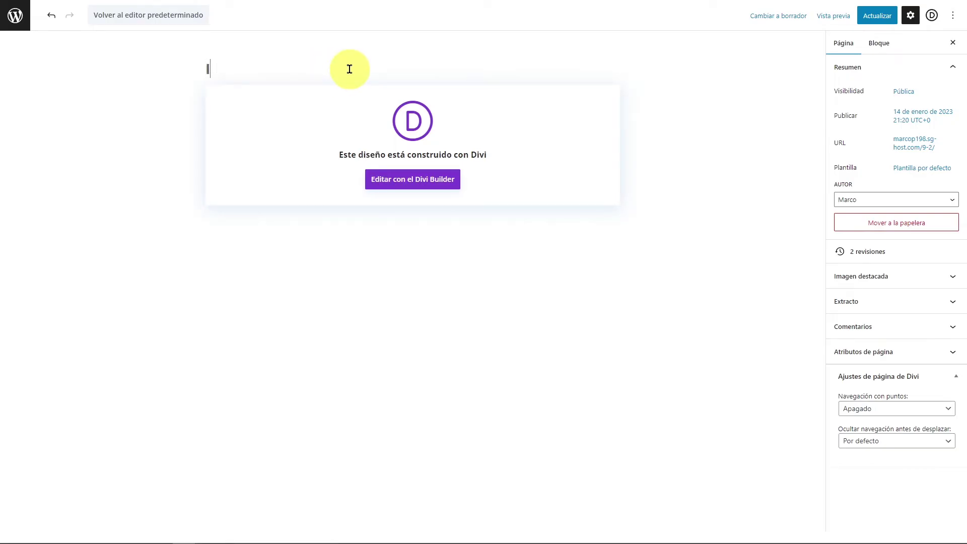
{"action": "left_click", "coordinate": [876, 15]}
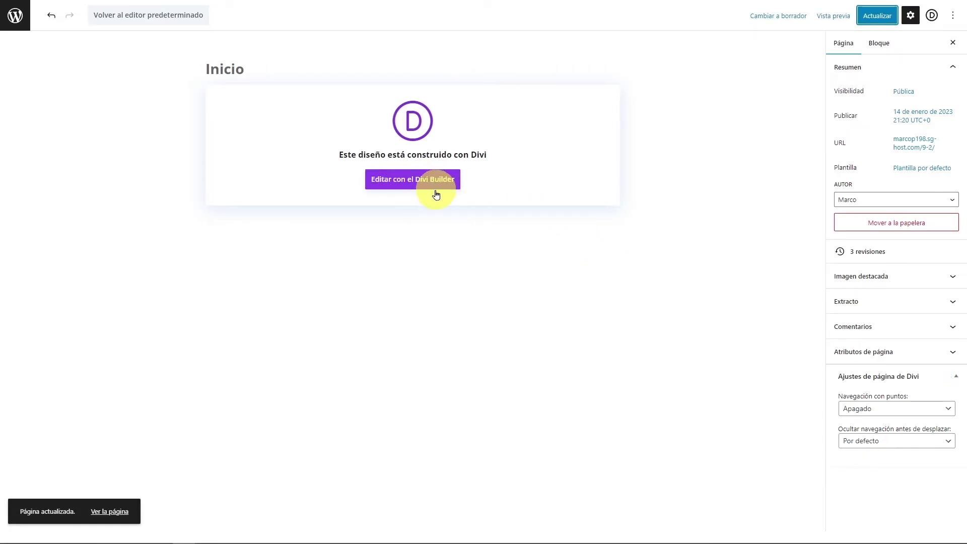
{"action": "left_click", "coordinate": [14, 14]}
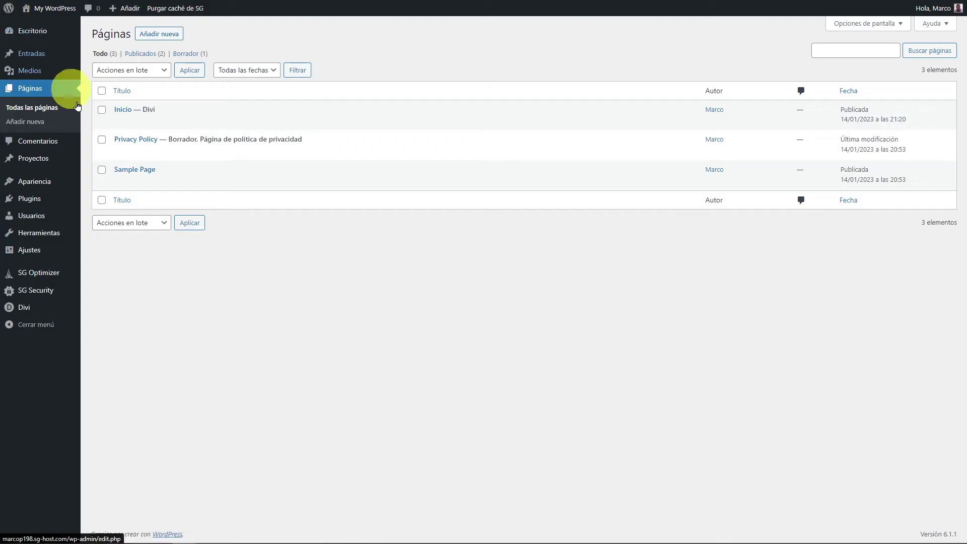
- Set the static page Inicio as the site's homepage in the theme customizer, publish the change and visit the site
{"action": "mouse_move", "coordinate": [56, 186]}
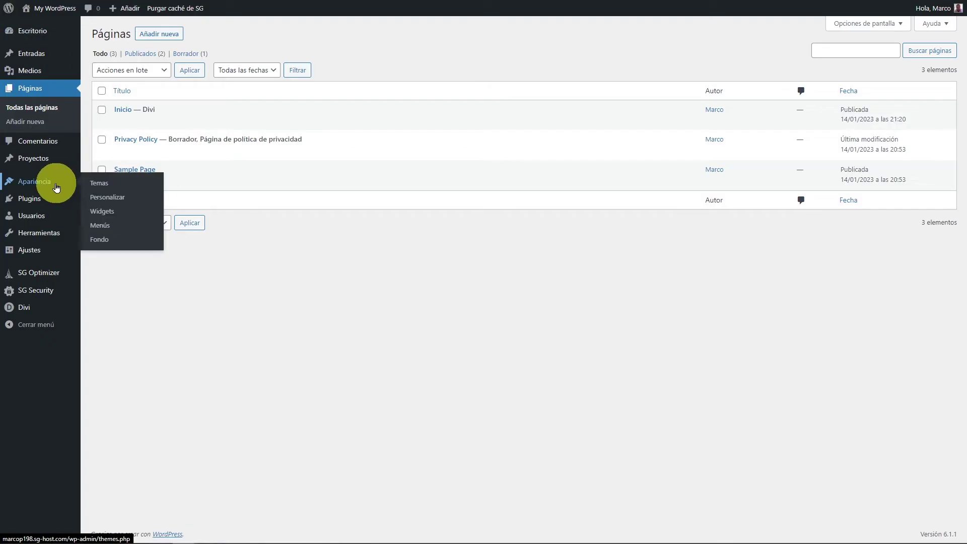
{"action": "left_click", "coordinate": [105, 199]}
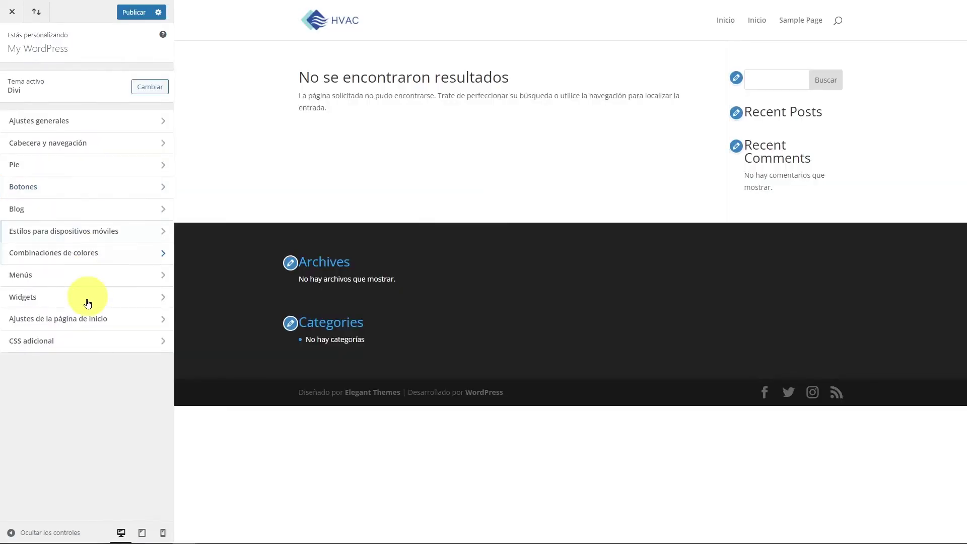
{"action": "left_click", "coordinate": [96, 318]}
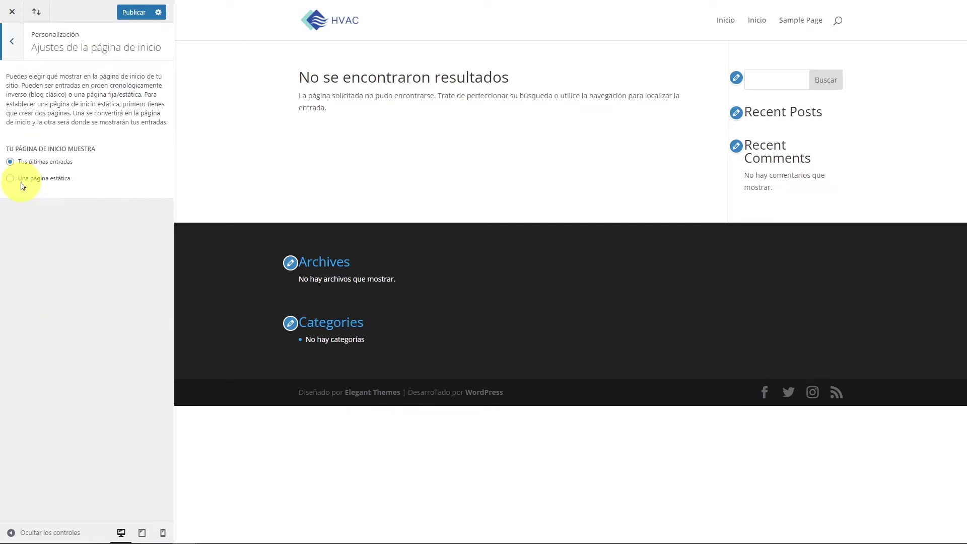
{"action": "left_click", "coordinate": [21, 180]}
{"action": "left_click", "coordinate": [39, 220]}
{"action": "left_click", "coordinate": [30, 245]}
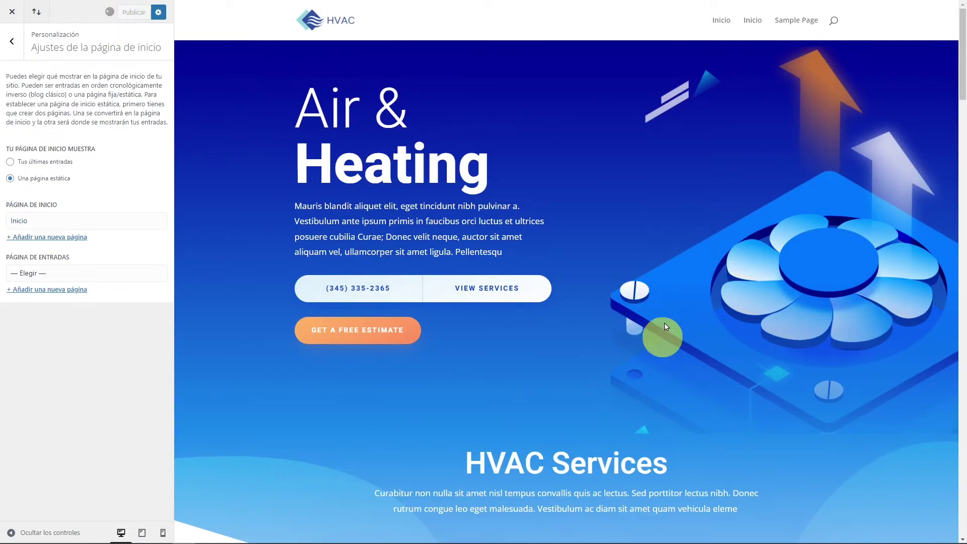
{"action": "left_click", "coordinate": [10, 13]}
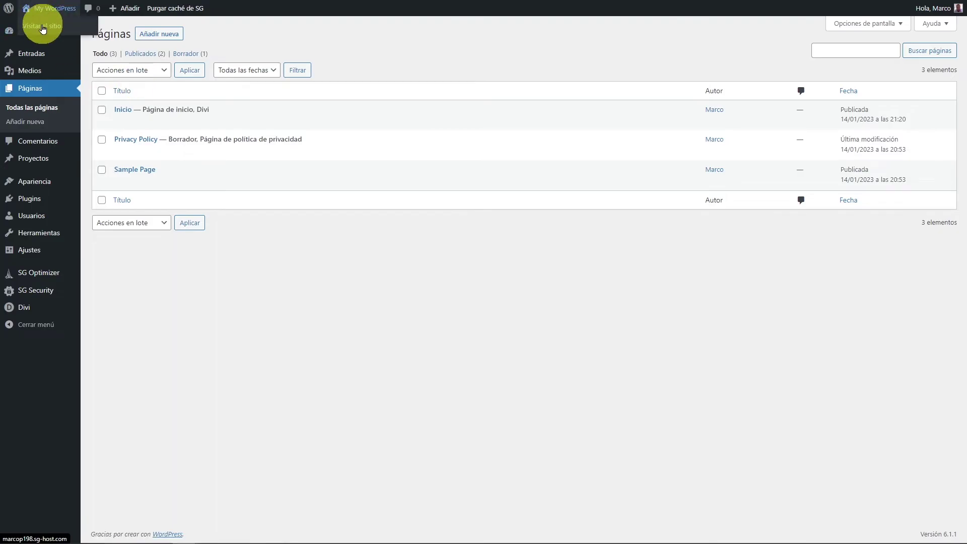
{"action": "left_click", "coordinate": [43, 28]}
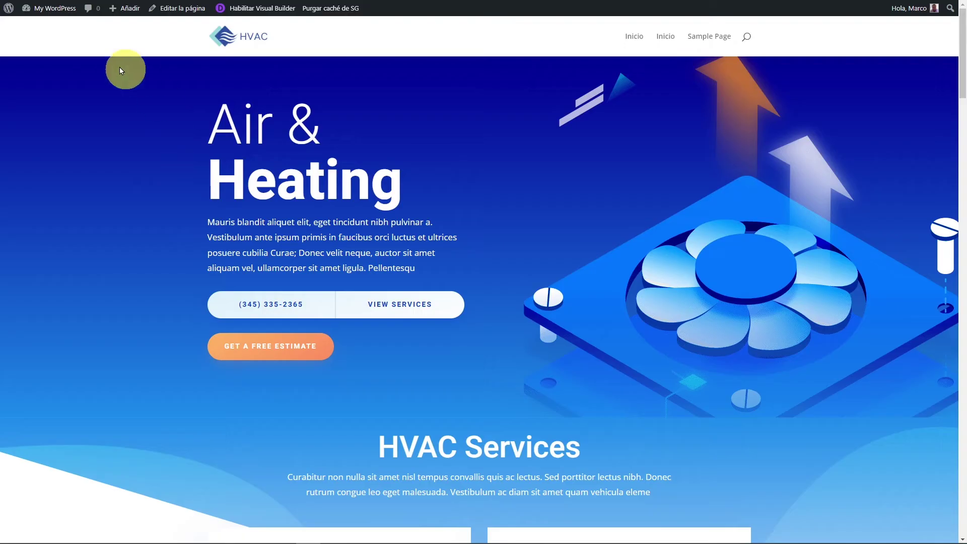
- Go back to the dashboard and open the Inicio page in the Divi Builder
{"action": "mouse_move", "coordinate": [52, 31]}
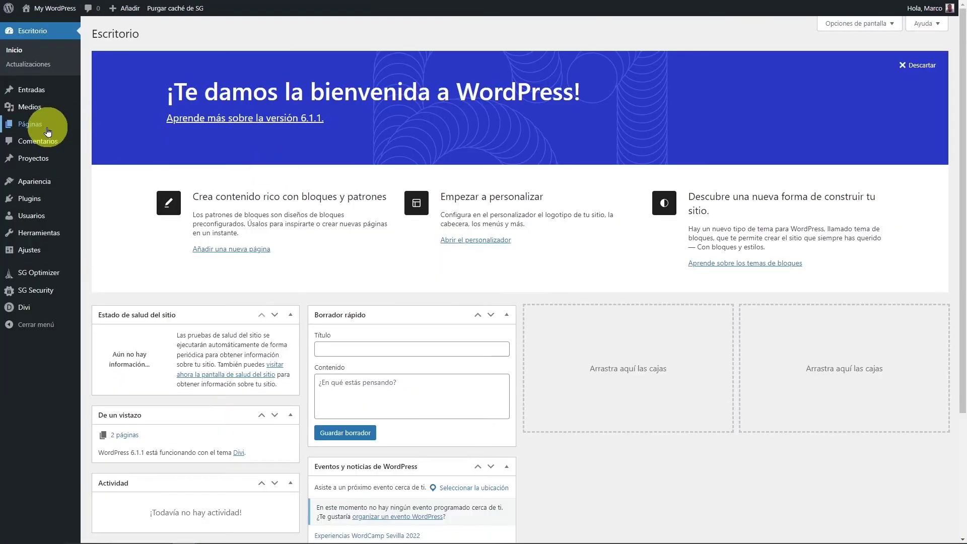
{"action": "mouse_move", "coordinate": [30, 124]}
{"action": "left_click", "coordinate": [93, 135]}
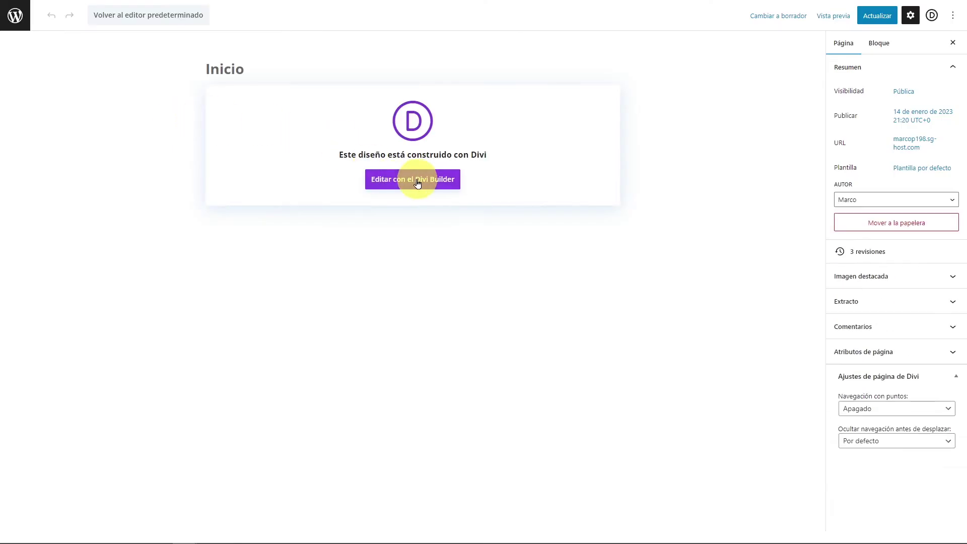
{"action": "left_click", "coordinate": [436, 187]}
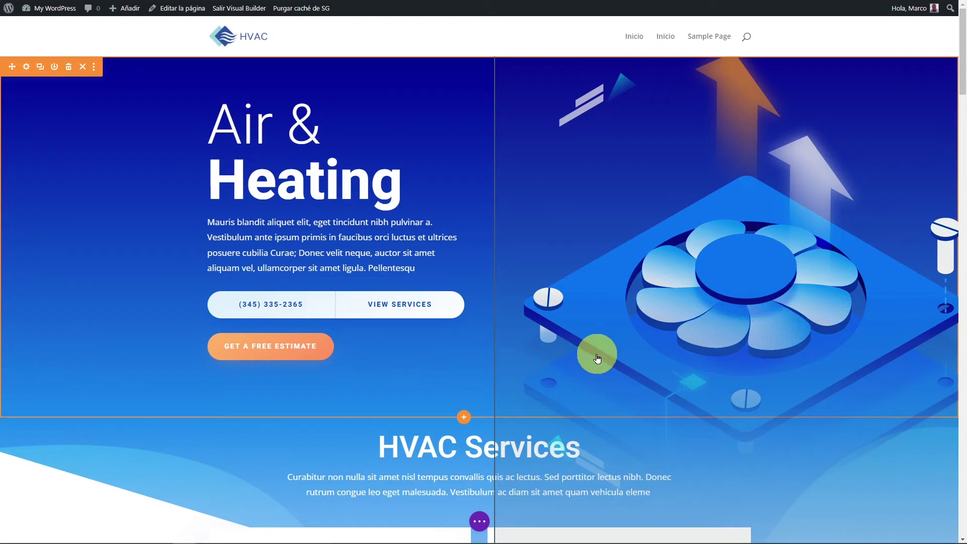
- Review the sections of the Inicio page, show the builder's page controls and save the page
{"action": "scroll", "coordinate": [473, 305], "scroll_direction": "down", "scroll_amount": 5}
{"action": "scroll", "coordinate": [472, 305], "scroll_direction": "down", "scroll_amount": 5}
{"action": "scroll", "coordinate": [519, 337], "scroll_direction": "up", "scroll_amount": 1}
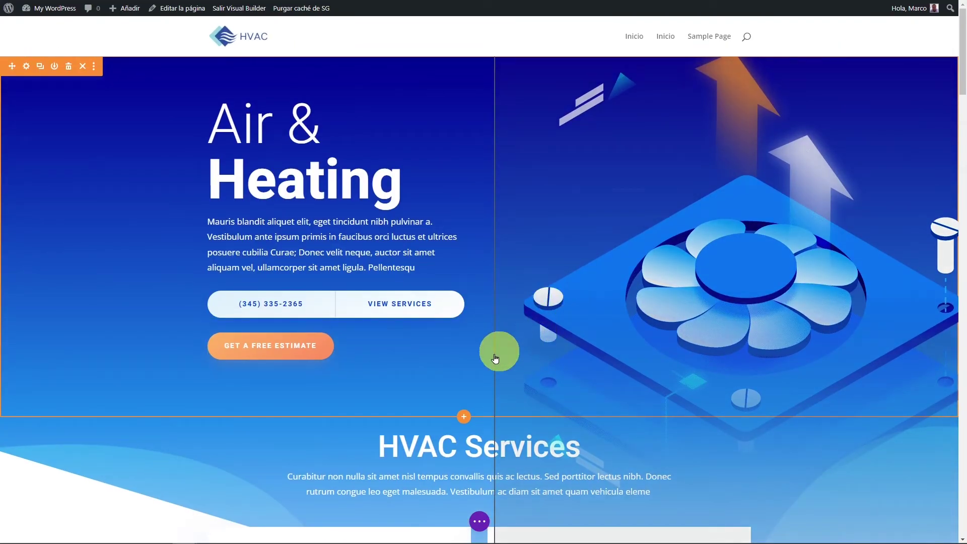
{"action": "scroll", "coordinate": [531, 383], "scroll_direction": "down", "scroll_amount": 10}
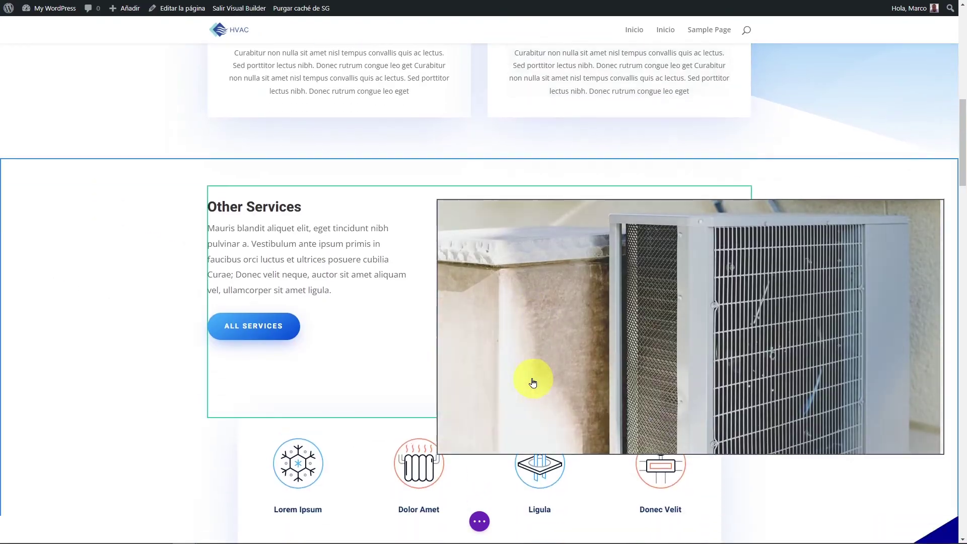
{"action": "scroll", "coordinate": [519, 371], "scroll_direction": "down", "scroll_amount": 8}
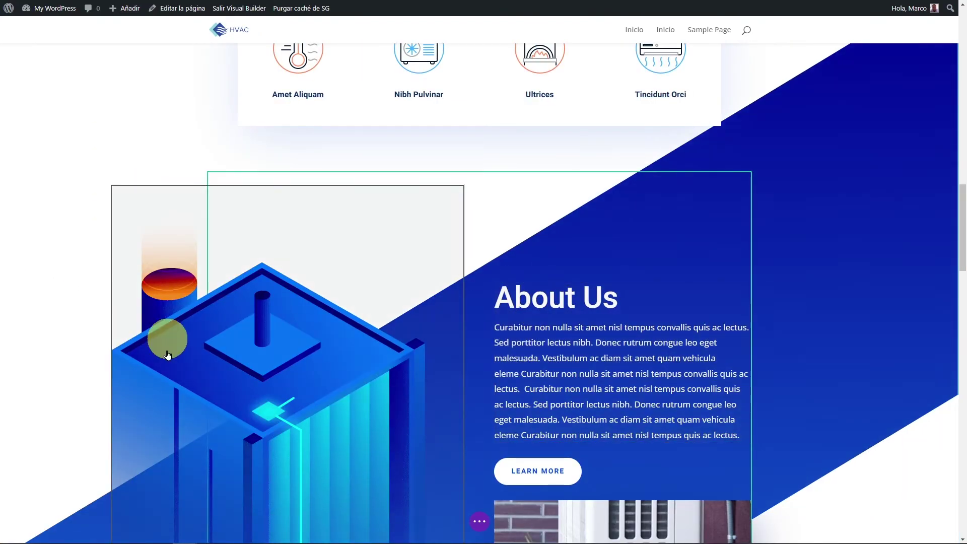
{"action": "scroll", "coordinate": [507, 236], "scroll_direction": "down", "scroll_amount": 15}
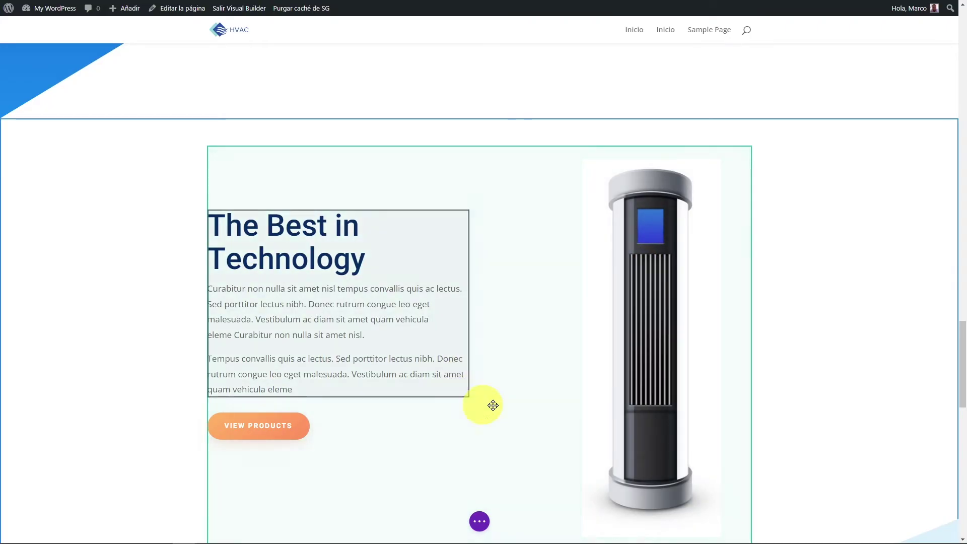
{"action": "left_click", "coordinate": [480, 523]}
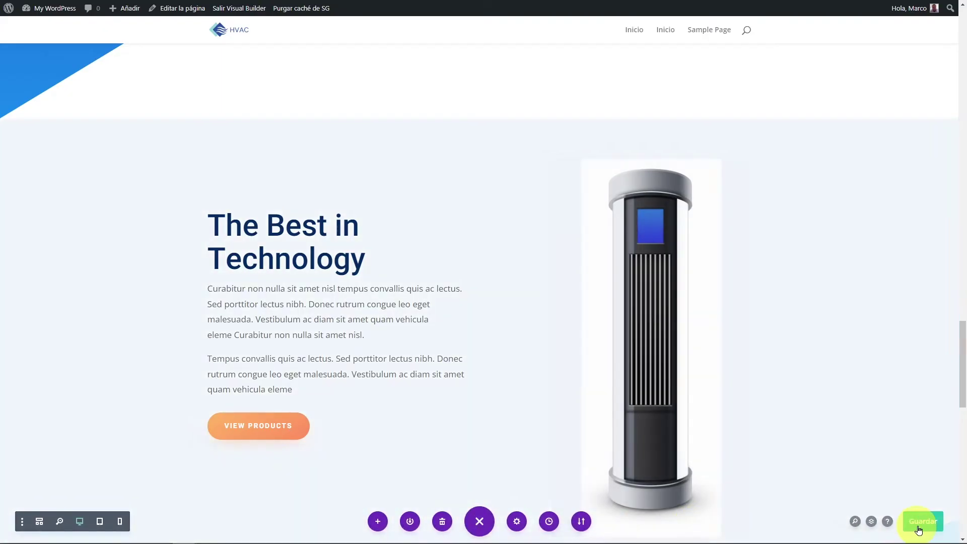
{"action": "left_click", "coordinate": [920, 524]}
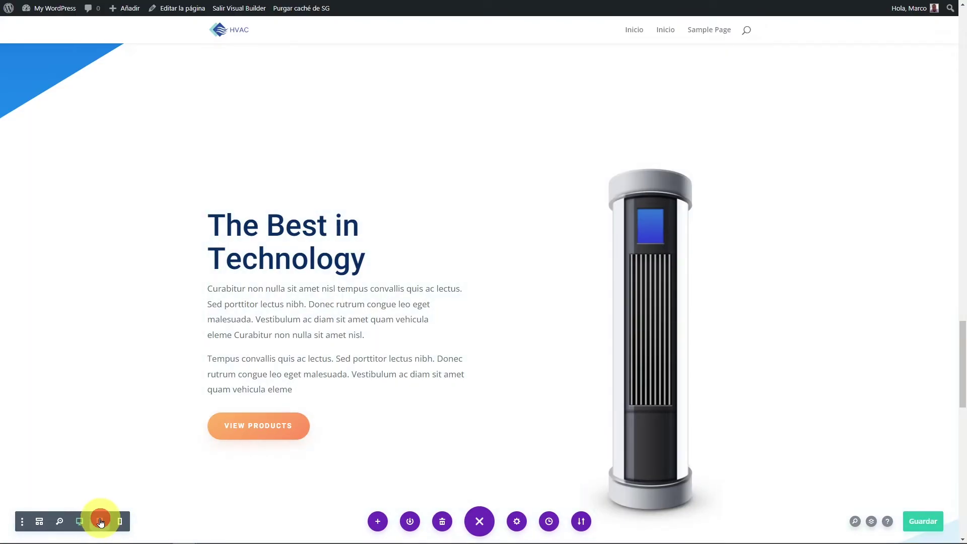
- Preview the page in the tablet and phone views, checking the header and hero section
{"action": "left_click", "coordinate": [101, 522]}
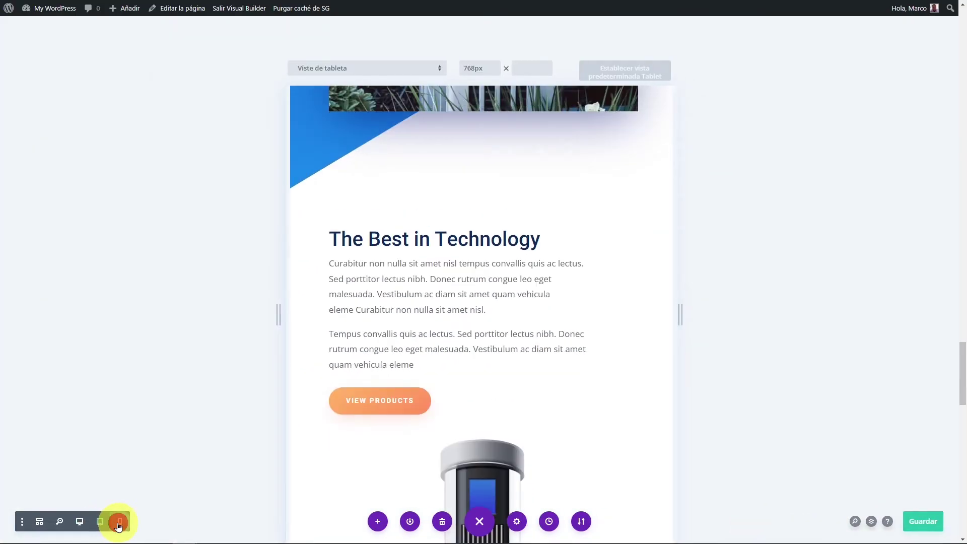
{"action": "left_click", "coordinate": [119, 527]}
{"action": "scroll", "coordinate": [529, 377], "scroll_direction": "up", "scroll_amount": 20}
{"action": "scroll", "coordinate": [503, 331], "scroll_direction": "up", "scroll_amount": 15}
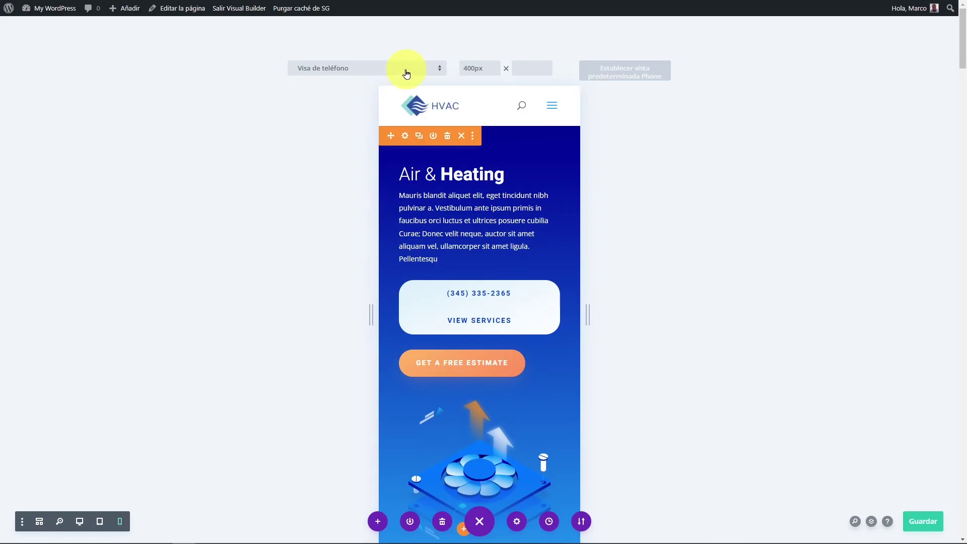
- Preview the page at the Galaxy S7 and iPad screen sizes, and return to the desktop view
{"action": "left_click", "coordinate": [407, 72]}
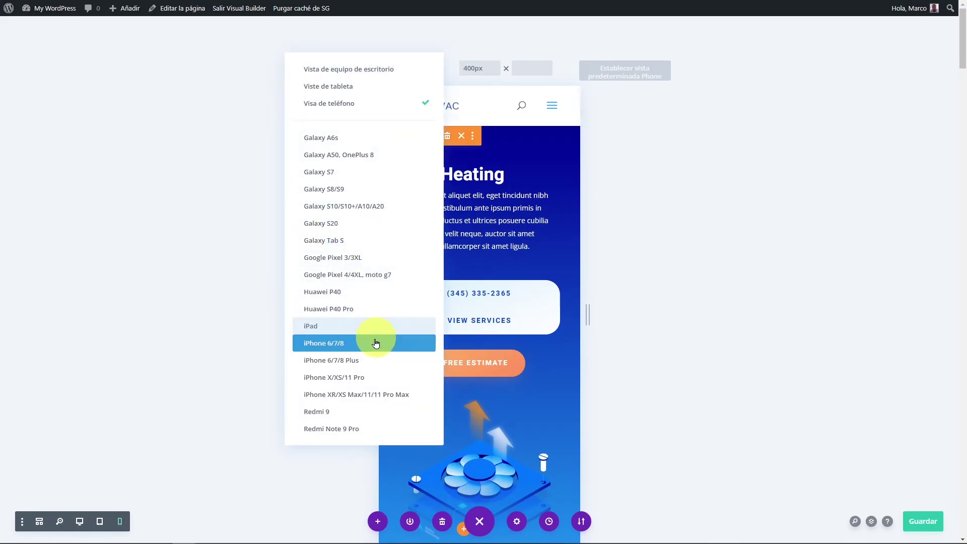
{"action": "left_click", "coordinate": [345, 180]}
{"action": "left_click", "coordinate": [407, 71]}
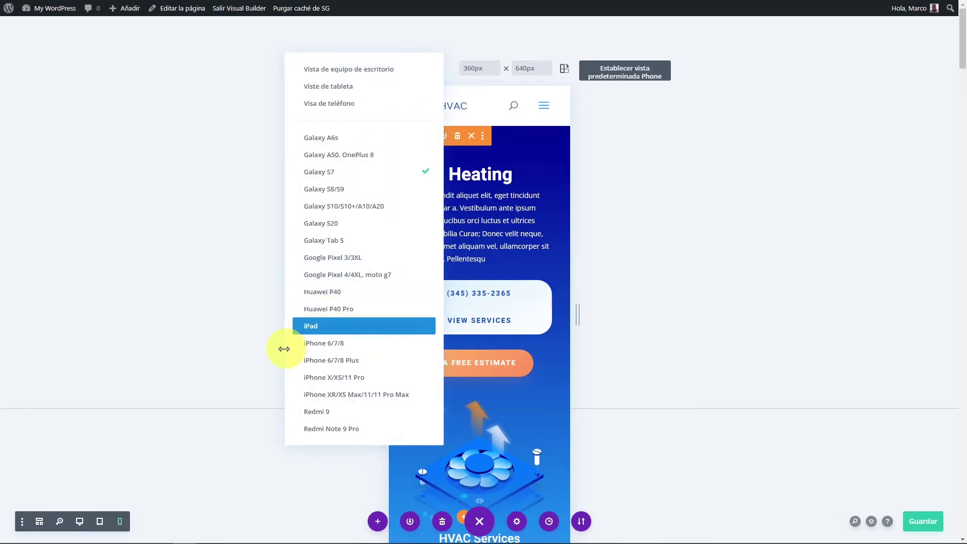
{"action": "left_click", "coordinate": [343, 326]}
{"action": "scroll", "coordinate": [518, 283], "scroll_direction": "down", "scroll_amount": 15}
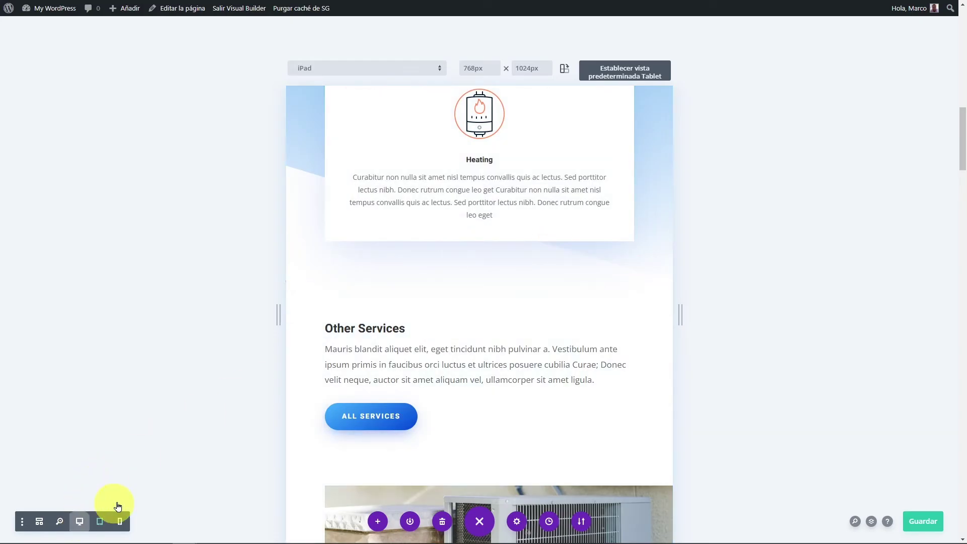
{"action": "left_click", "coordinate": [80, 521]}
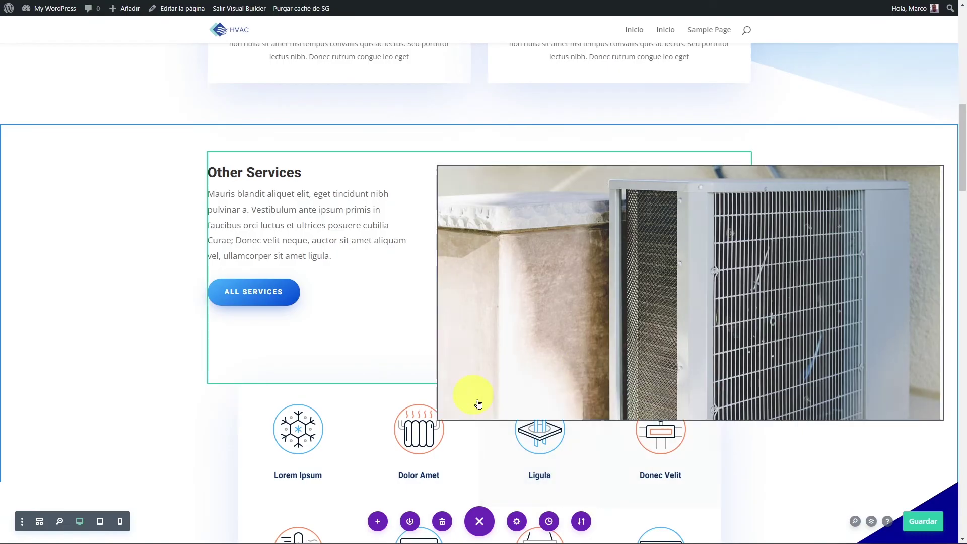
- Examine the section, row and module controls around the Cooling item in HVAC Services and the Other Services section
{"action": "scroll", "coordinate": [524, 360], "scroll_direction": "up", "scroll_amount": 9}
{"action": "scroll", "coordinate": [524, 361], "scroll_direction": "up", "scroll_amount": 2}
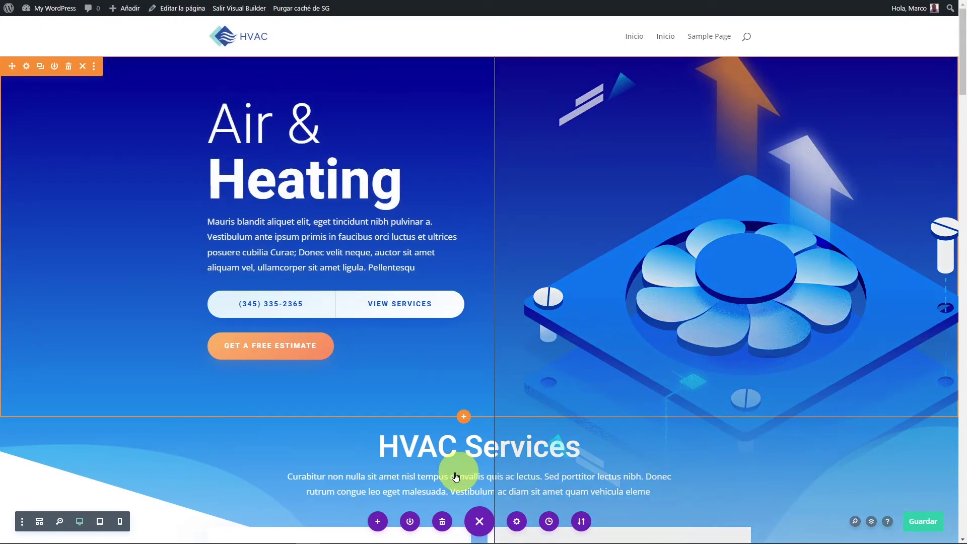
{"action": "scroll", "coordinate": [383, 378], "scroll_direction": "down", "scroll_amount": 5}
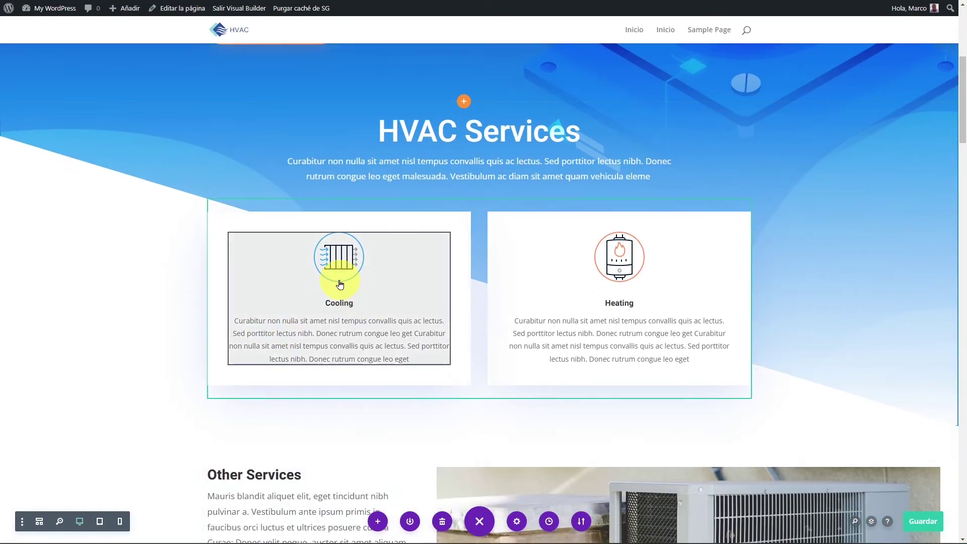
{"action": "left_click", "coordinate": [389, 286]}
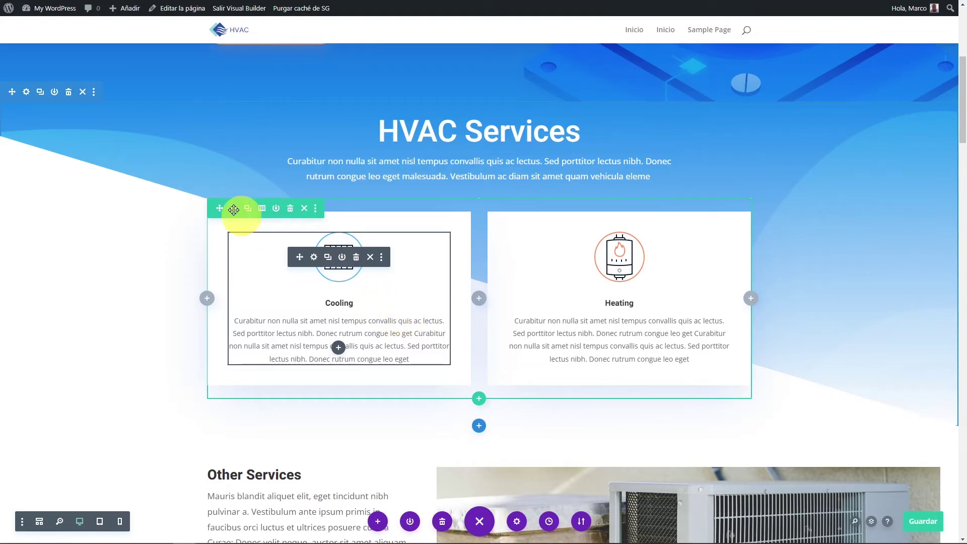
{"action": "left_click", "coordinate": [55, 100]}
{"action": "scroll", "coordinate": [104, 216], "scroll_direction": "down", "scroll_amount": 6}
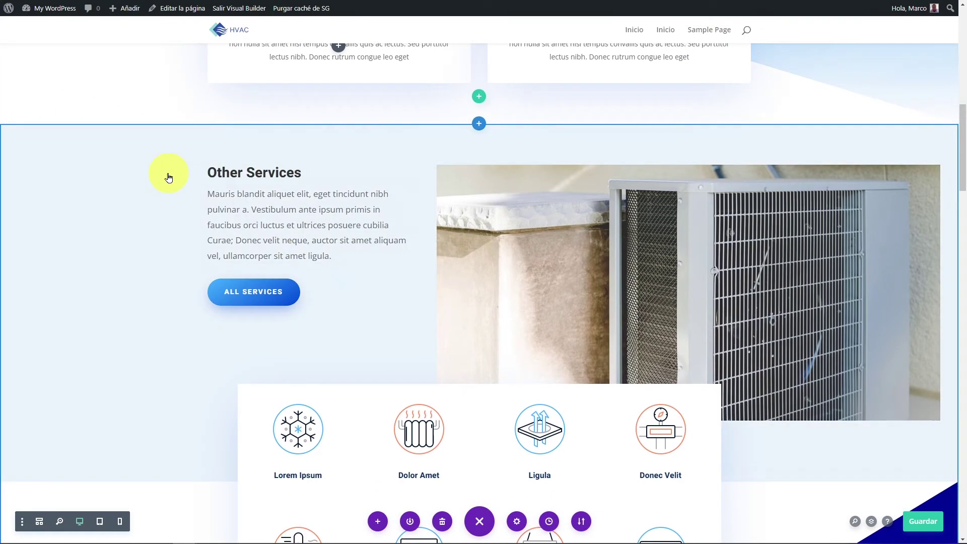
- Examine the section, row and module controls across Other Services, About Us, The Best in Technology and the Cooling item of HVAC Services
{"action": "mouse_move", "coordinate": [308, 211]}
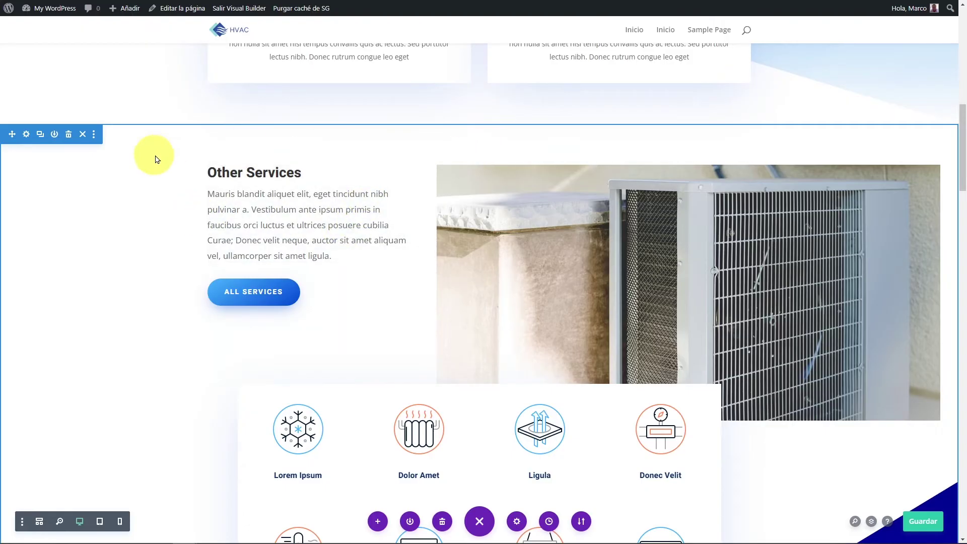
{"action": "scroll", "coordinate": [515, 256], "scroll_direction": "down", "scroll_amount": 7}
{"action": "scroll", "coordinate": [515, 256], "scroll_direction": "down", "scroll_amount": 4}
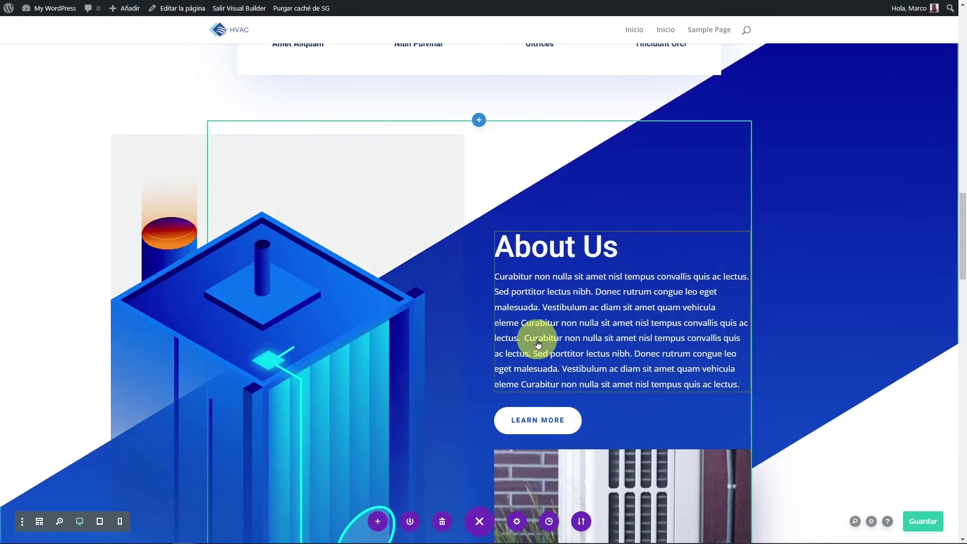
{"action": "scroll", "coordinate": [537, 339], "scroll_direction": "down", "scroll_amount": 14}
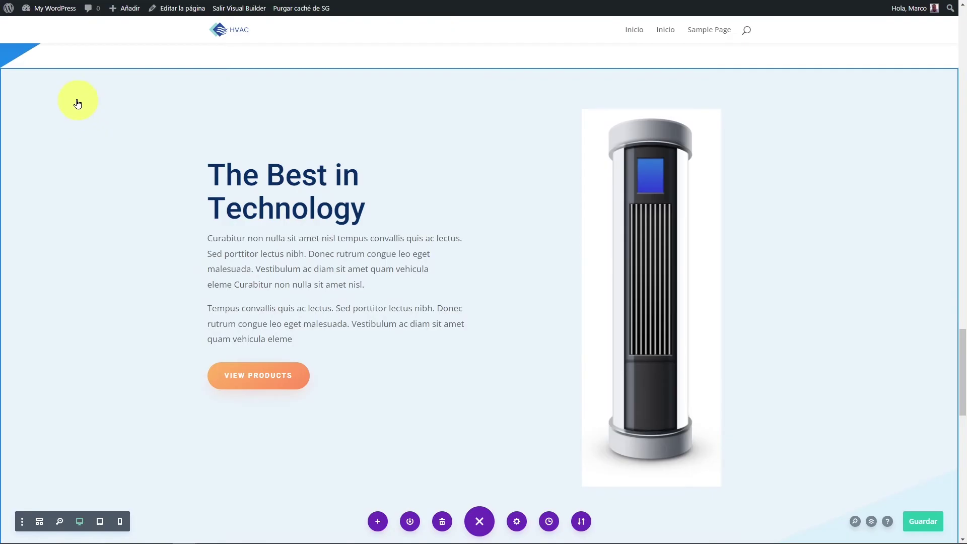
{"action": "mouse_move", "coordinate": [40, 76]}
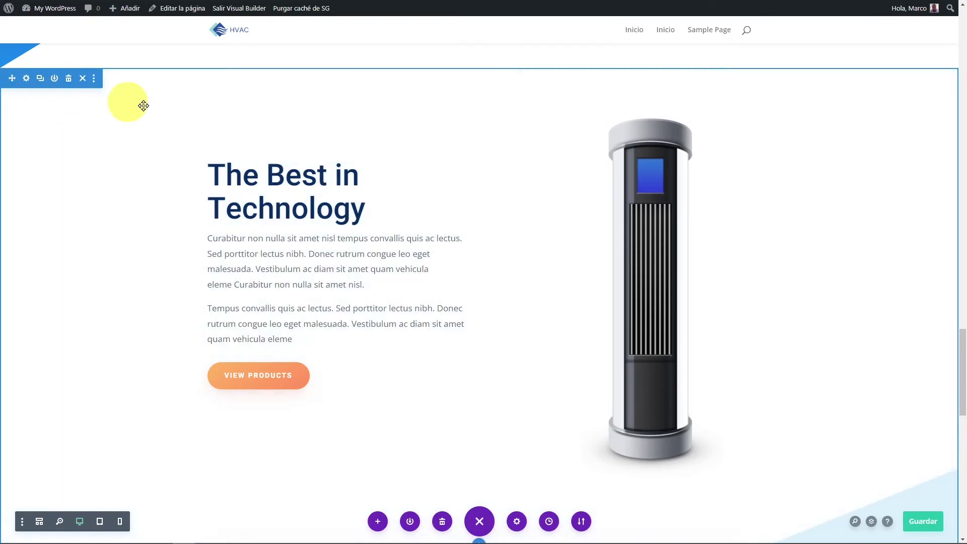
{"action": "scroll", "coordinate": [151, 121], "scroll_direction": "up", "scroll_amount": 15}
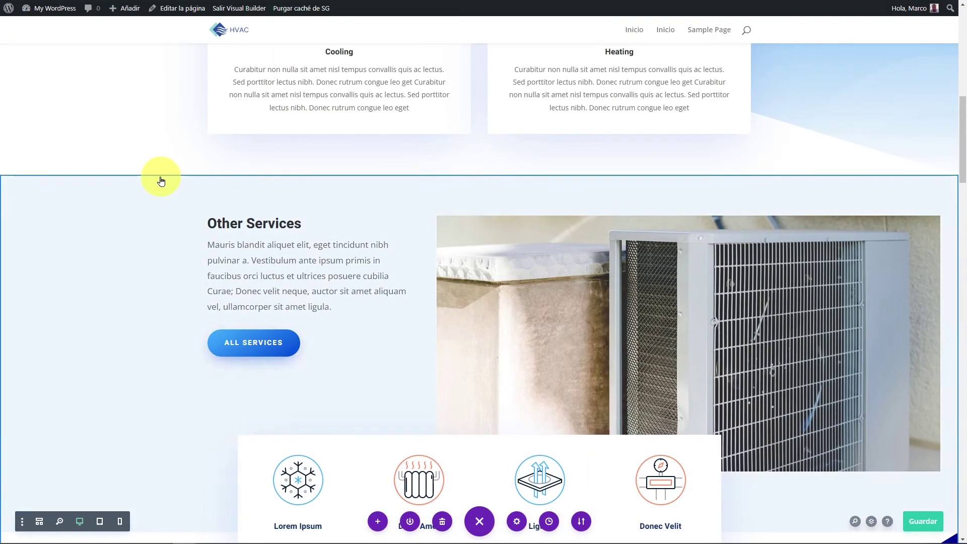
{"action": "scroll", "coordinate": [159, 177], "scroll_direction": "up", "scroll_amount": 20}
{"action": "scroll", "coordinate": [339, 255], "scroll_direction": "down", "scroll_amount": 20}
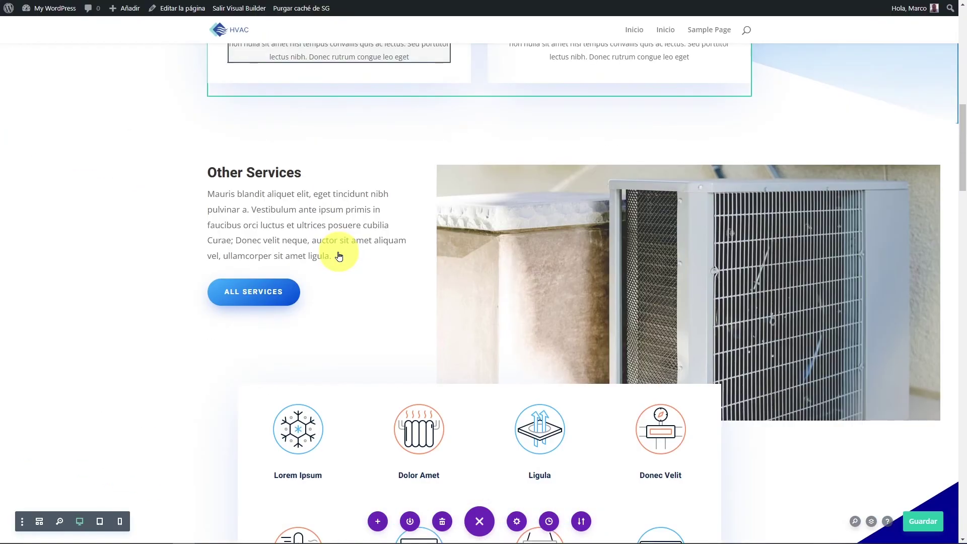
{"action": "scroll", "coordinate": [378, 255], "scroll_direction": "up", "scroll_amount": 7}
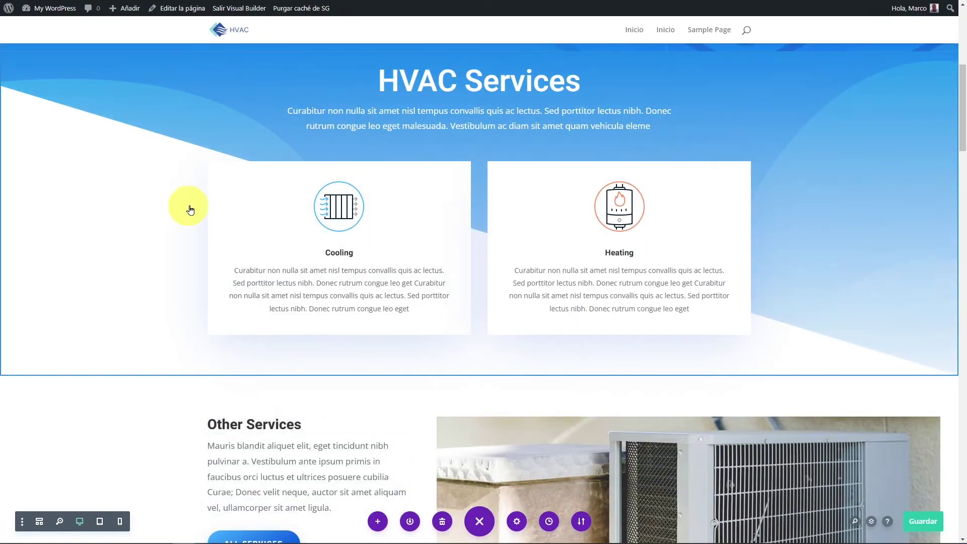
{"action": "mouse_move", "coordinate": [319, 163]}
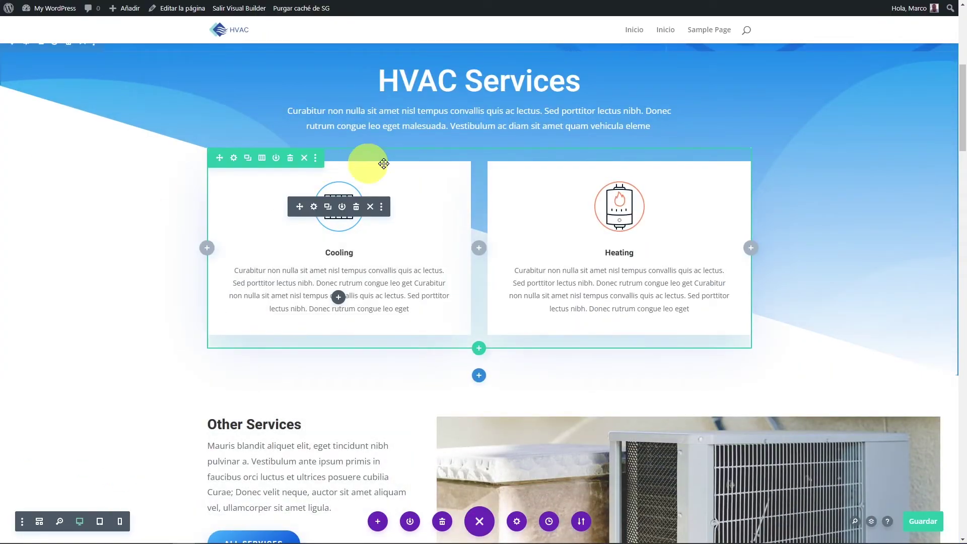
{"action": "scroll", "coordinate": [76, 166], "scroll_direction": "up", "scroll_amount": 3}
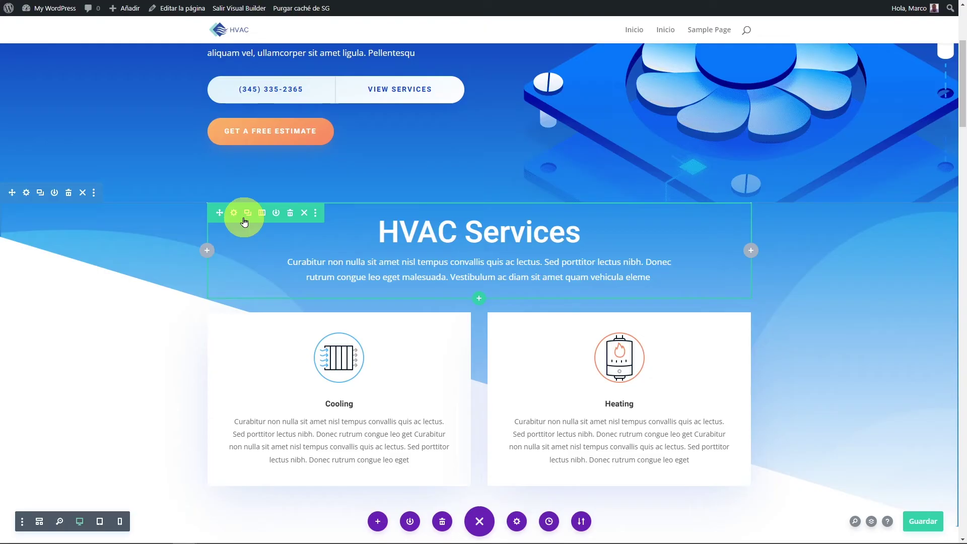
{"action": "left_click", "coordinate": [320, 390]}
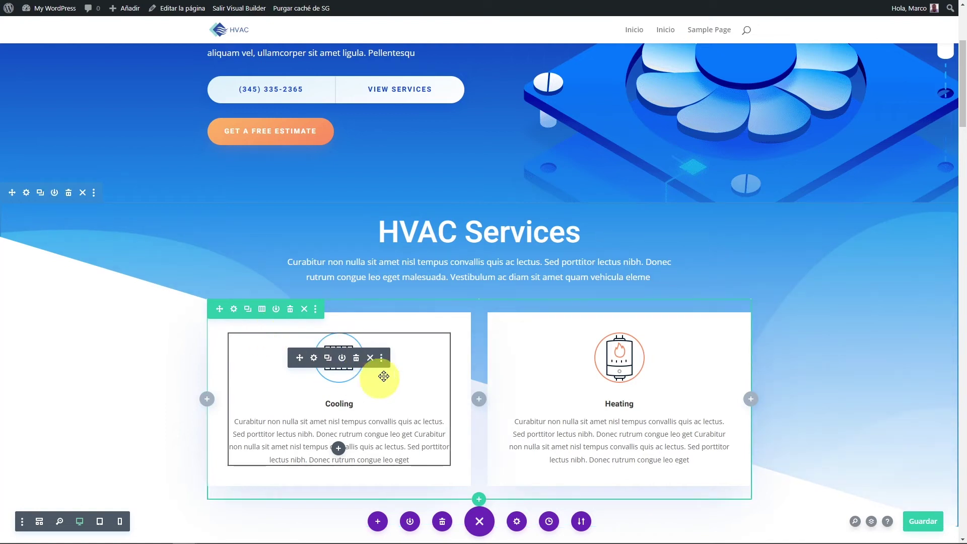
- Open the settings of the hero section's Air & Heating text module and enlarge the settings window clear of the text
{"action": "scroll", "coordinate": [384, 319], "scroll_direction": "up", "scroll_amount": 4}
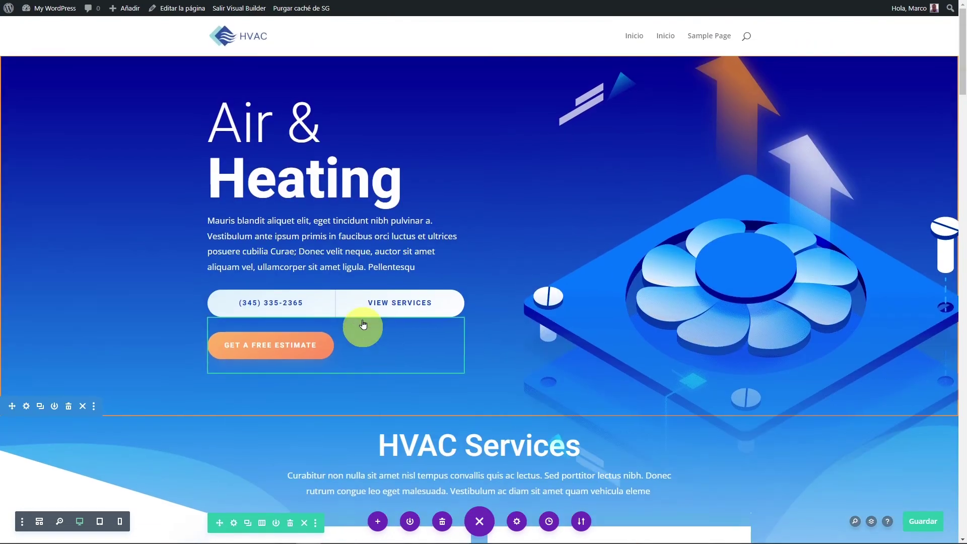
{"action": "left_click", "coordinate": [280, 140]}
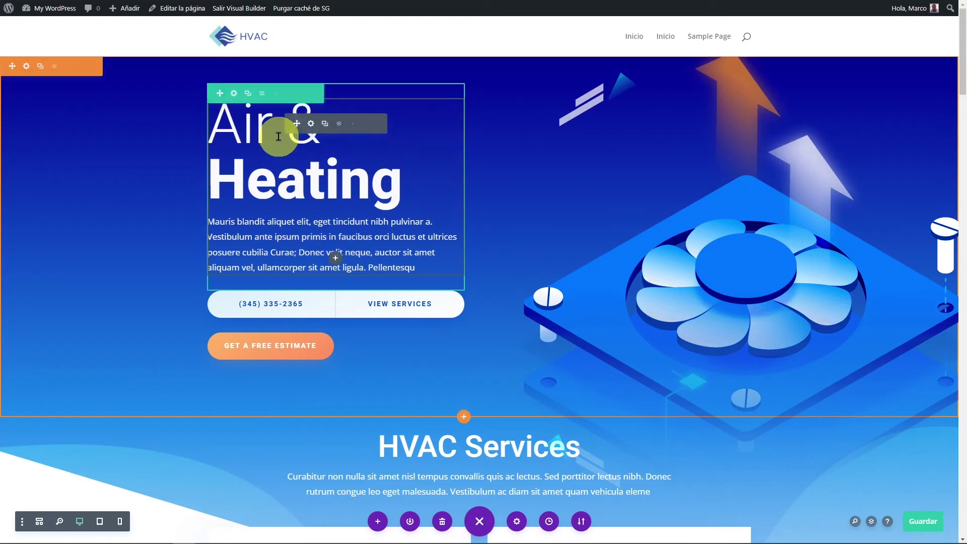
{"action": "left_click", "coordinate": [312, 123]}
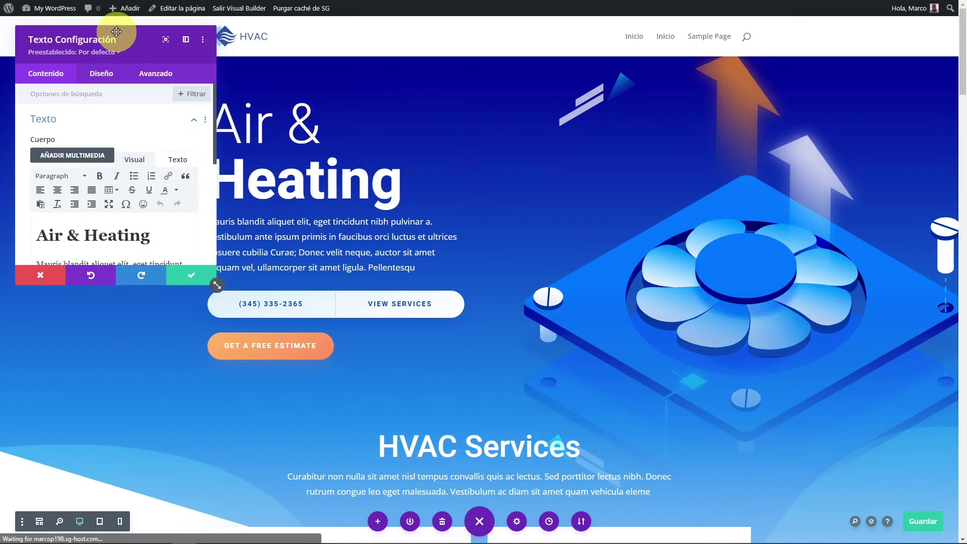
{"action": "left_click_drag", "start_coordinate": [117, 32], "coordinate": [732, 104]}
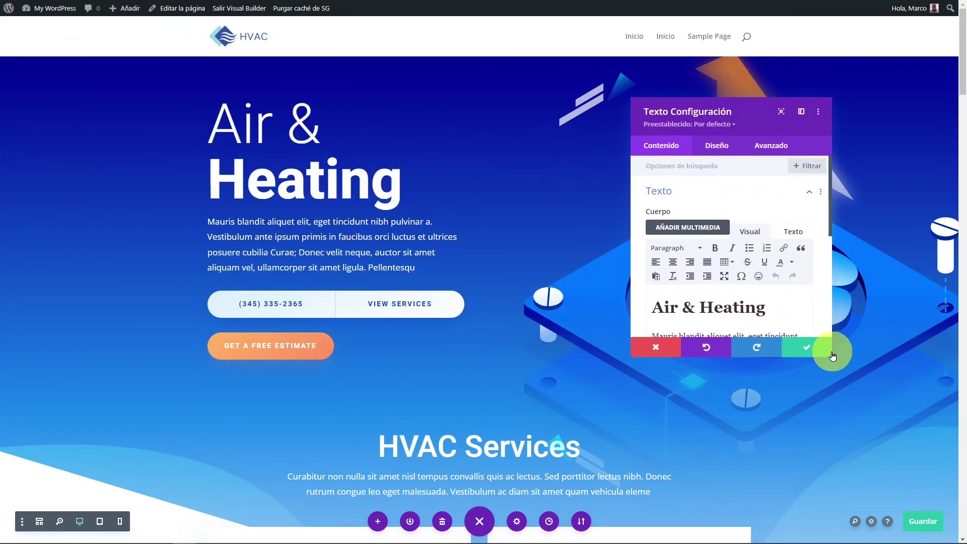
{"action": "left_click_drag", "start_coordinate": [832, 358], "coordinate": [902, 491]}
- Dock the text settings beside the page at a narrower width, view the design options, and return them to a floating window
{"action": "left_click_drag", "start_coordinate": [796, 123], "coordinate": [736, 118]}
{"action": "left_click", "coordinate": [790, 108]}
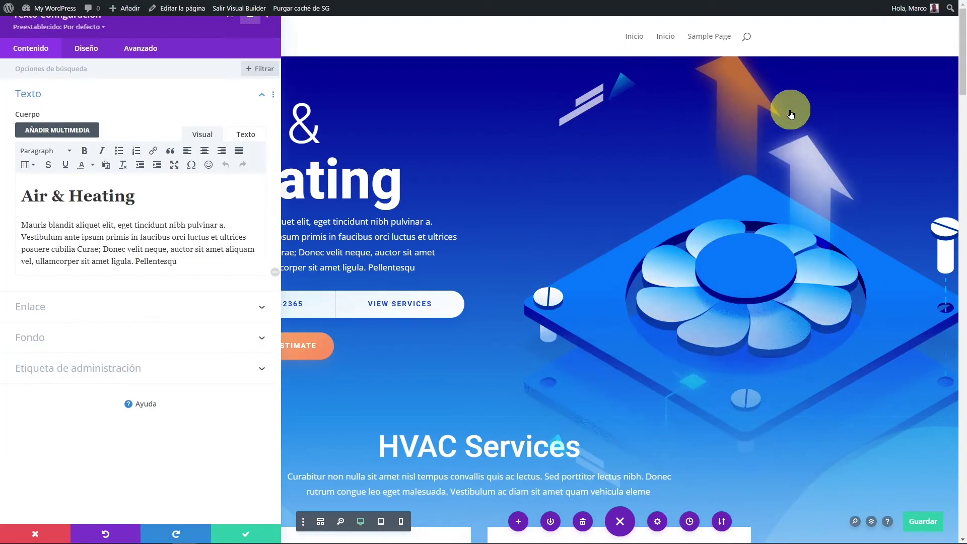
{"action": "left_click_drag", "start_coordinate": [280, 272], "coordinate": [202, 272]}
{"action": "left_click", "coordinate": [87, 49]}
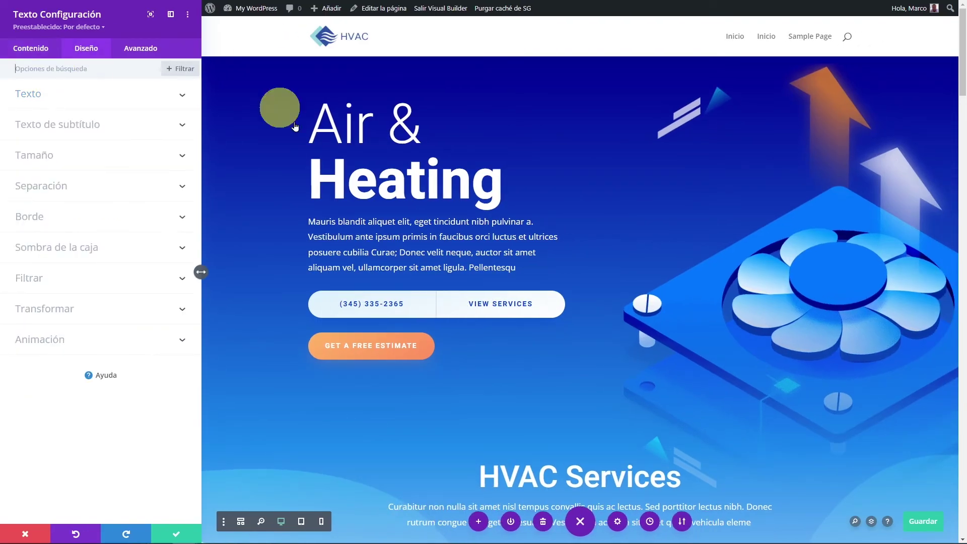
{"action": "left_click", "coordinate": [171, 18]}
{"action": "left_click_drag", "start_coordinate": [626, 86], "coordinate": [794, 81]}
- Look over the page with the floating text settings open, and place the window beside the Air & Heating text
{"action": "scroll", "coordinate": [542, 207], "scroll_direction": "down", "scroll_amount": 10}
{"action": "scroll", "coordinate": [686, 297], "scroll_direction": "up", "scroll_amount": 2}
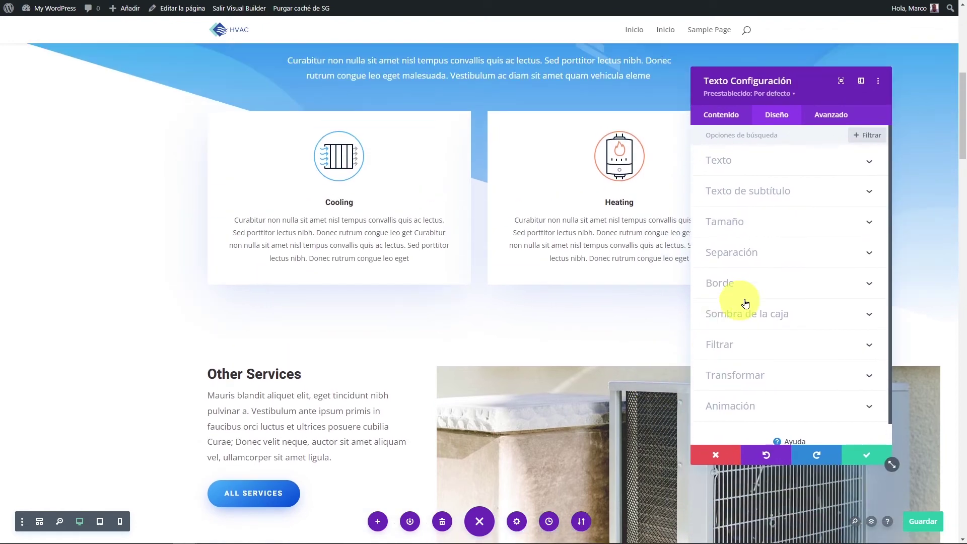
{"action": "left_click_drag", "start_coordinate": [781, 87], "coordinate": [756, 131]}
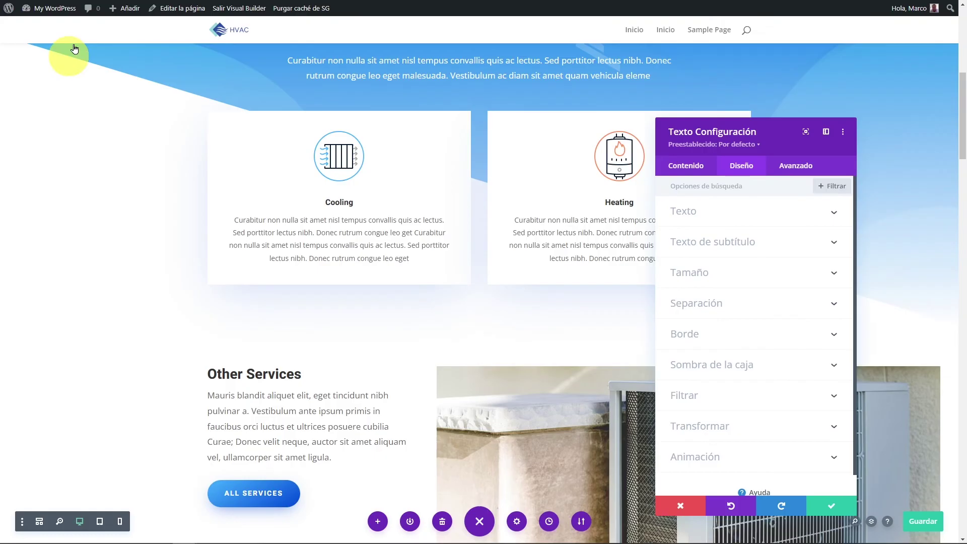
{"action": "scroll", "coordinate": [509, 382], "scroll_direction": "up", "scroll_amount": 8}
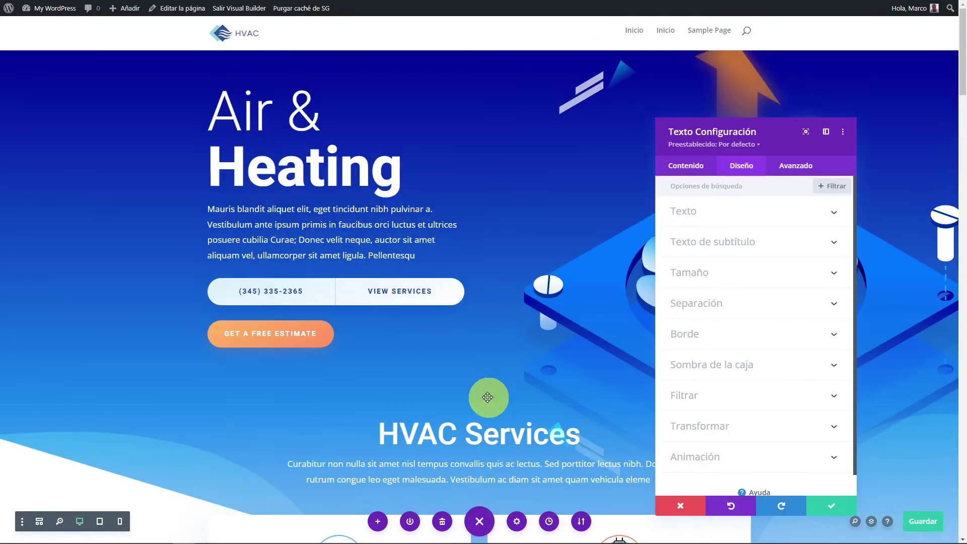
{"action": "left_click_drag", "start_coordinate": [731, 130], "coordinate": [616, 96]}
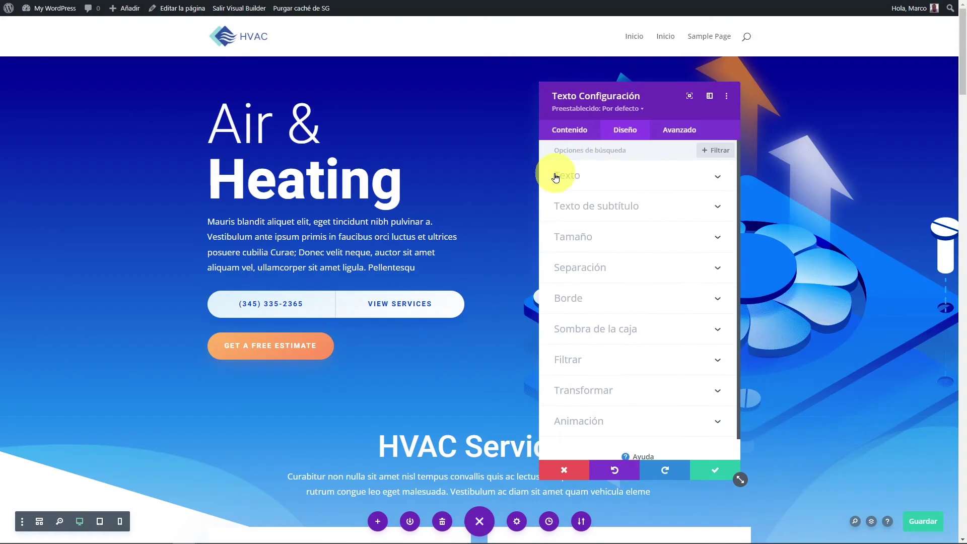
- Review the content, design and advanced options of the Air & Heating text module, and close its settings without changes
{"action": "left_click", "coordinate": [576, 133]}
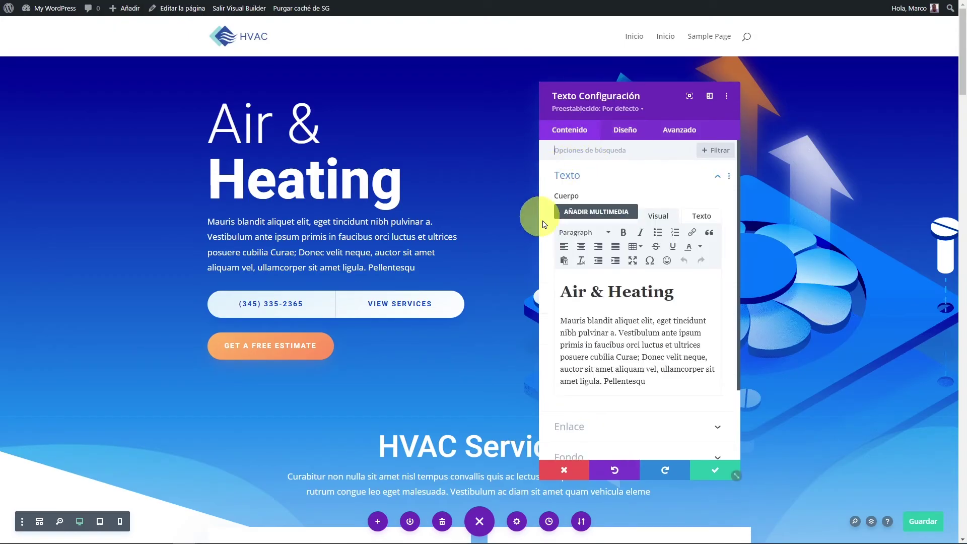
{"action": "left_click", "coordinate": [620, 130]}
{"action": "left_click", "coordinate": [677, 132]}
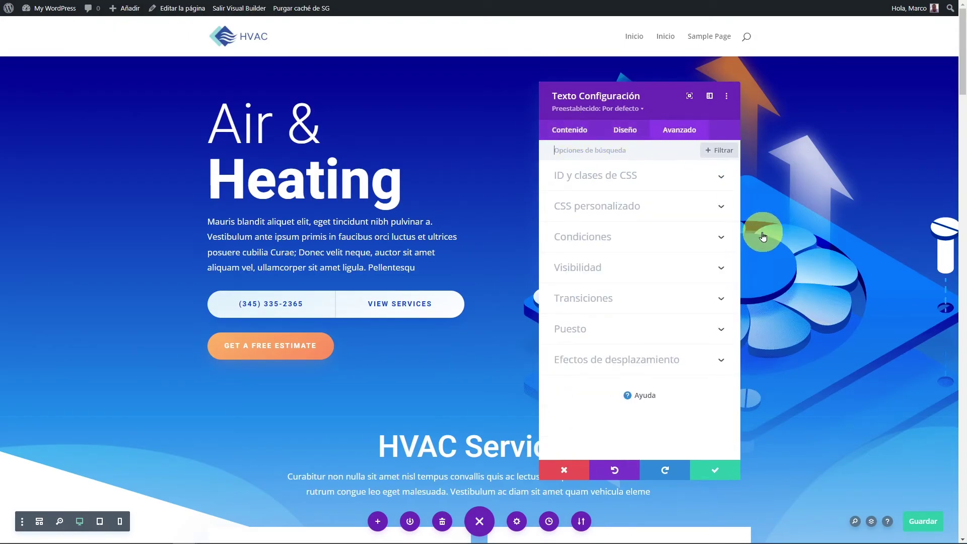
{"action": "left_click", "coordinate": [578, 138]}
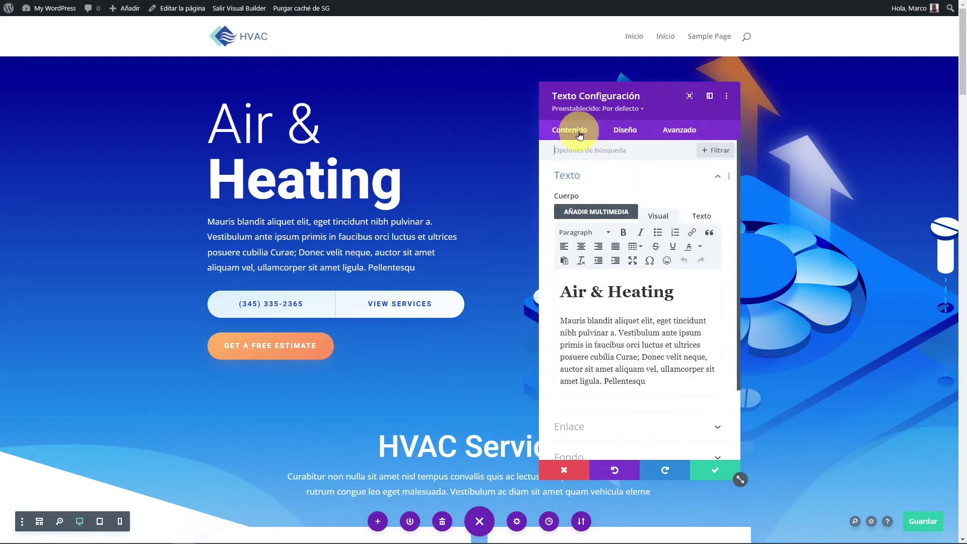
{"action": "left_click", "coordinate": [687, 136]}
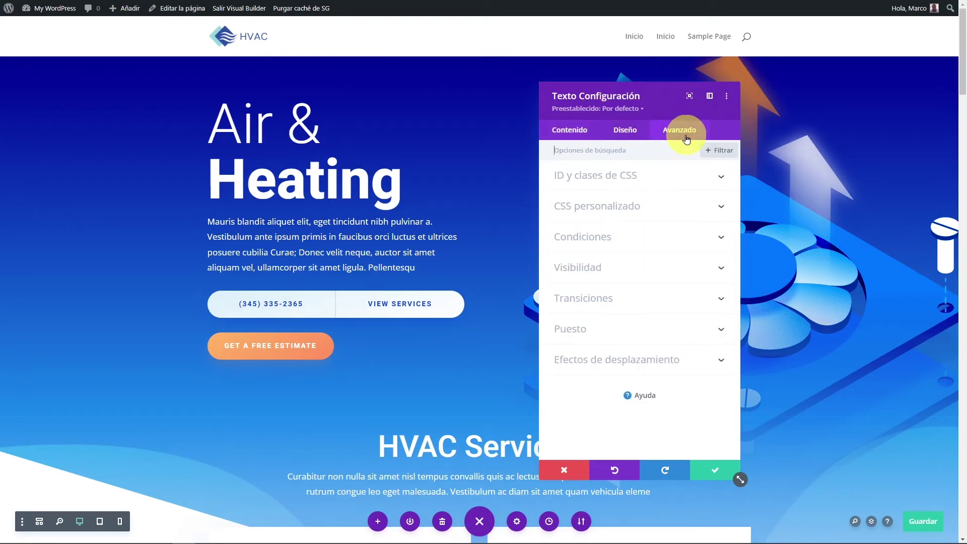
{"action": "left_click", "coordinate": [582, 135]}
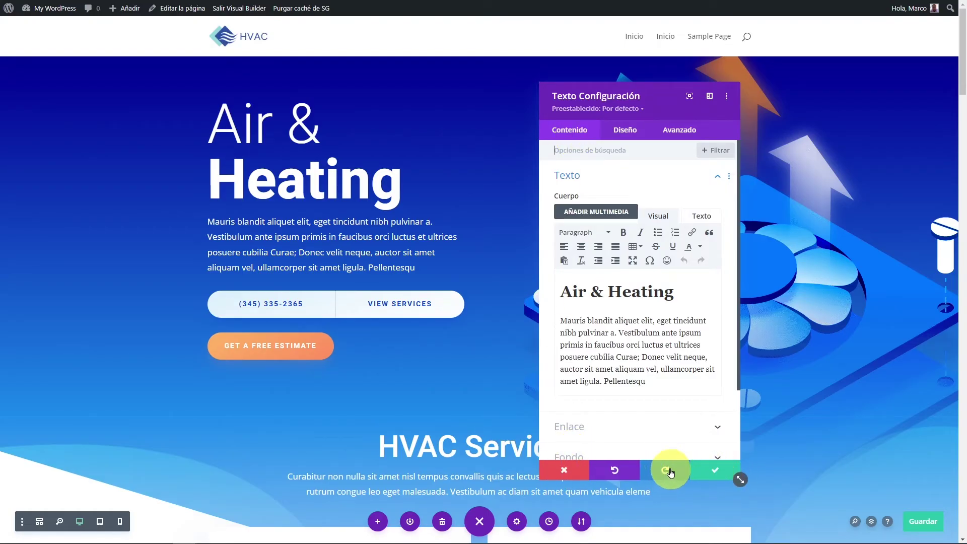
{"action": "left_click", "coordinate": [564, 473]}
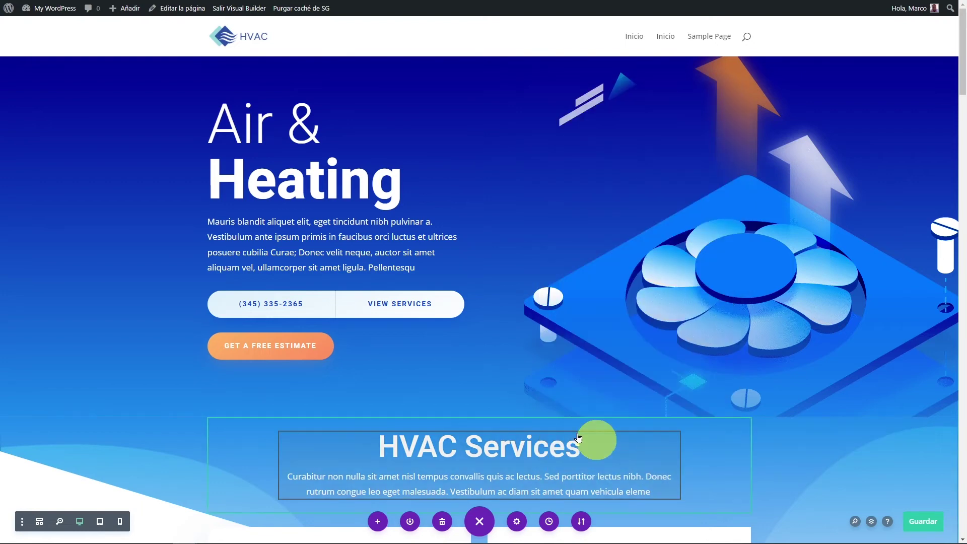
- Inspect the content settings of the Other Services image module and close them without changes
{"action": "scroll", "coordinate": [367, 334], "scroll_direction": "down", "scroll_amount": 10}
{"action": "scroll", "coordinate": [611, 409], "scroll_direction": "down", "scroll_amount": 5}
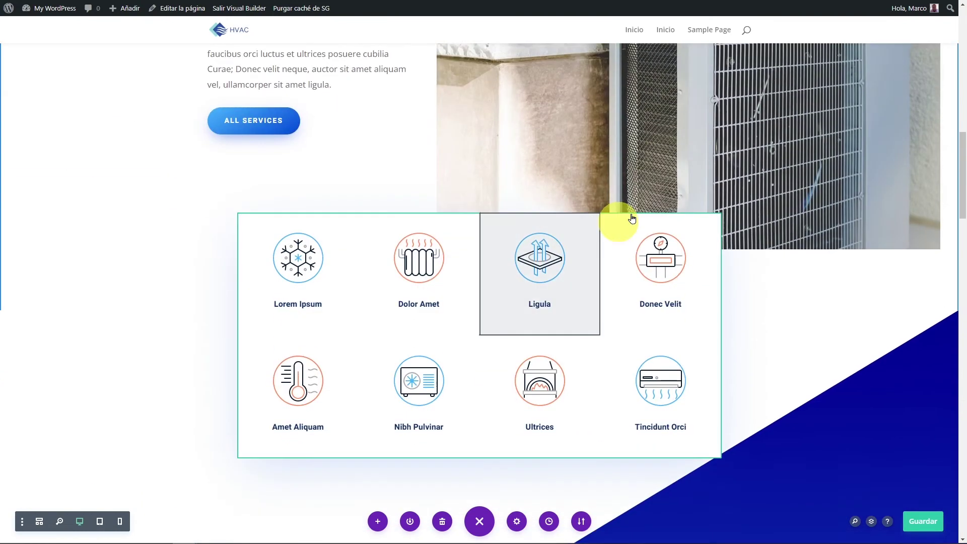
{"action": "scroll", "coordinate": [572, 255], "scroll_direction": "up", "scroll_amount": 4}
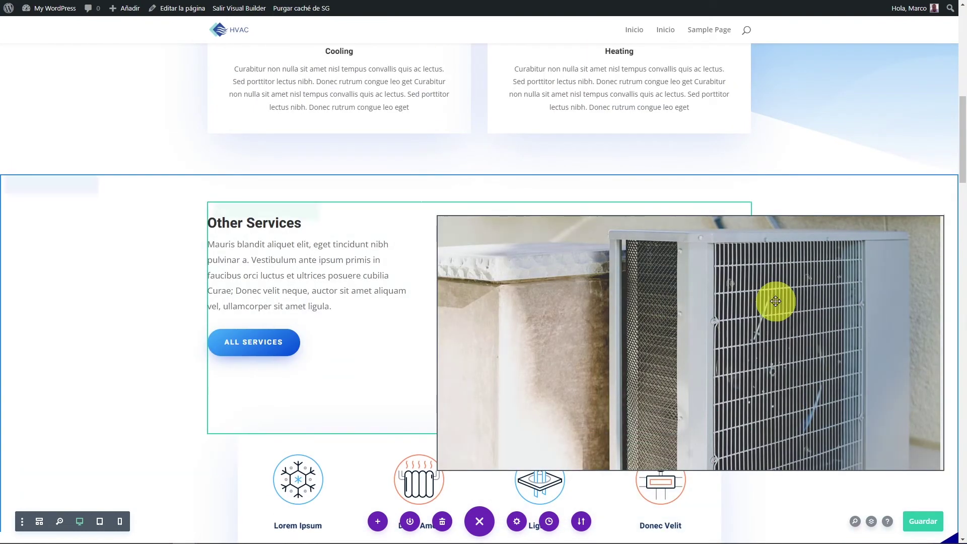
{"action": "mouse_move", "coordinate": [771, 303]}
{"action": "left_click", "coordinate": [665, 241]}
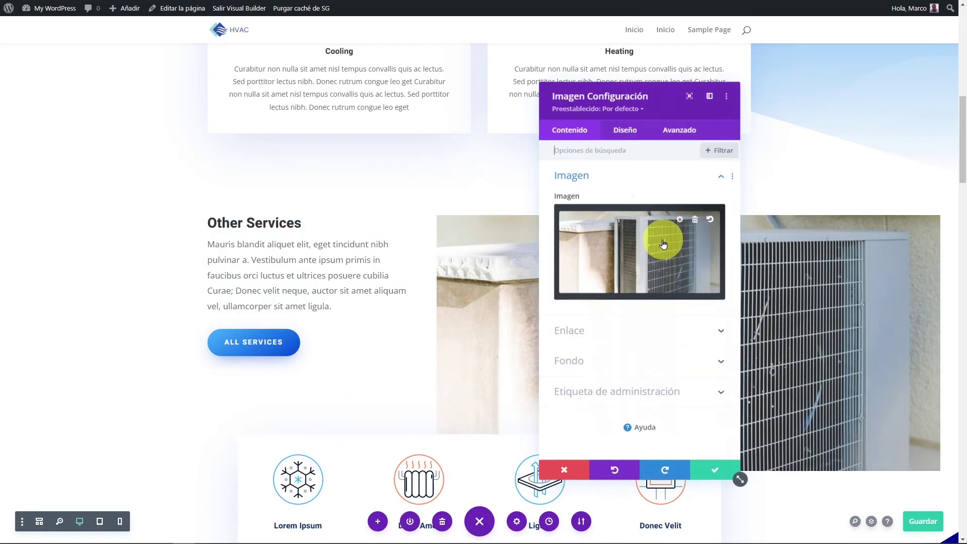
{"action": "mouse_move", "coordinate": [672, 248]}
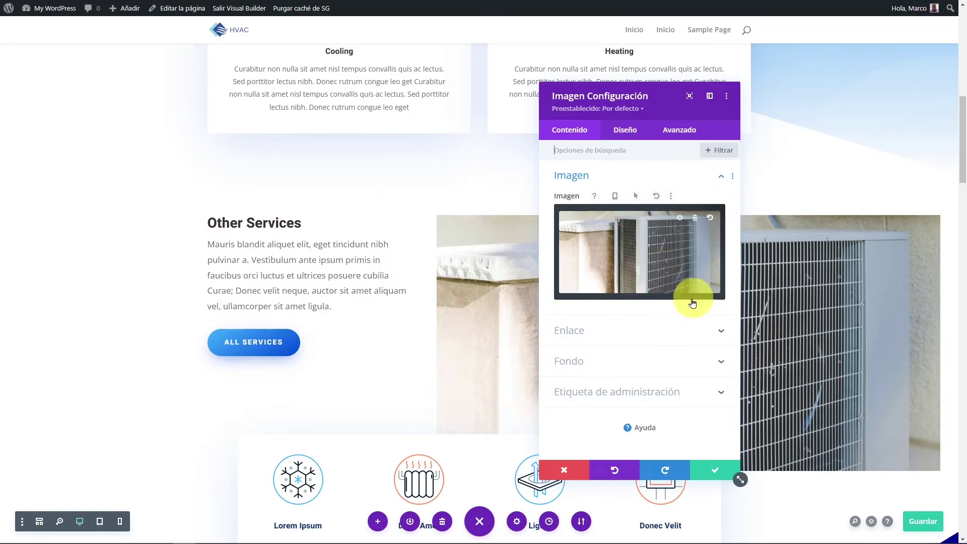
{"action": "left_click", "coordinate": [565, 470]}
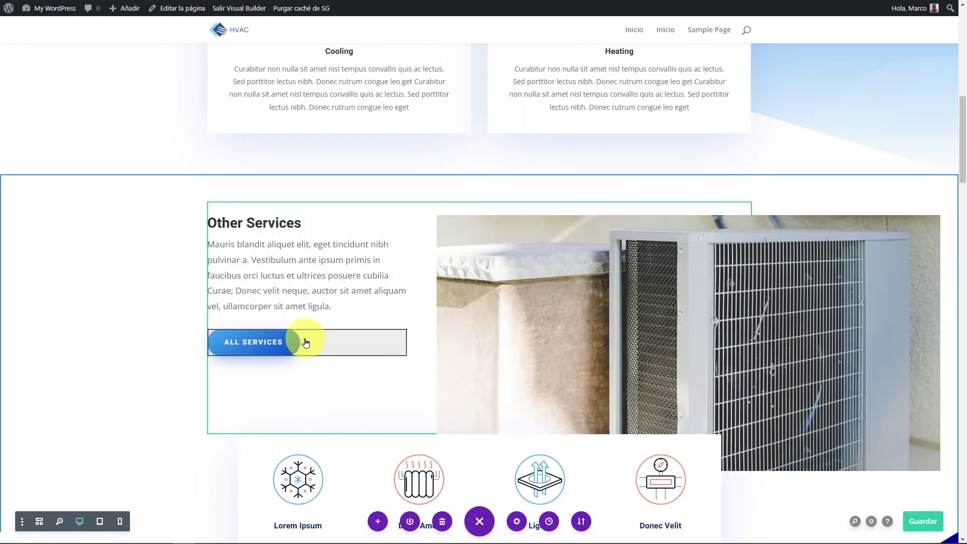
- Change the text of the Other Services section's button to "Ver Servicios"
{"action": "mouse_move", "coordinate": [305, 343]}
{"action": "left_click", "coordinate": [282, 335]}
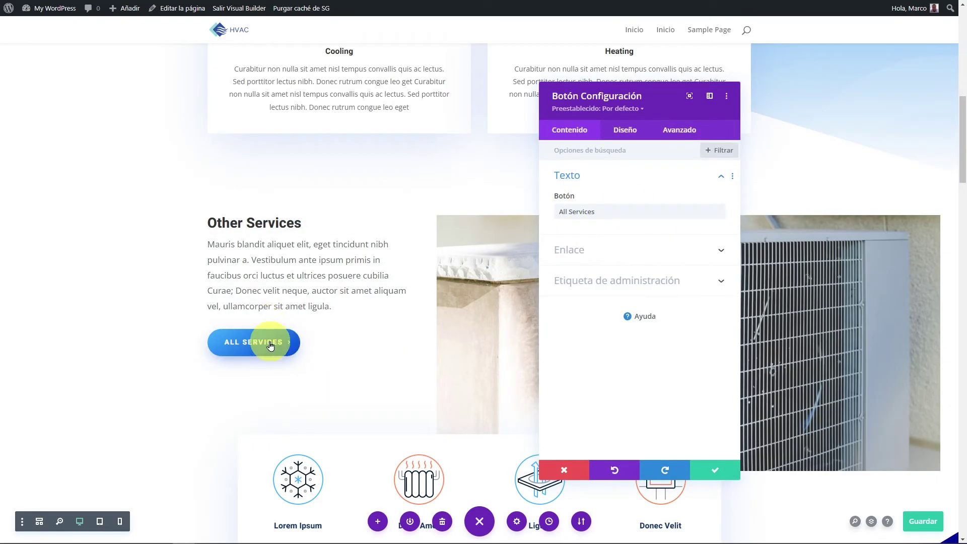
{"action": "left_click_drag", "start_coordinate": [607, 212], "coordinate": [555, 212]}
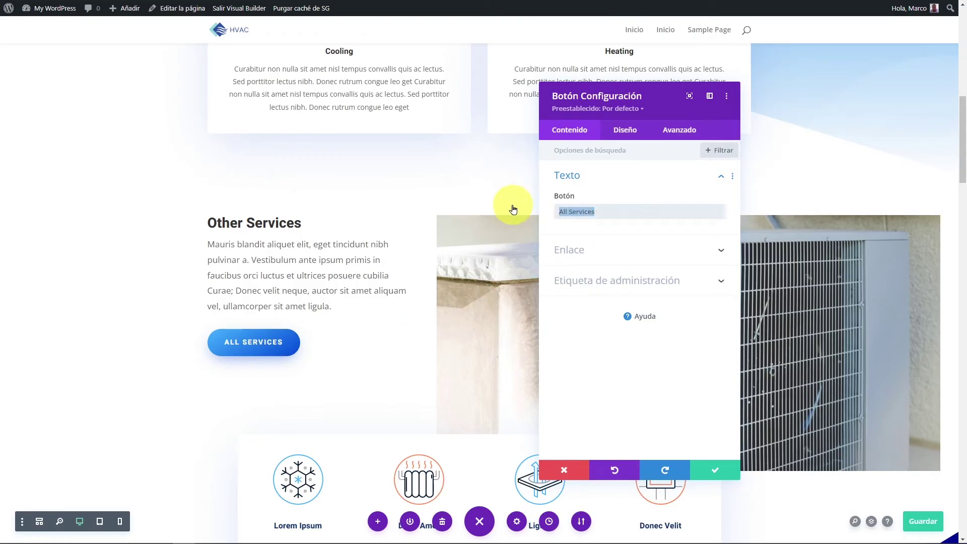
{"action": "type", "text": "Ver"}
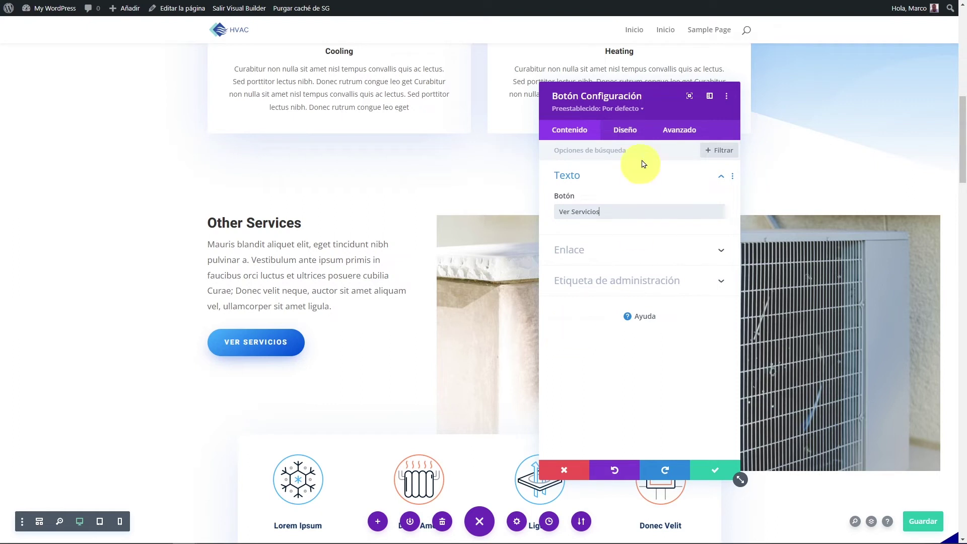
- Try the right and centre alignments for the Ver Servicios button and set it back to left
{"action": "left_click", "coordinate": [625, 130]}
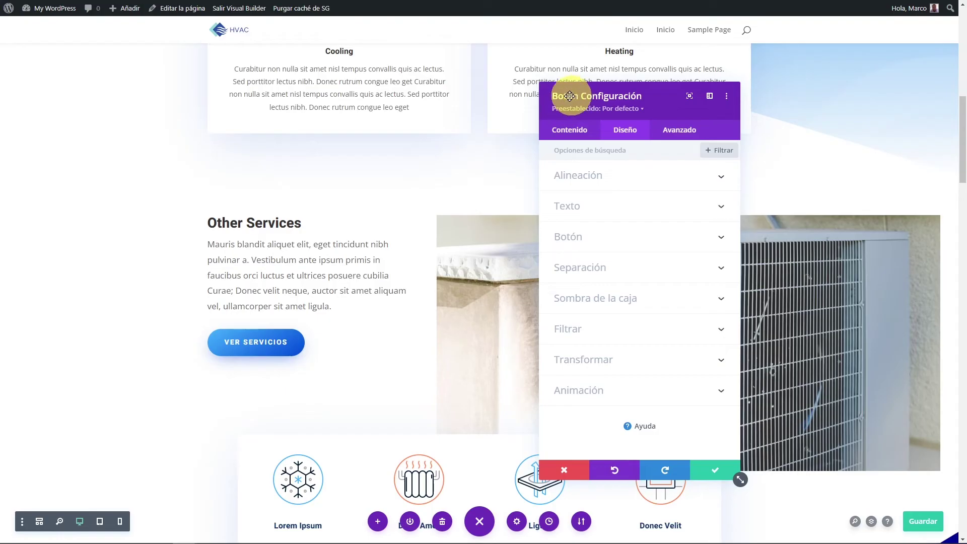
{"action": "left_click", "coordinate": [641, 178]}
{"action": "left_click", "coordinate": [642, 210]}
{"action": "left_click", "coordinate": [694, 212]}
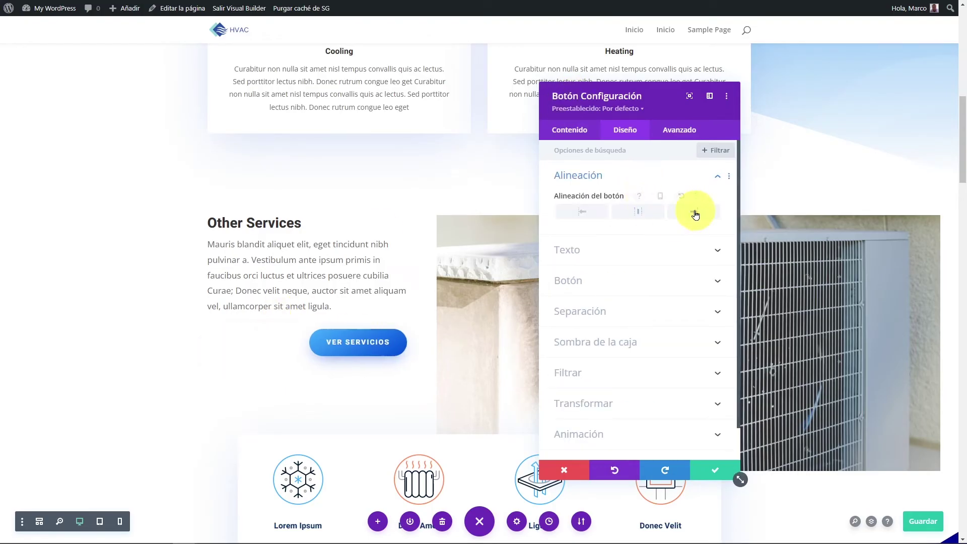
{"action": "left_click", "coordinate": [595, 212]}
{"action": "left_click", "coordinate": [641, 212]}
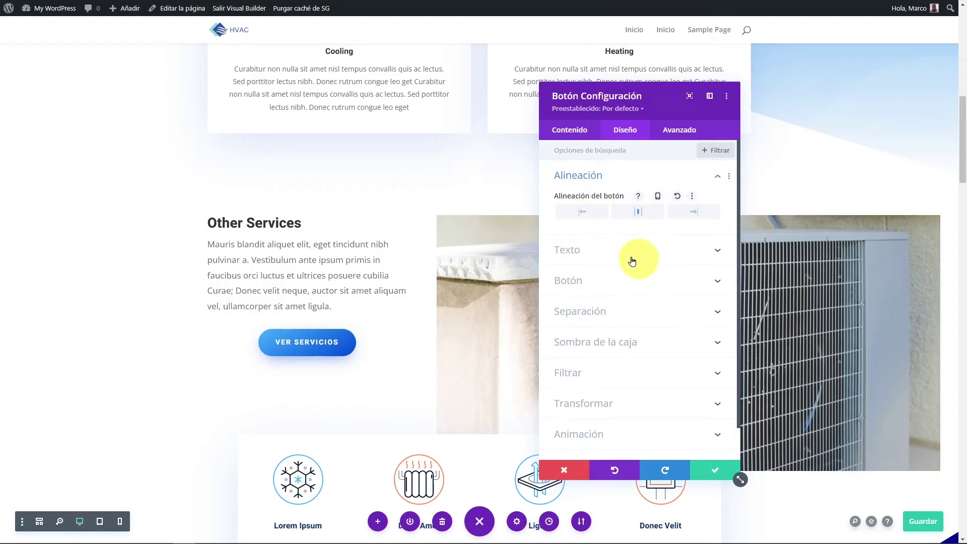
{"action": "left_click", "coordinate": [574, 219]}
- Try the Claro text color for the button and set it back to Oscuro
{"action": "left_click", "coordinate": [723, 250]}
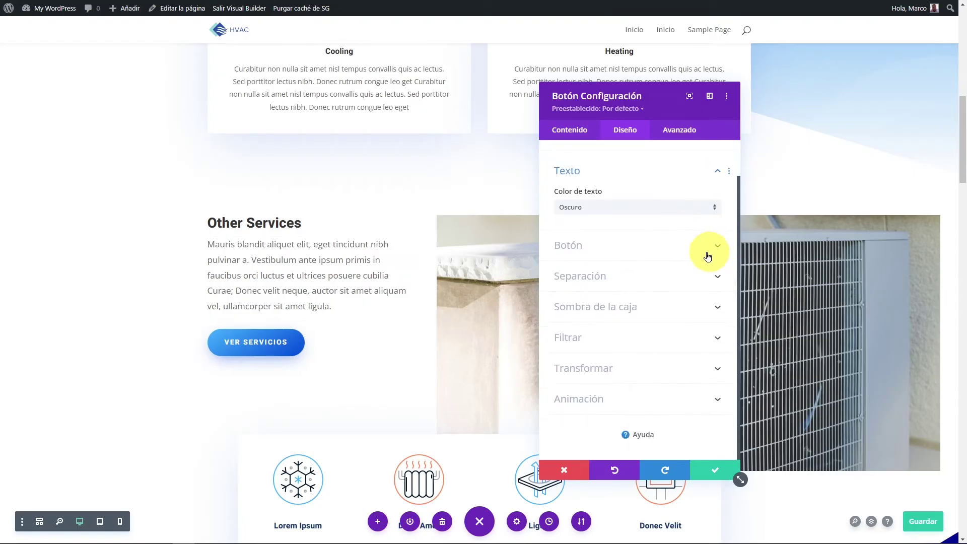
{"action": "left_click", "coordinate": [594, 206]}
{"action": "left_click", "coordinate": [595, 218]}
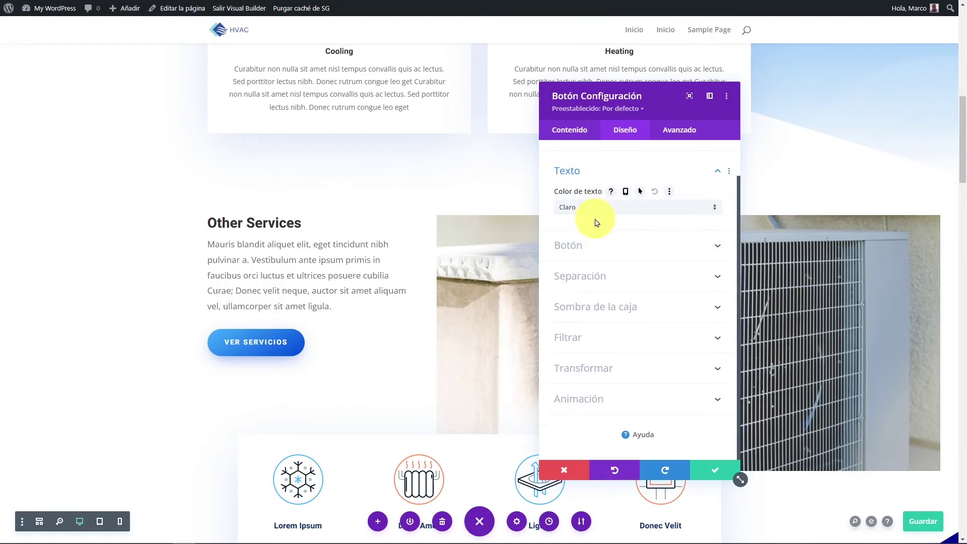
{"action": "left_click", "coordinate": [586, 206]}
{"action": "left_click", "coordinate": [569, 228]}
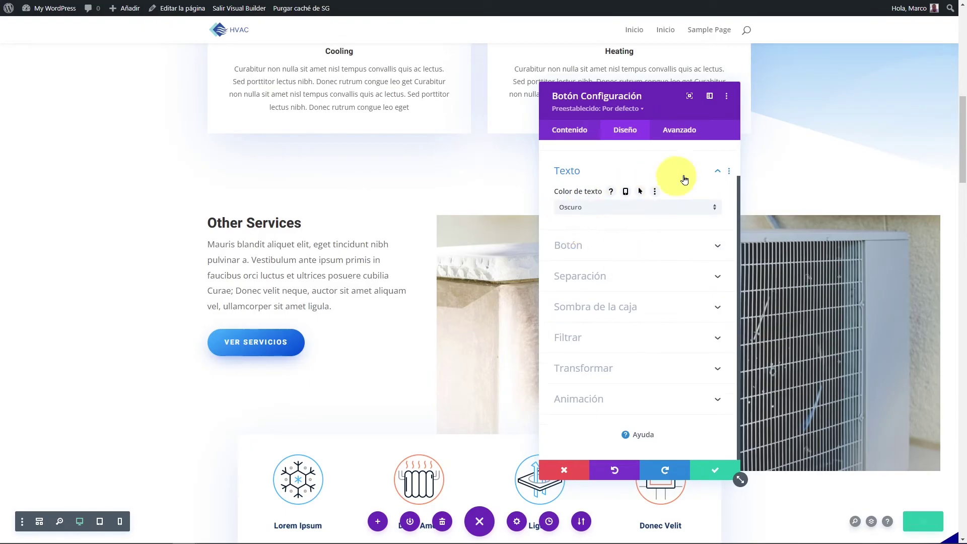
{"action": "left_click", "coordinate": [707, 174]}
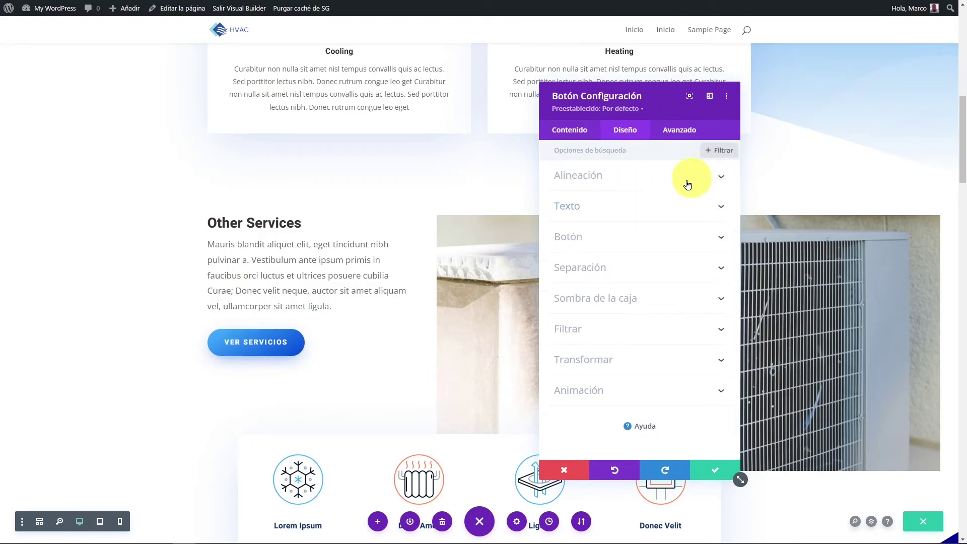
- Set the end stop of the button's background gradient to red #e02b20 and save the button settings
{"action": "left_click", "coordinate": [715, 238]}
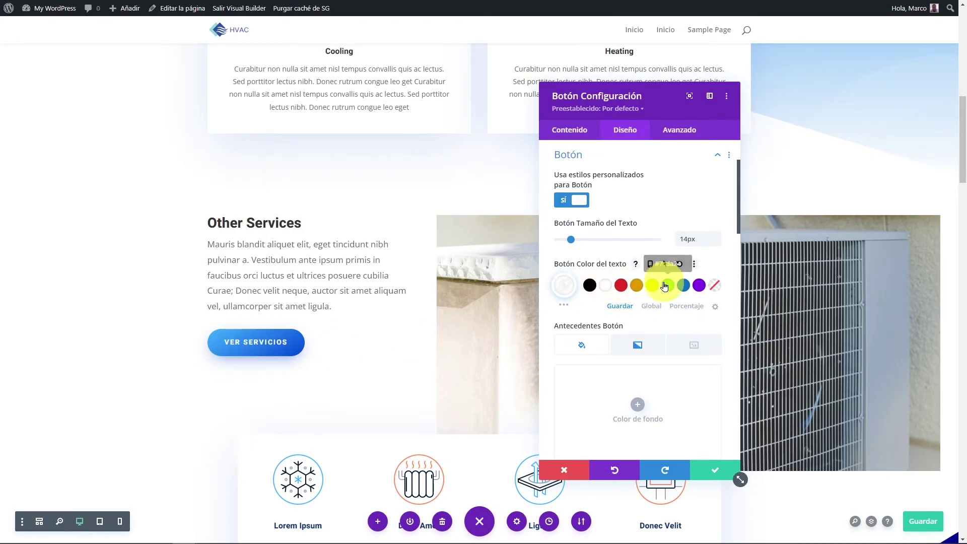
{"action": "scroll", "coordinate": [630, 353], "scroll_direction": "down", "scroll_amount": 3}
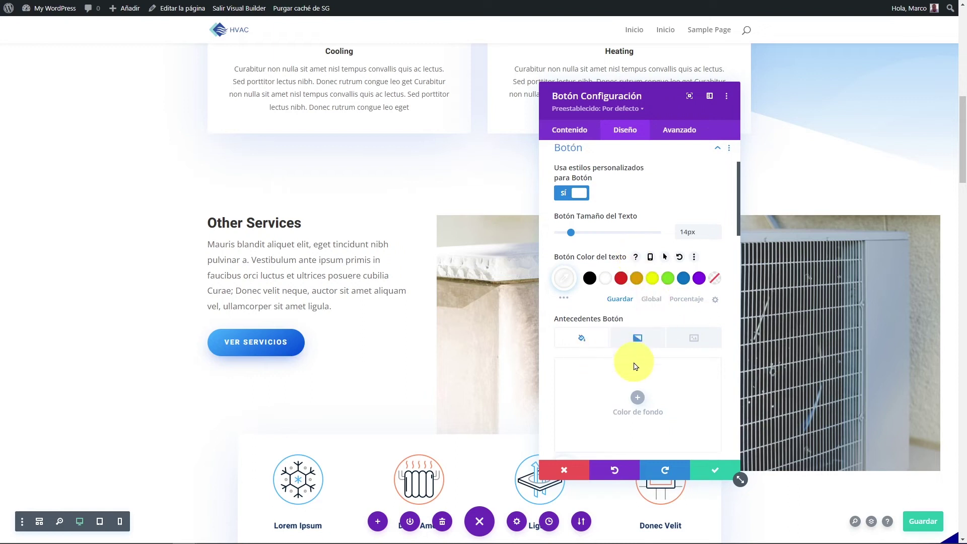
{"action": "left_click", "coordinate": [632, 244]}
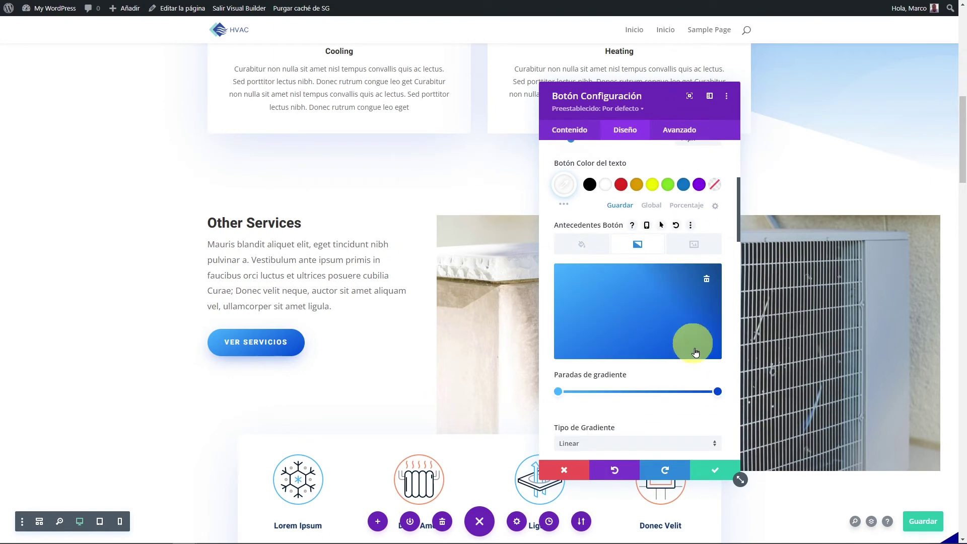
{"action": "mouse_move", "coordinate": [718, 392]}
{"action": "left_mouse_down"}
{"action": "mouse_move", "coordinate": [611, 391]}
{"action": "mouse_move", "coordinate": [718, 392]}
{"action": "left_mouse_up"}
{"action": "left_click", "coordinate": [718, 392]}
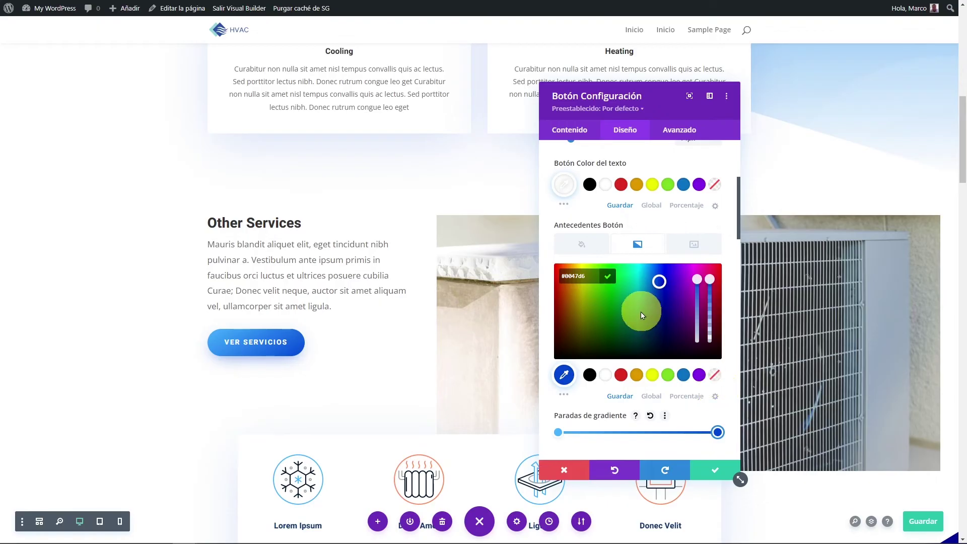
{"action": "left_click", "coordinate": [621, 375]}
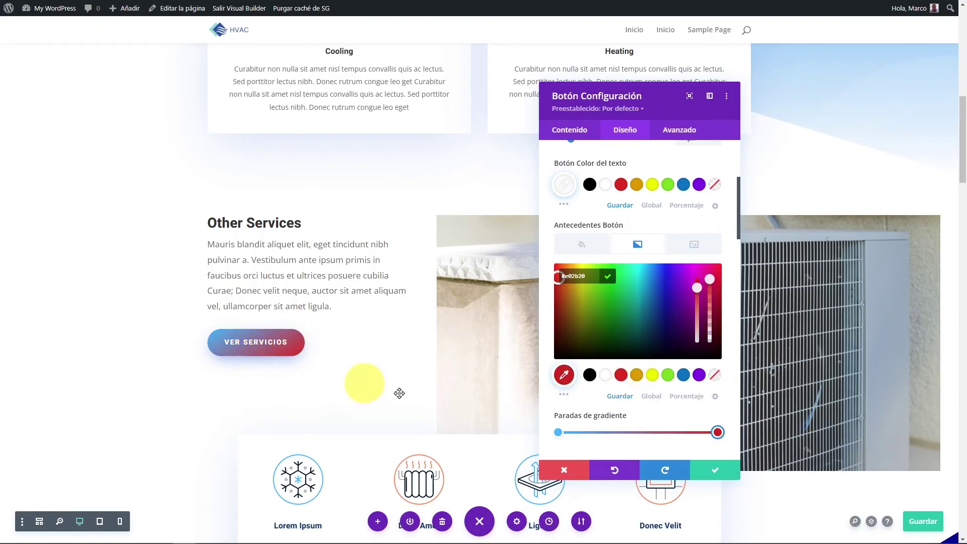
{"action": "left_click", "coordinate": [707, 464]}
{"action": "left_click", "coordinate": [713, 468]}
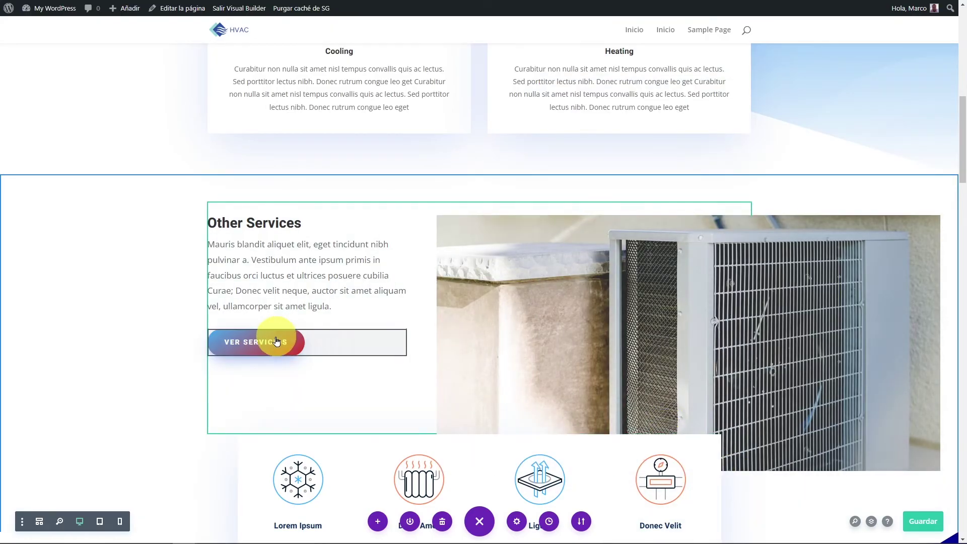
- Review the Ver Servicios button's font, icon, text shadow and spacing design options
{"action": "mouse_move", "coordinate": [346, 338]}
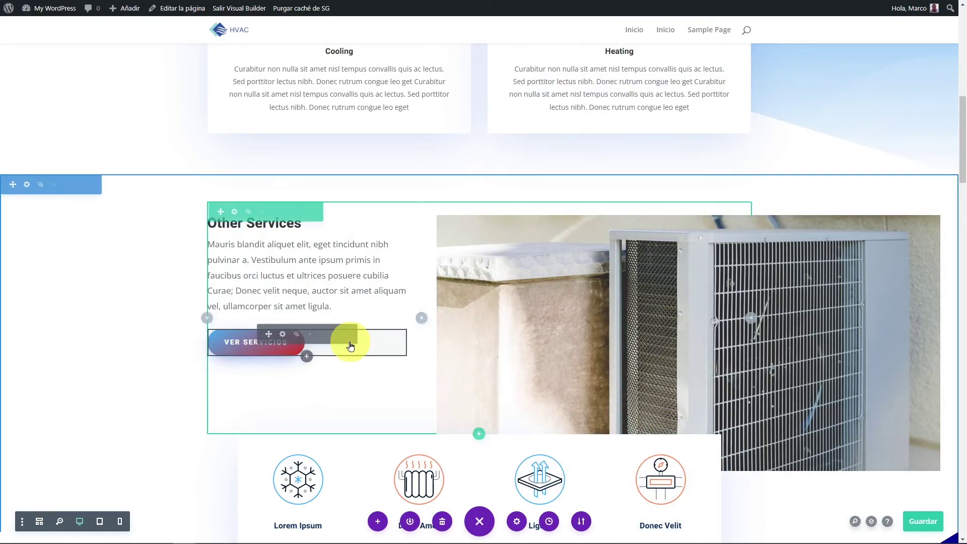
{"action": "left_click", "coordinate": [284, 334]}
{"action": "left_click", "coordinate": [625, 129]}
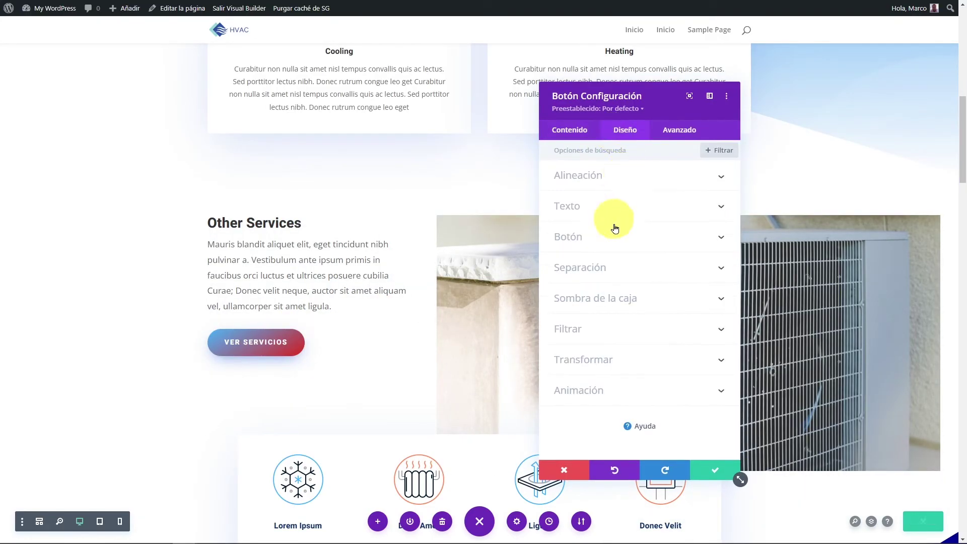
{"action": "left_click", "coordinate": [652, 243]}
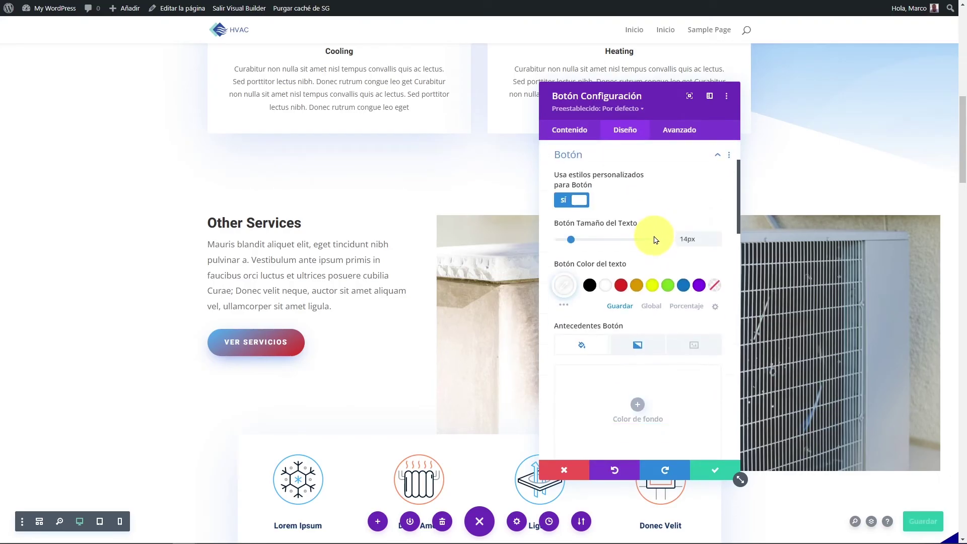
{"action": "scroll", "coordinate": [660, 302], "scroll_direction": "down", "scroll_amount": 6}
{"action": "scroll", "coordinate": [654, 319], "scroll_direction": "down", "scroll_amount": 8}
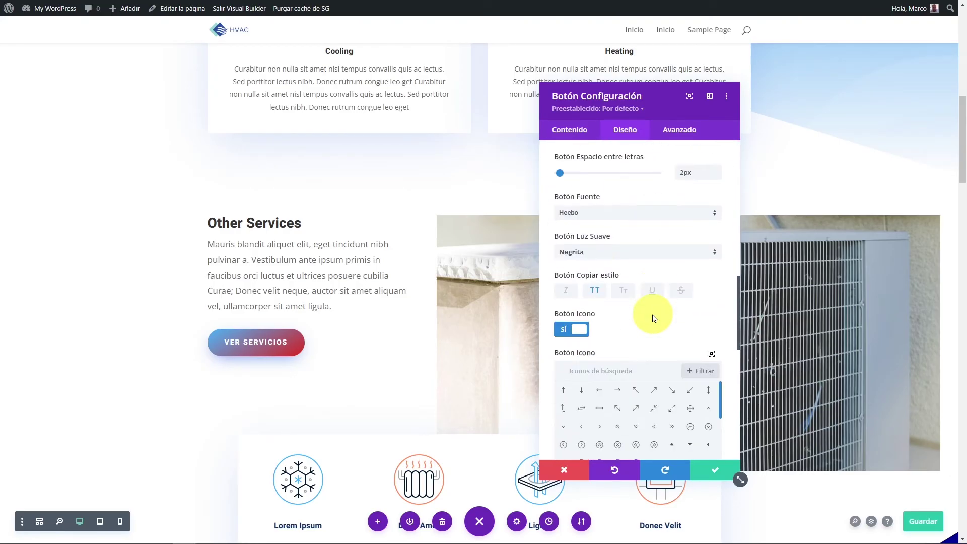
{"action": "scroll", "coordinate": [637, 240], "scroll_direction": "down", "scroll_amount": 5}
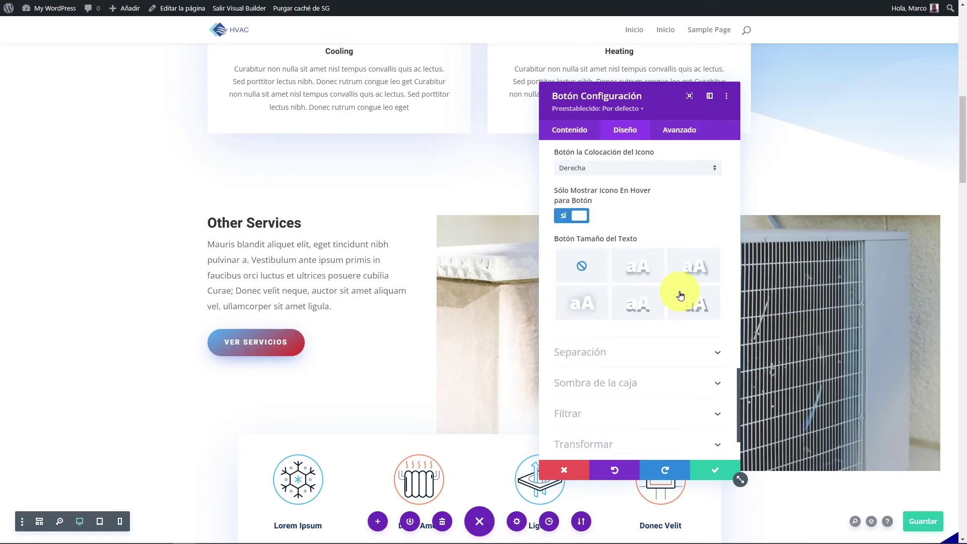
{"action": "left_click", "coordinate": [712, 278]}
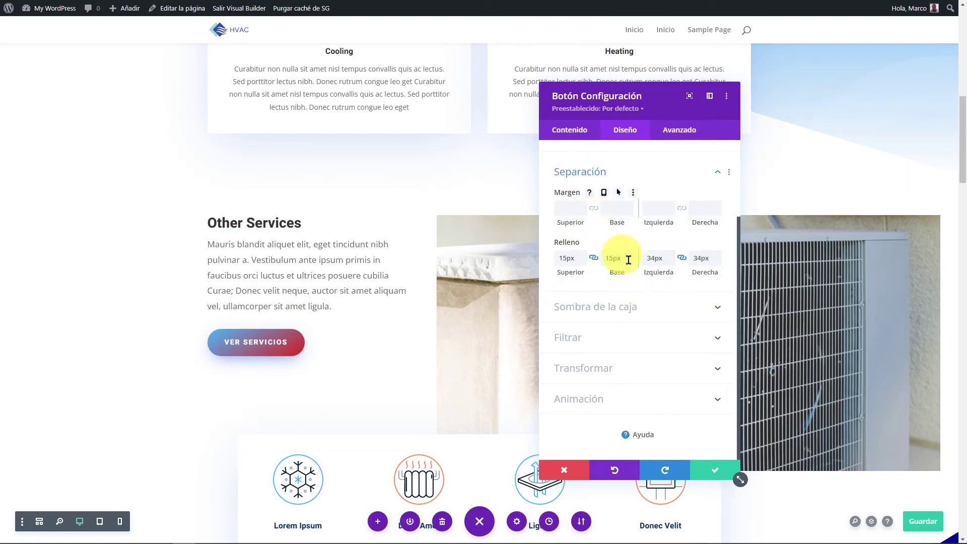
- Apply the soft box shadow preset offset to the lower right of the button, and color the shadow black
{"action": "left_click", "coordinate": [715, 308]}
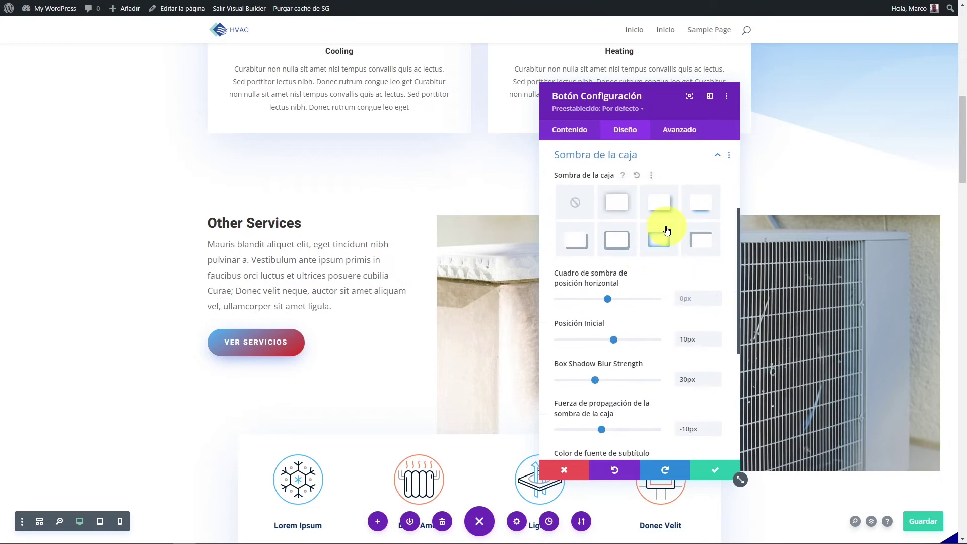
{"action": "left_click", "coordinate": [658, 206]}
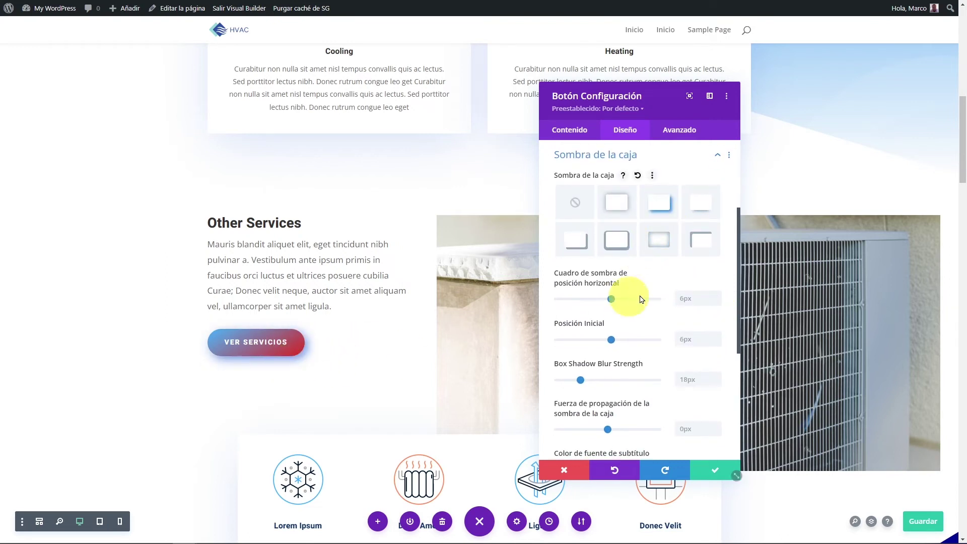
{"action": "scroll", "coordinate": [670, 212], "scroll_direction": "down", "scroll_amount": 3}
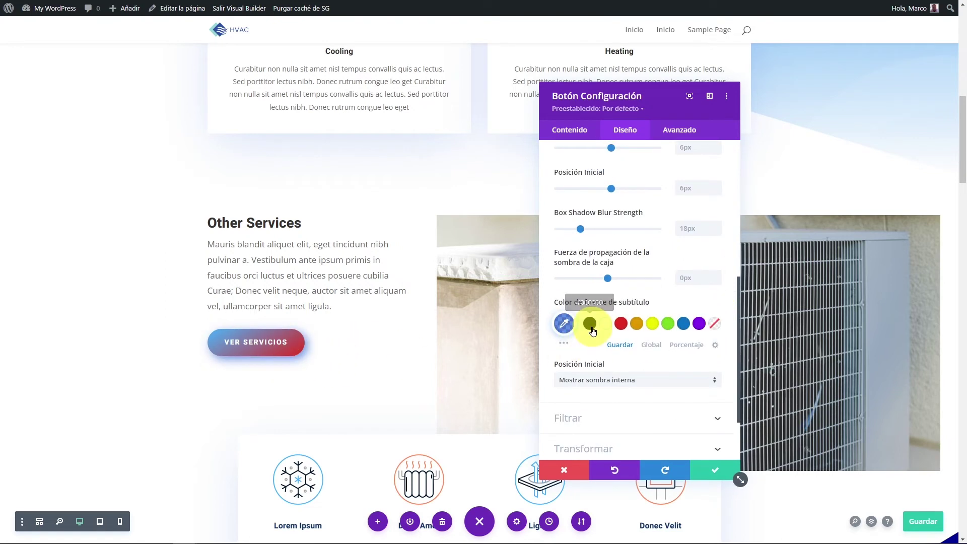
{"action": "left_click", "coordinate": [589, 323]}
- Set the box shadow's horizontal position to 3px, blur strength to 10px and spread strength to -4px
{"action": "scroll", "coordinate": [650, 300], "scroll_direction": "up", "scroll_amount": 3}
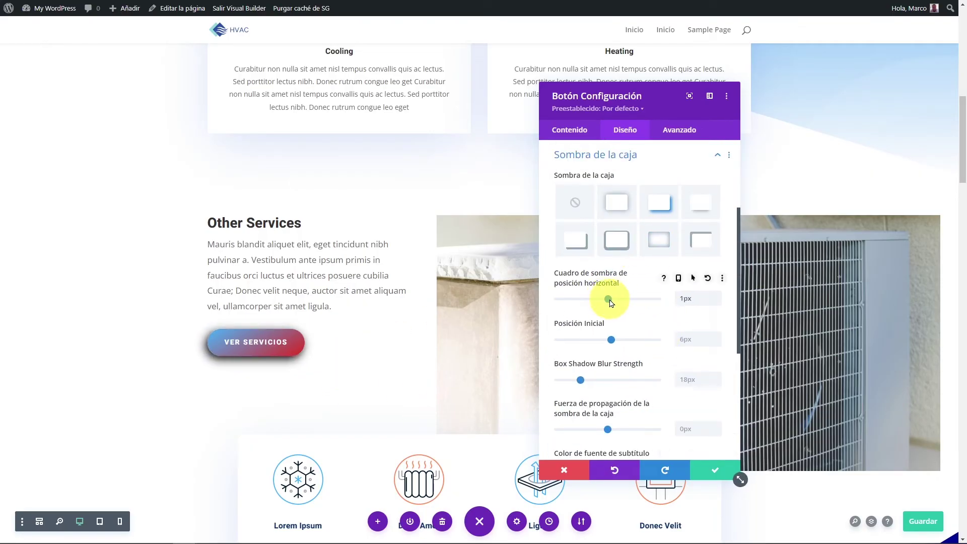
{"action": "left_click_drag", "start_coordinate": [610, 302], "coordinate": [611, 301]}
{"action": "left_click_drag", "start_coordinate": [611, 340], "coordinate": [611, 345]}
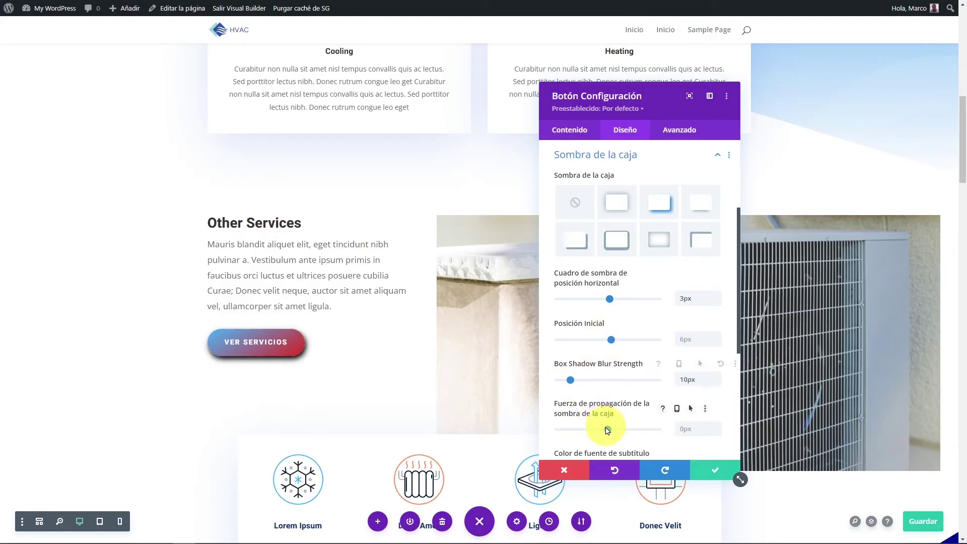
{"action": "left_click_drag", "start_coordinate": [608, 430], "coordinate": [595, 431]}
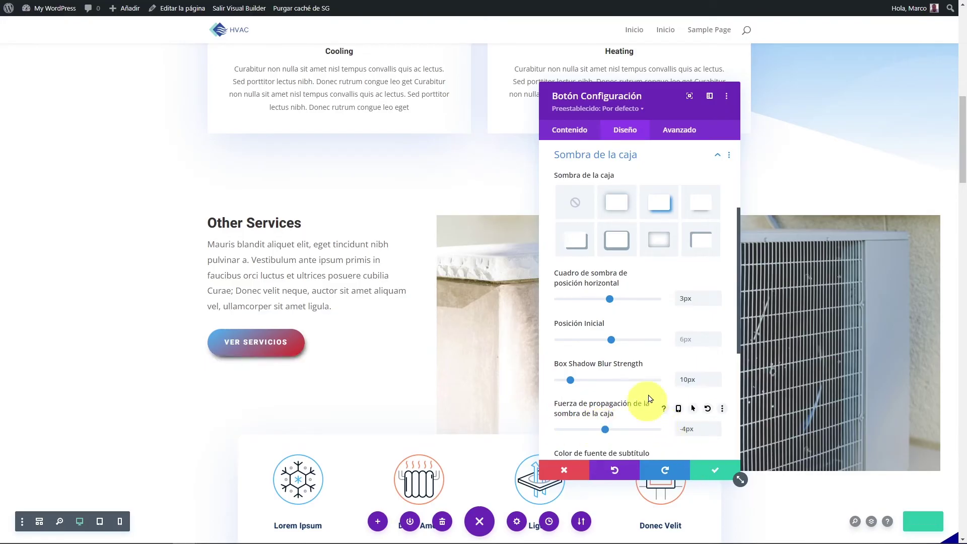
- Change the button's box shadow color to a grey tone and save the button settings
{"action": "scroll", "coordinate": [639, 367], "scroll_direction": "down", "scroll_amount": 5}
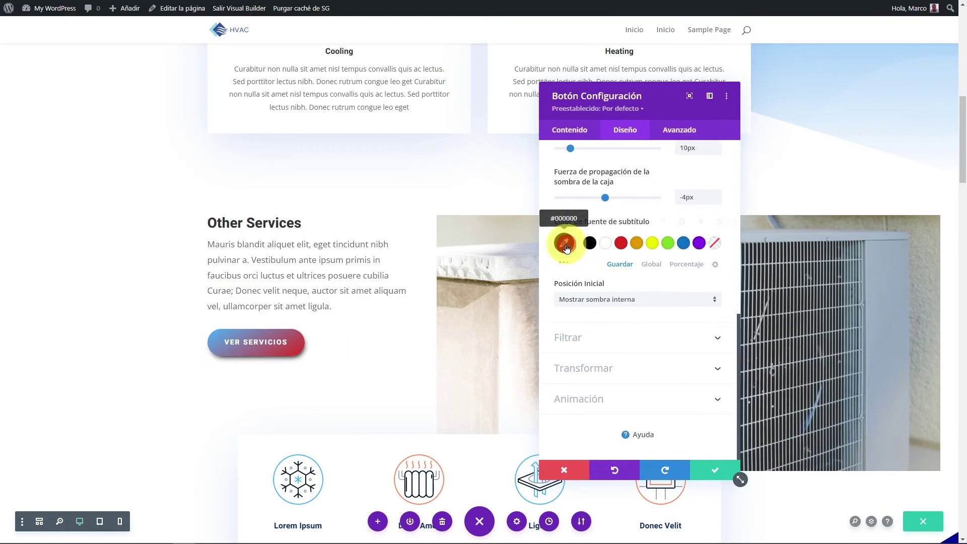
{"action": "left_click", "coordinate": [565, 244]}
{"action": "left_click", "coordinate": [573, 268]}
{"action": "left_click_drag", "start_coordinate": [567, 273], "coordinate": [561, 294]}
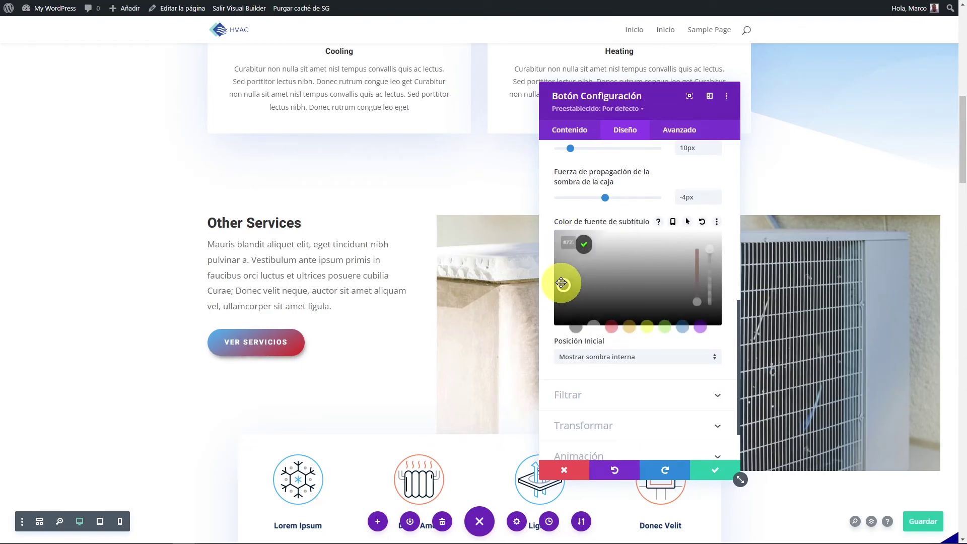
{"action": "left_click", "coordinate": [718, 471]}
{"action": "left_click", "coordinate": [726, 471]}
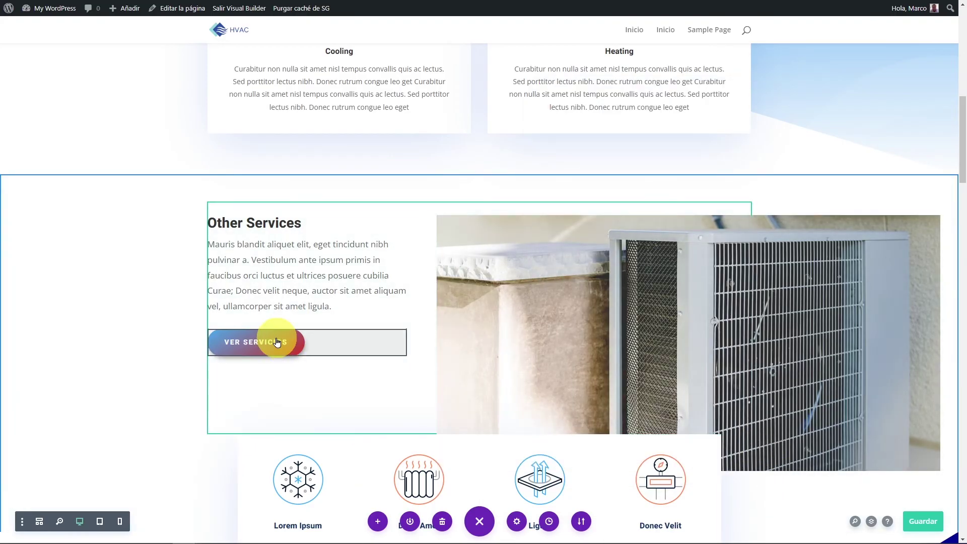
- Apply the Desvanecer animation to the Ver Servicios button
{"action": "mouse_move", "coordinate": [367, 343]}
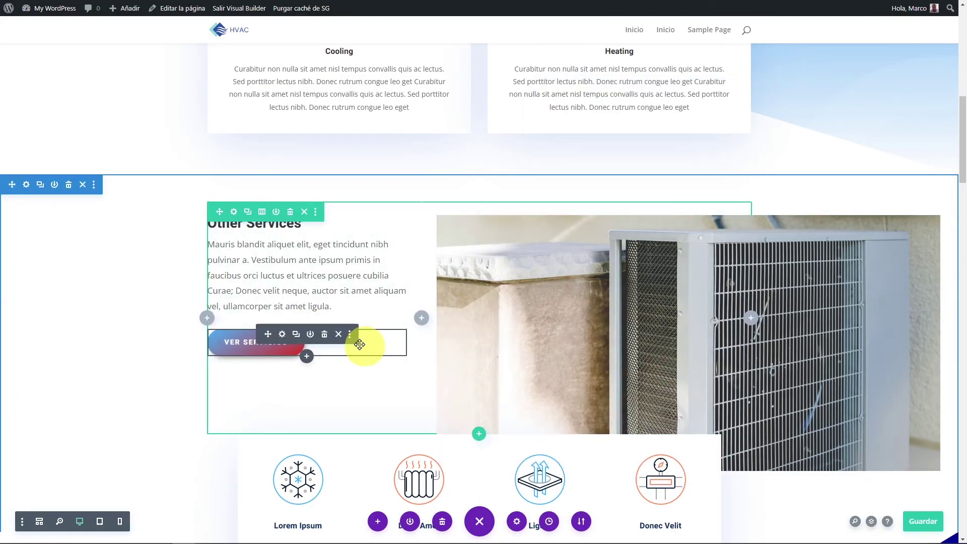
{"action": "left_click", "coordinate": [283, 335]}
{"action": "left_click", "coordinate": [625, 130]}
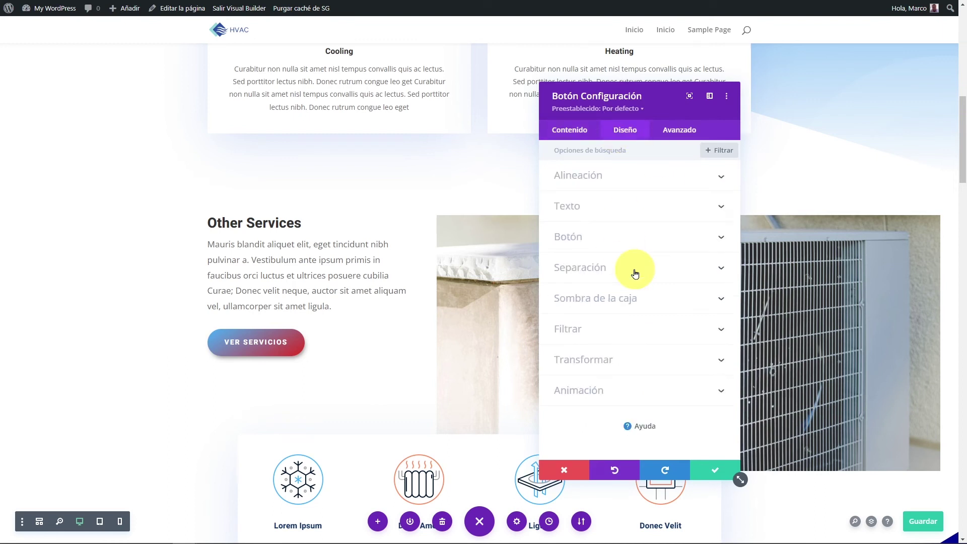
{"action": "left_click", "coordinate": [680, 389]}
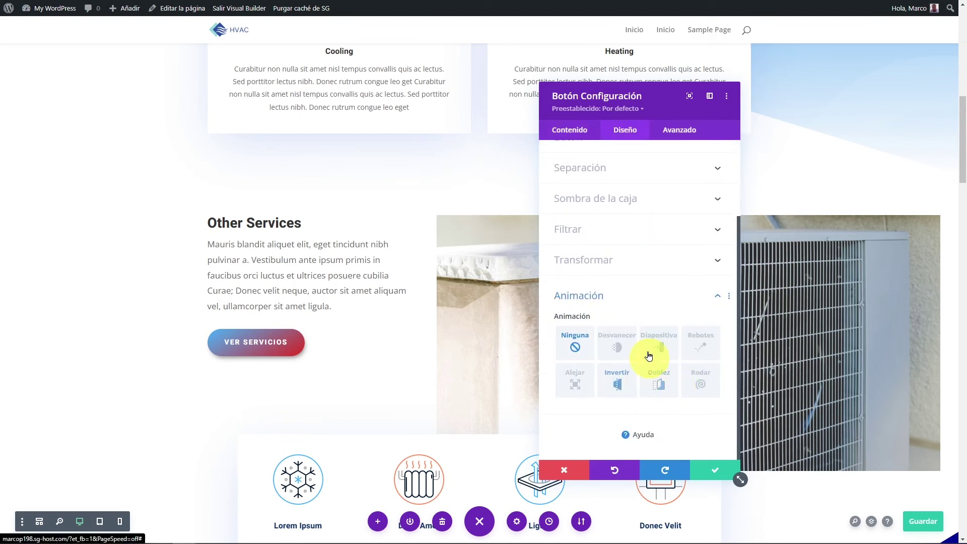
{"action": "left_click", "coordinate": [621, 349]}
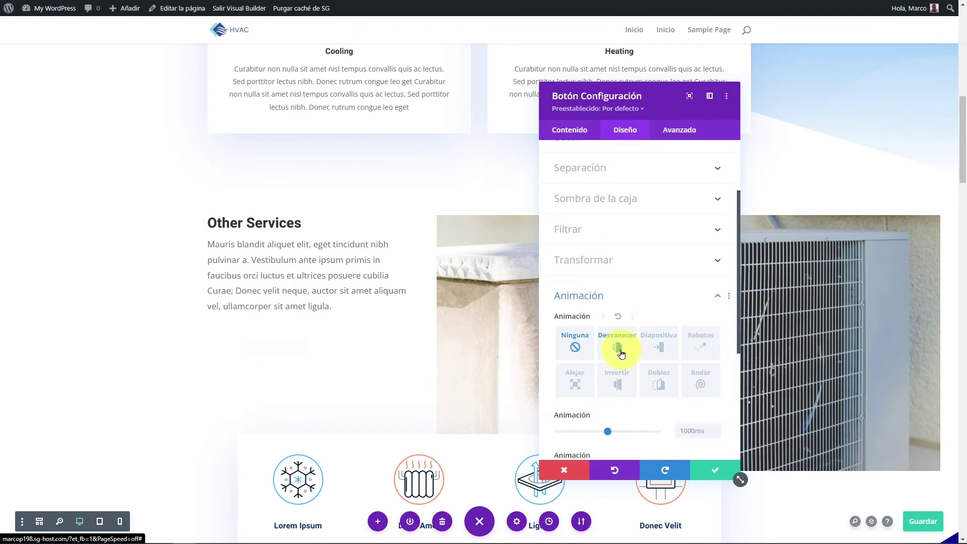
- Try the Diapositiva, Rebotes, Rodar, Doblez and Invertir animations on the Ver Servicios button
{"action": "left_click", "coordinate": [659, 345]}
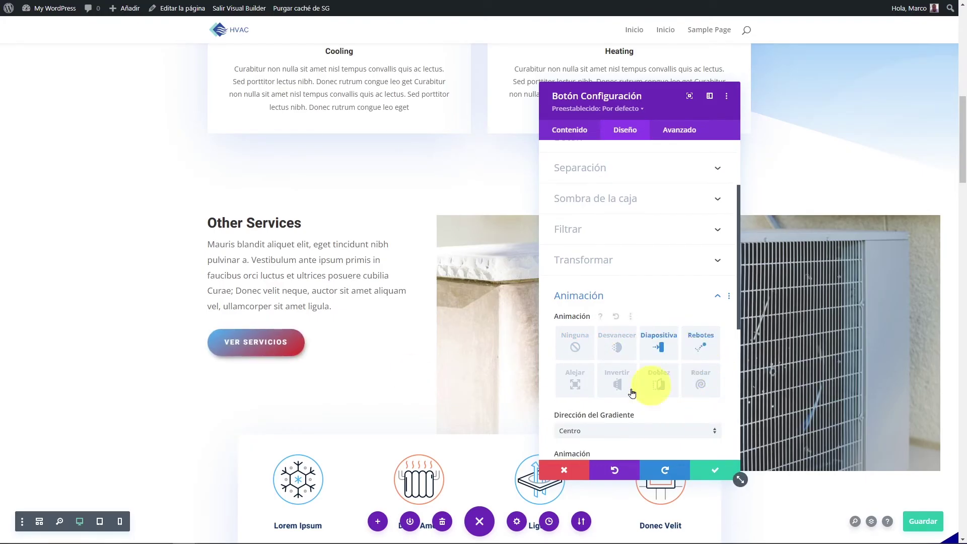
{"action": "left_click", "coordinate": [694, 345]}
{"action": "left_click", "coordinate": [697, 385]}
{"action": "left_click", "coordinate": [661, 385]}
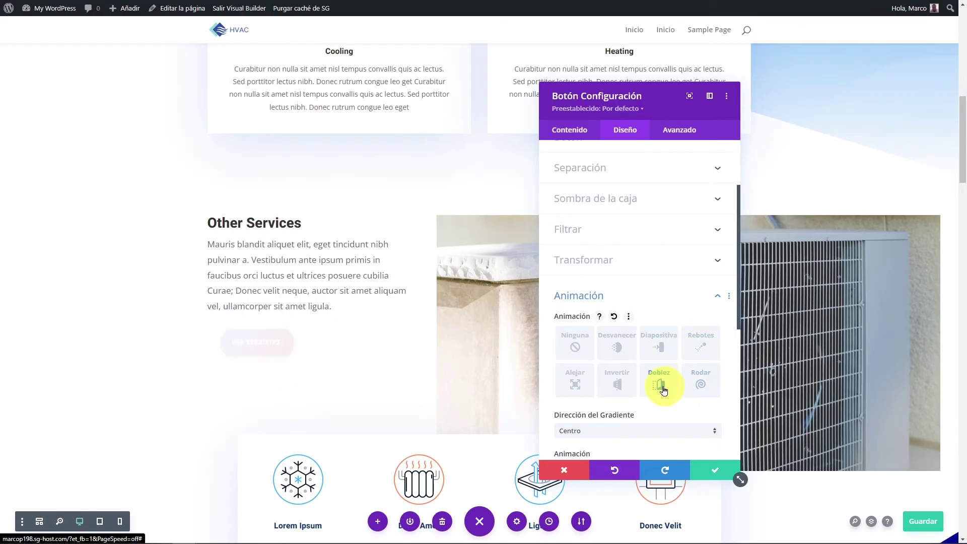
{"action": "left_click", "coordinate": [617, 385]}
- Apply the Alejar animation to the Ver Servicios button and save the button settings
{"action": "left_click", "coordinate": [576, 382]}
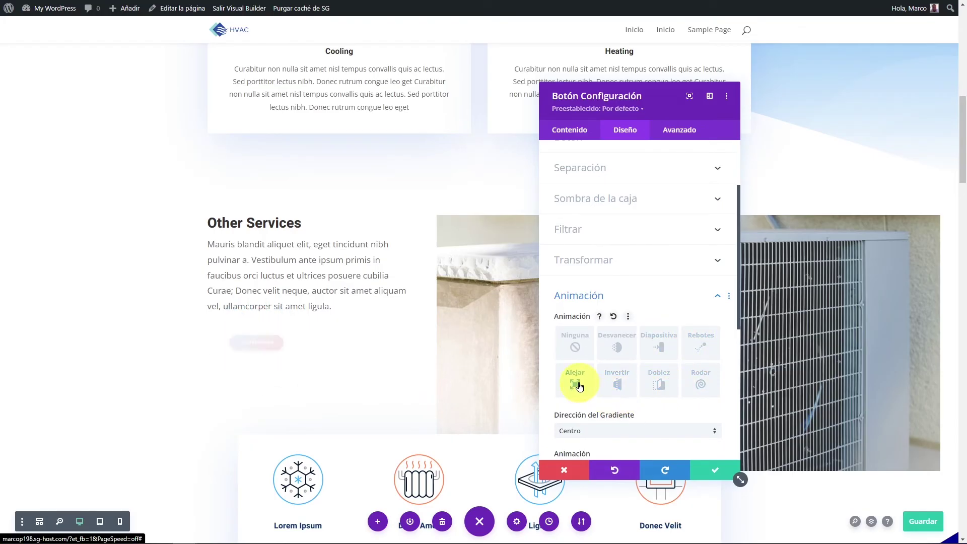
{"action": "scroll", "coordinate": [647, 410], "scroll_direction": "down", "scroll_amount": 5}
{"action": "scroll", "coordinate": [646, 410], "scroll_direction": "down", "scroll_amount": 2}
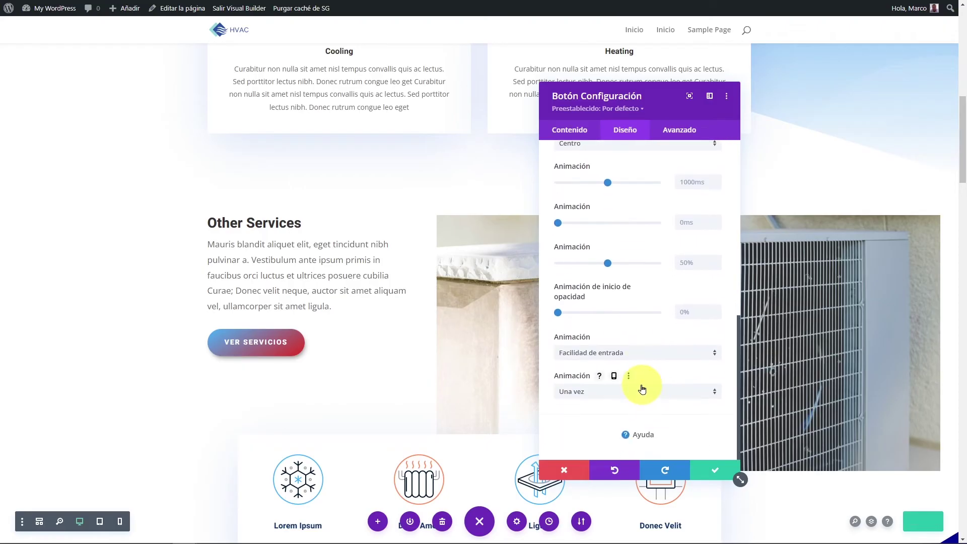
{"action": "scroll", "coordinate": [642, 389], "scroll_direction": "up", "scroll_amount": 10}
{"action": "left_click", "coordinate": [696, 356]}
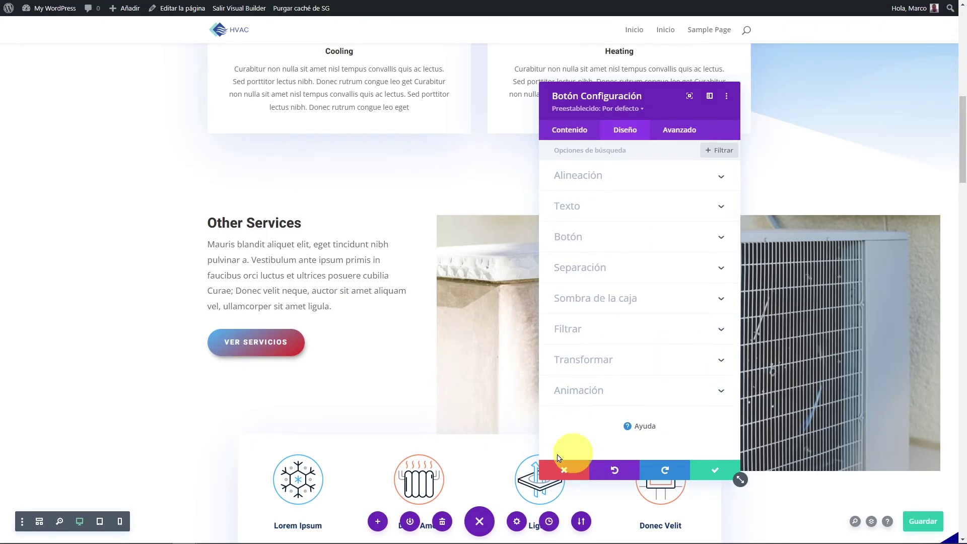
{"action": "left_click", "coordinate": [716, 469]}
- In the HVAC Services text module, try black and then white as the body text color
{"action": "scroll", "coordinate": [397, 346], "scroll_direction": "up", "scroll_amount": 10}
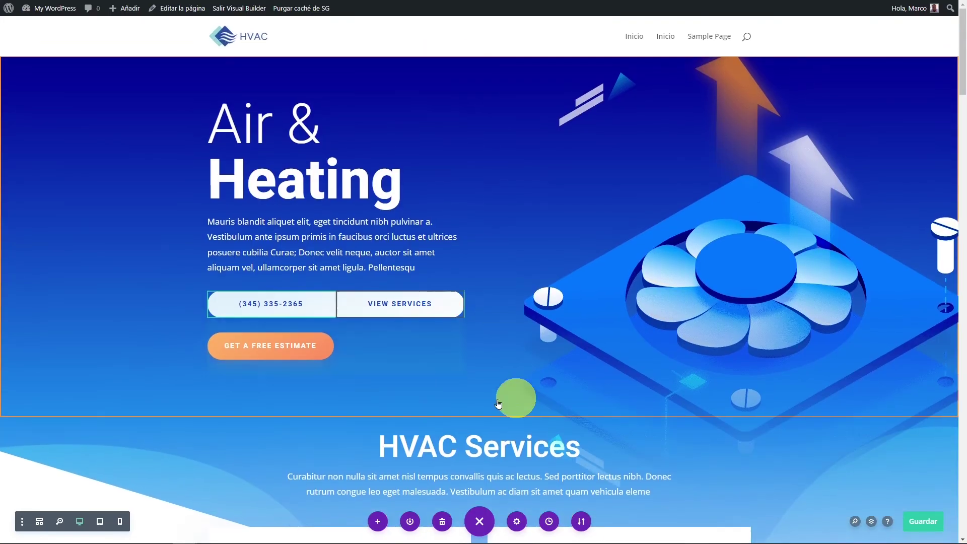
{"action": "scroll", "coordinate": [496, 371], "scroll_direction": "down", "scroll_amount": 4}
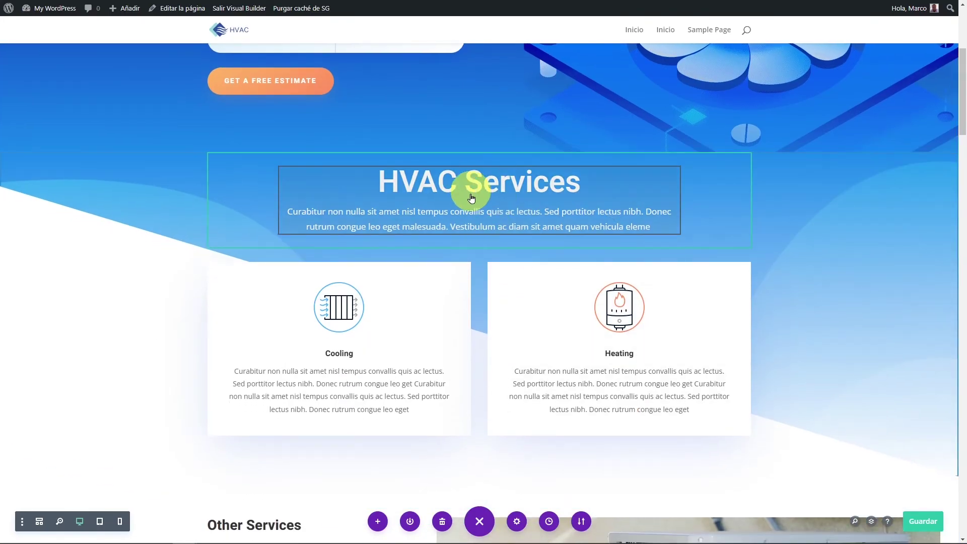
{"action": "left_click", "coordinate": [456, 192]}
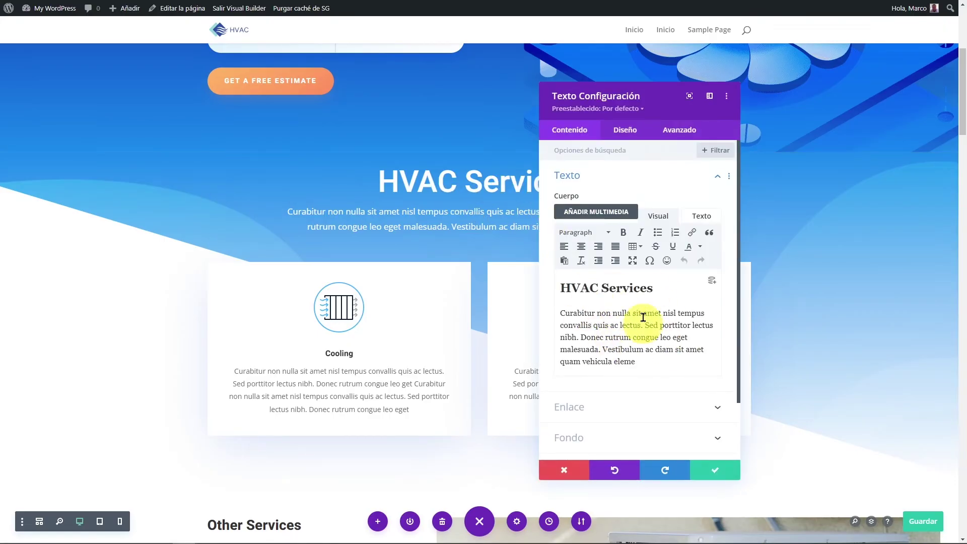
{"action": "left_click", "coordinate": [631, 137]}
{"action": "left_click", "coordinate": [700, 174]}
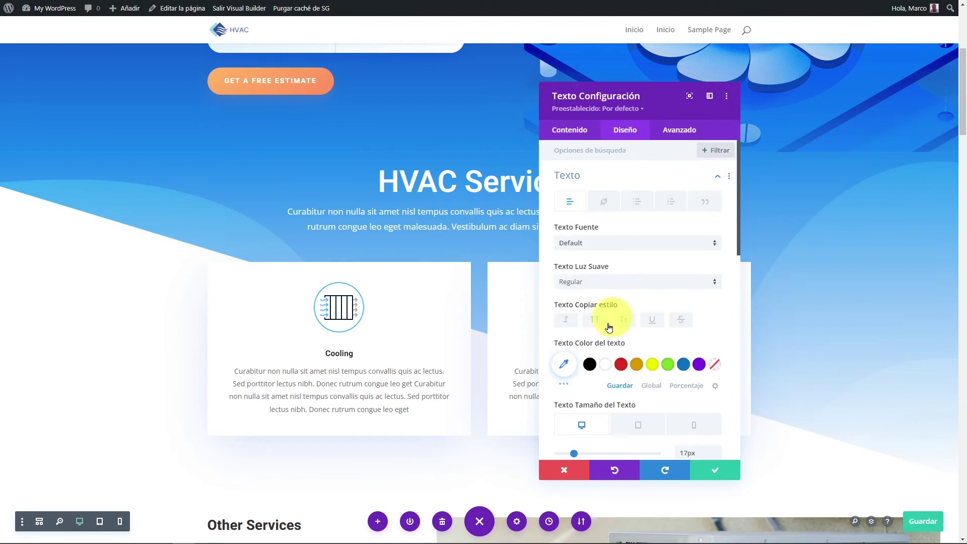
{"action": "left_click", "coordinate": [591, 369]}
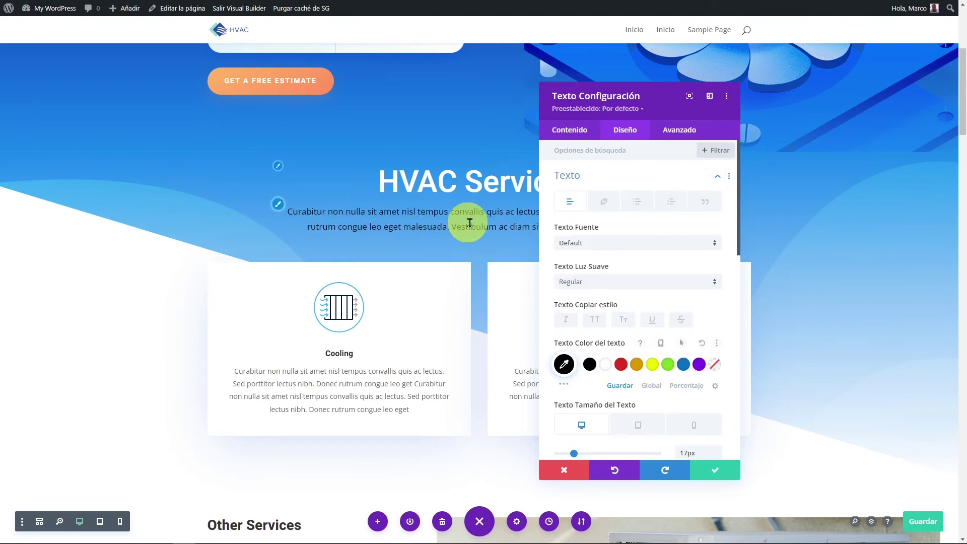
{"action": "left_click", "coordinate": [605, 365]}
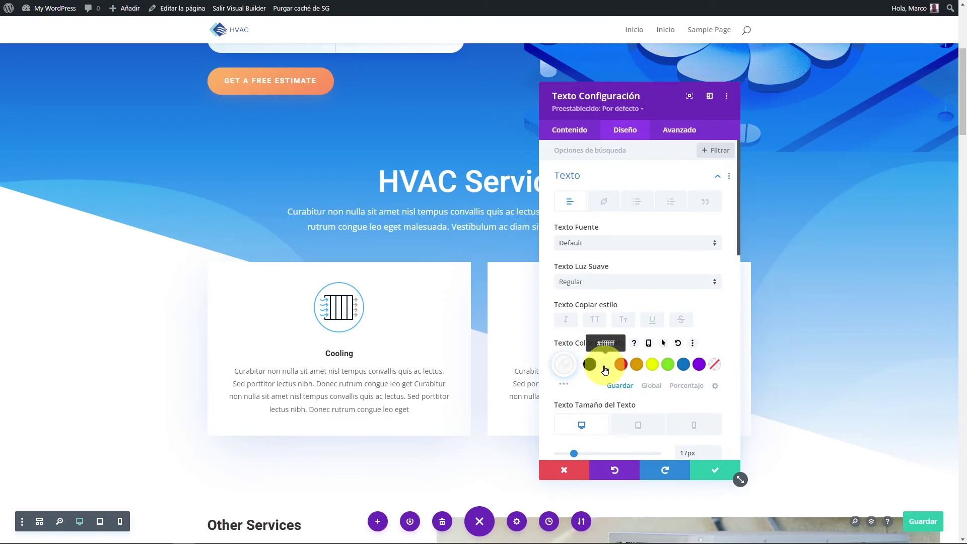
{"action": "left_click", "coordinate": [714, 179]}
{"action": "left_click_drag", "start_coordinate": [626, 91], "coordinate": [694, 81]}
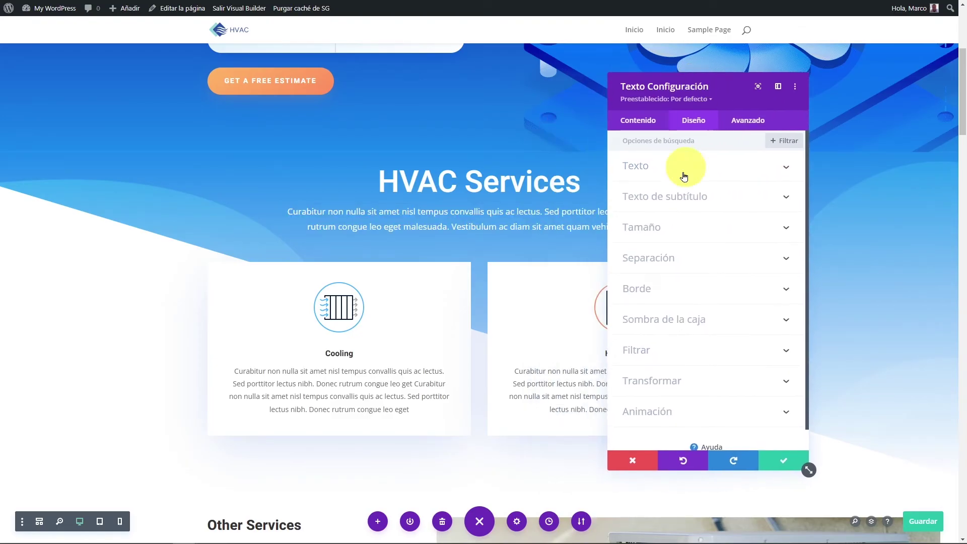
- Try red and then yellow as the H1 heading color of the HVAC Services text module
{"action": "left_click", "coordinate": [726, 196]}
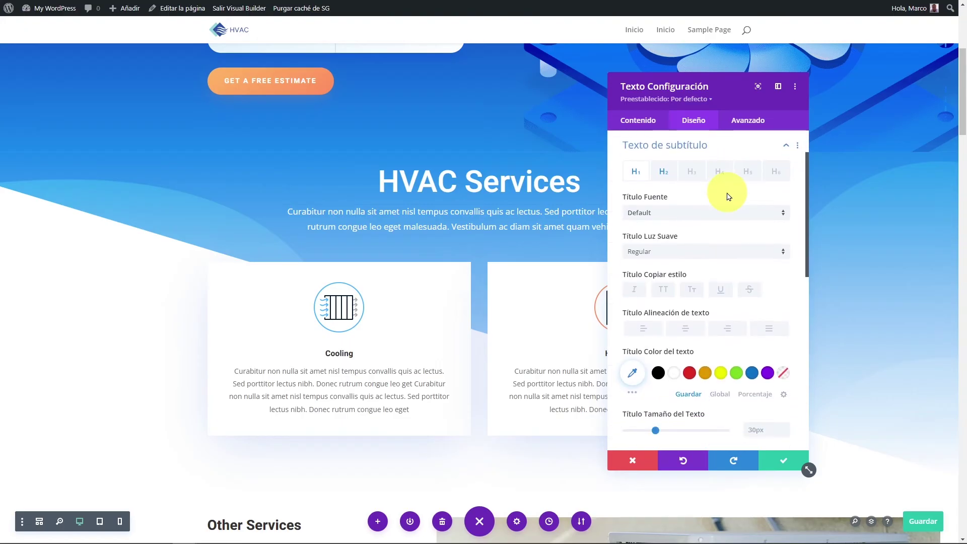
{"action": "left_click", "coordinate": [690, 373]}
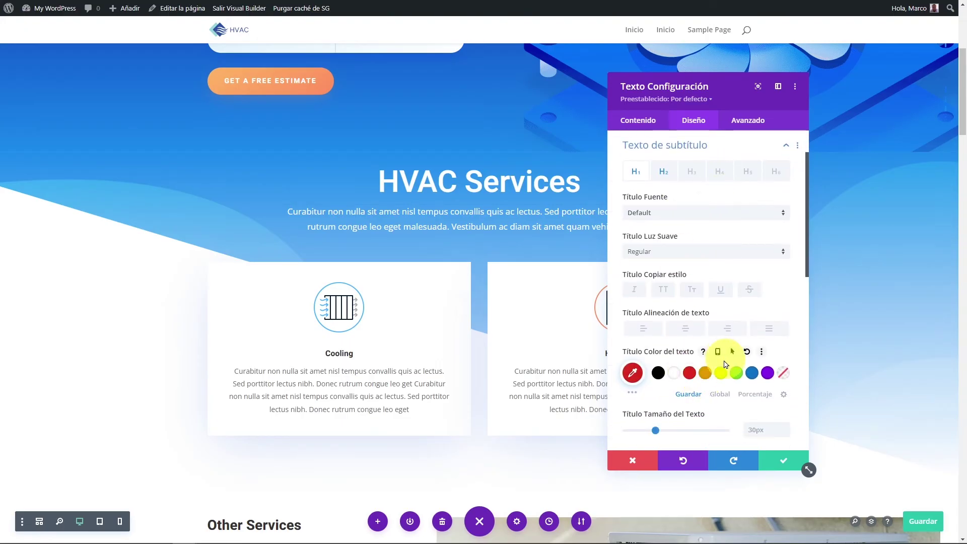
{"action": "left_click", "coordinate": [705, 377]}
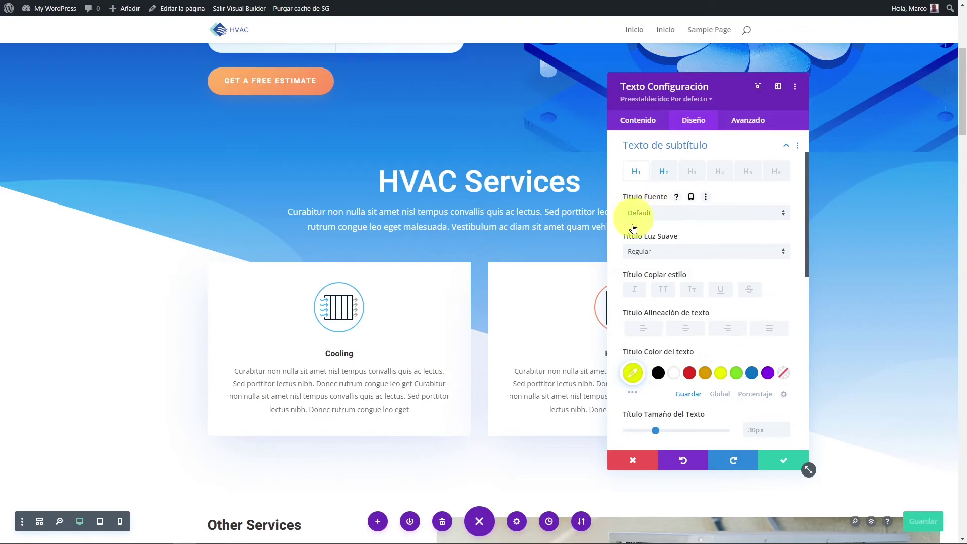
- Try red, yellow and green as the H2 heading color of the HVAC Services text, ending with white
{"action": "left_click", "coordinate": [663, 173]}
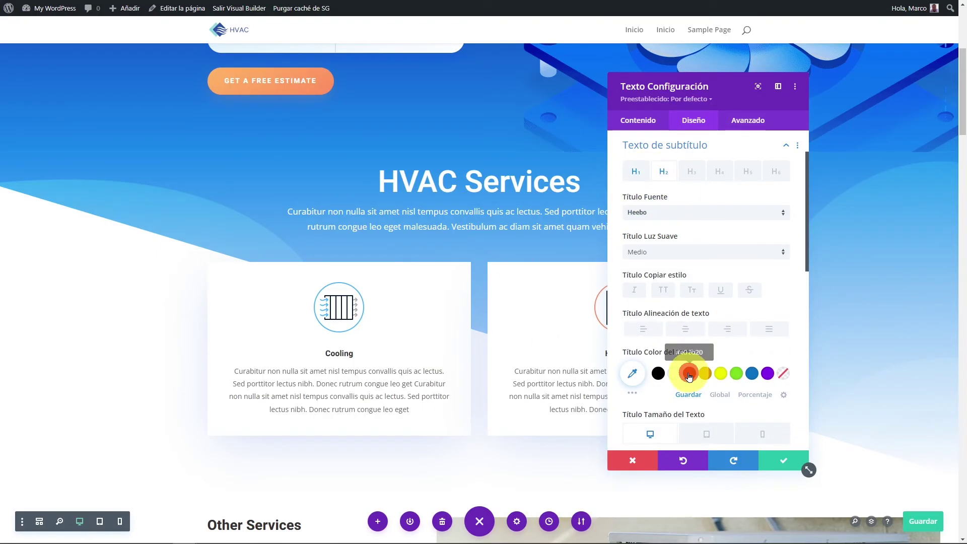
{"action": "left_click", "coordinate": [689, 373]}
{"action": "left_click", "coordinate": [664, 174]}
{"action": "left_click", "coordinate": [721, 374]}
{"action": "left_click", "coordinate": [737, 374]}
{"action": "left_click", "coordinate": [677, 375]}
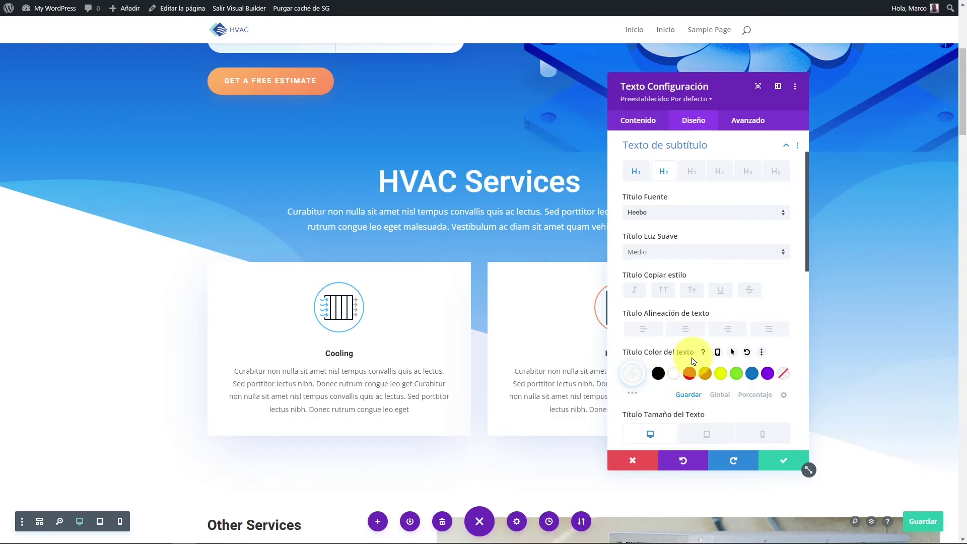
- Try right and left alignment for the HVAC Services H2 heading, and toggle its uppercase and underline styles on and off
{"action": "left_click", "coordinate": [727, 331]}
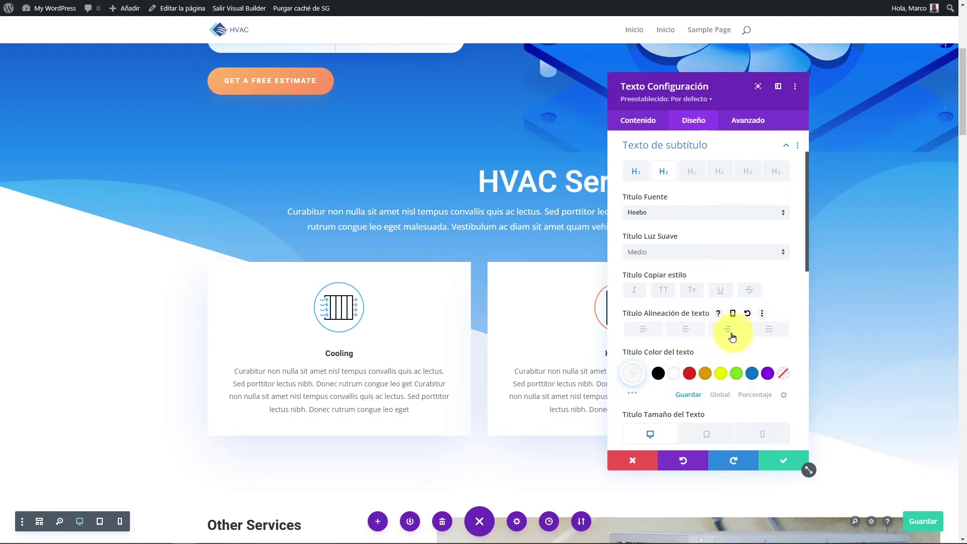
{"action": "left_click", "coordinate": [644, 332]}
{"action": "left_click", "coordinate": [660, 290]}
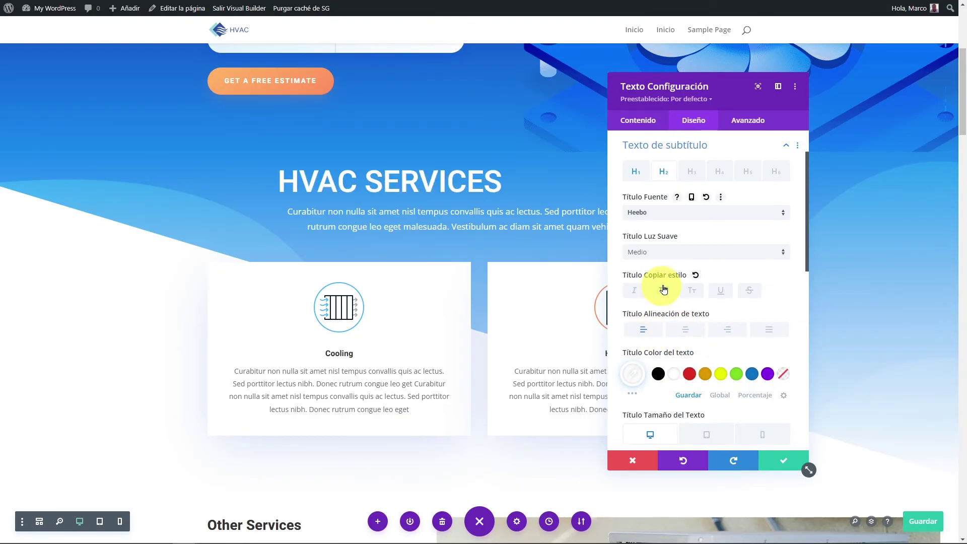
{"action": "left_click", "coordinate": [722, 294]}
{"action": "left_click", "coordinate": [721, 291]}
{"action": "left_click", "coordinate": [663, 291]}
{"action": "scroll", "coordinate": [675, 282], "scroll_direction": "up", "scroll_amount": 2}
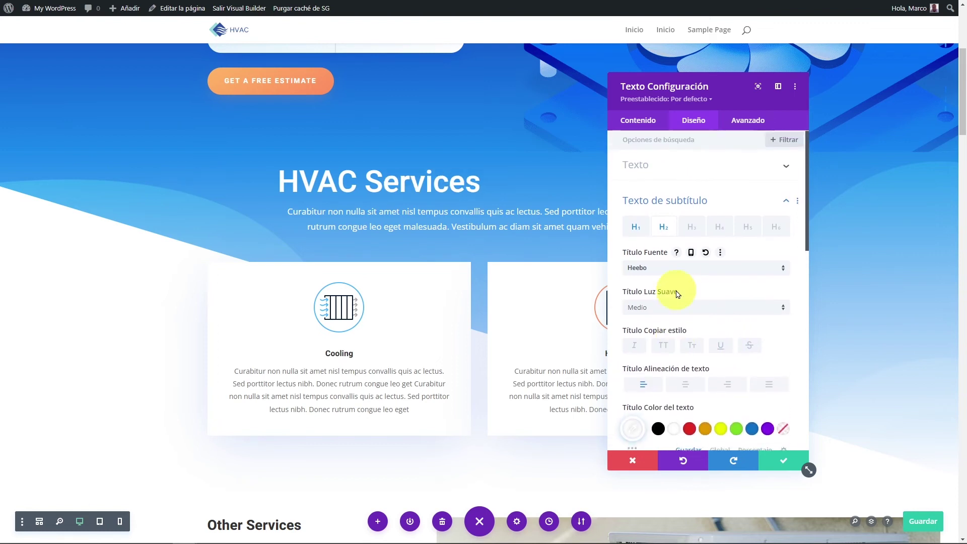
{"action": "left_click", "coordinate": [778, 205]}
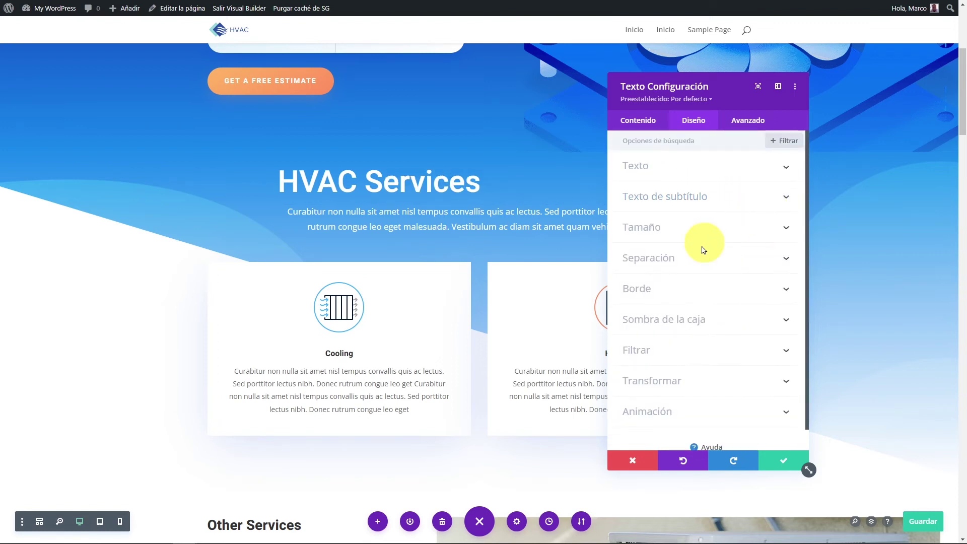
- Center the H2 heading of the HVAC Services text module
{"action": "left_click", "coordinate": [749, 201]}
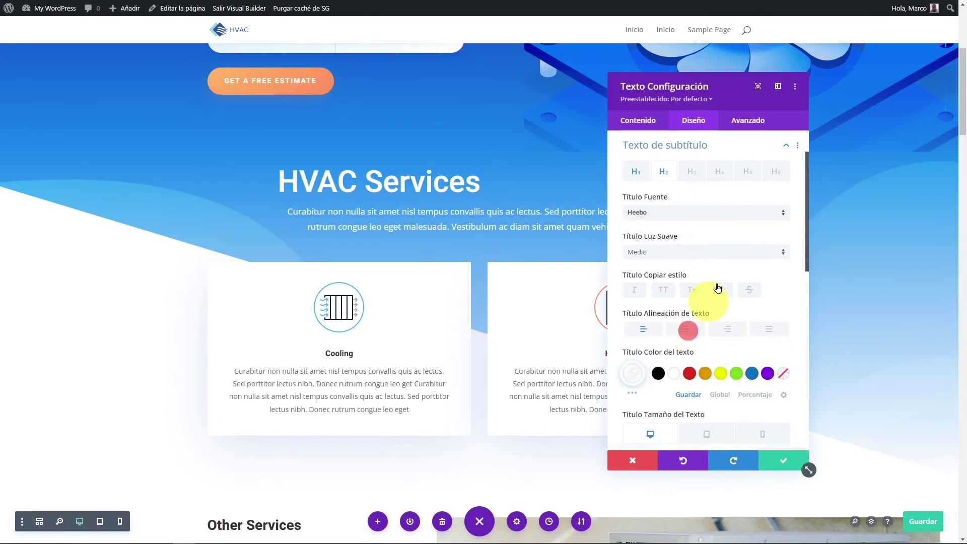
{"action": "left_click", "coordinate": [689, 329]}
{"action": "left_click", "coordinate": [780, 148]}
- Examine the size, spacing and border settings of the HVAC Services text module
{"action": "left_click", "coordinate": [778, 208]}
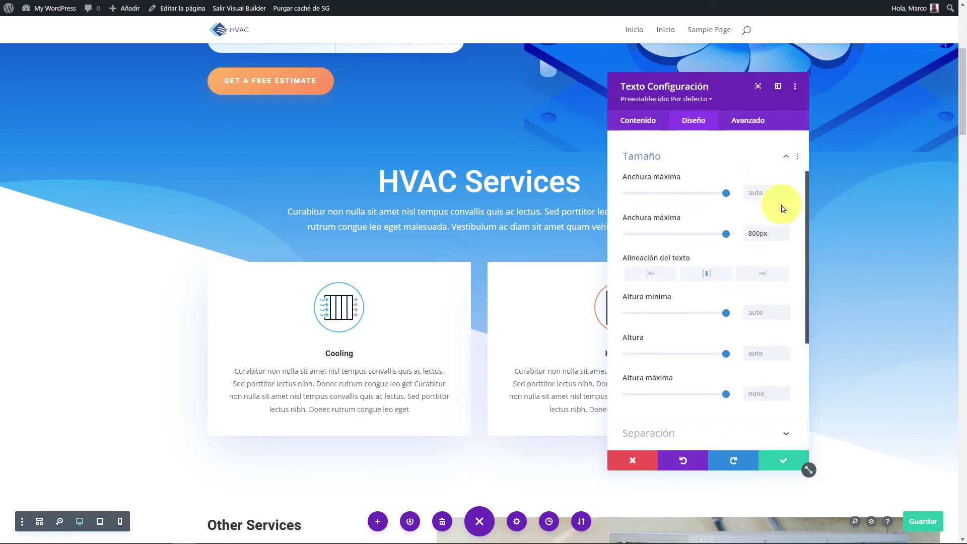
{"action": "left_click", "coordinate": [784, 150]}
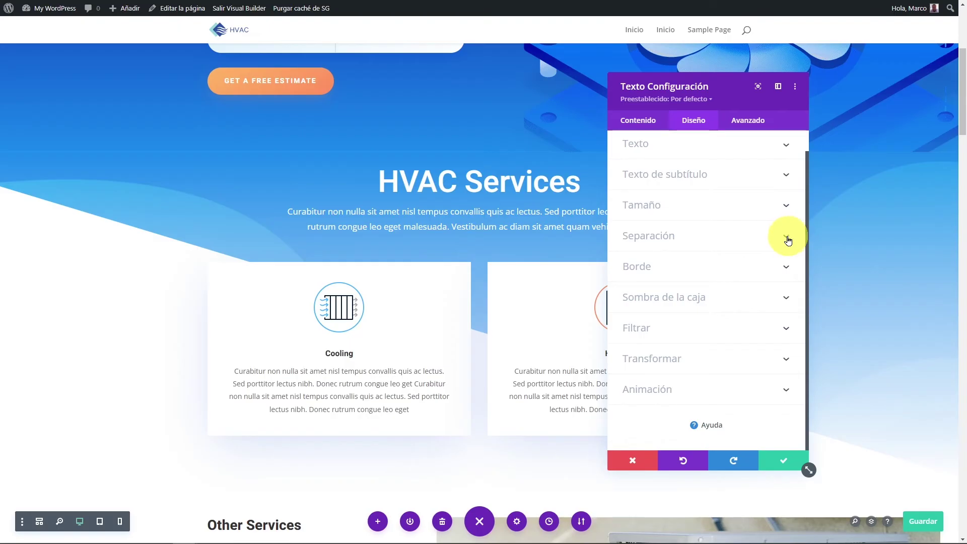
{"action": "left_click", "coordinate": [789, 240]}
{"action": "left_click", "coordinate": [782, 152]}
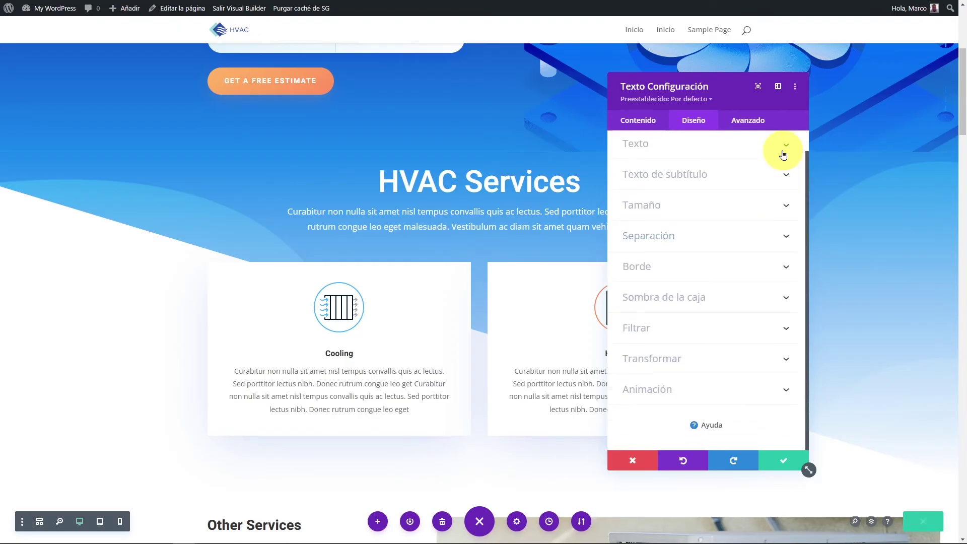
{"action": "left_click", "coordinate": [771, 265]}
{"action": "left_click", "coordinate": [780, 152]}
- Try the first box shadow preset around the HVAC Services text module and remove it again
{"action": "left_click", "coordinate": [744, 295]}
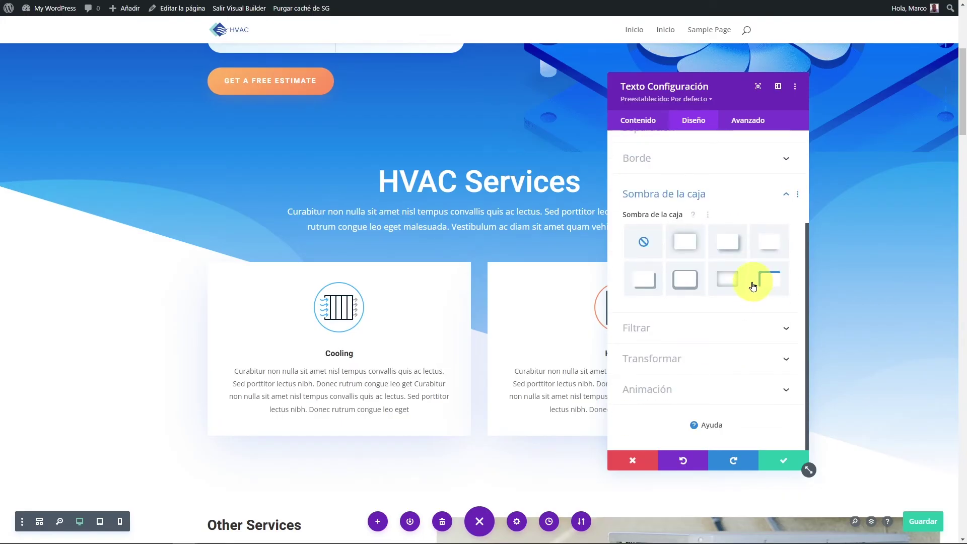
{"action": "left_click", "coordinate": [685, 244]}
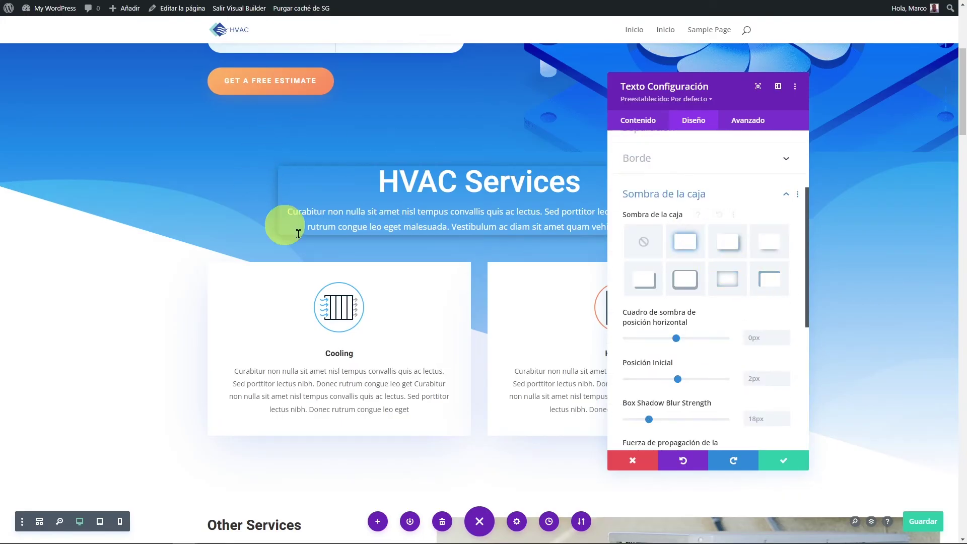
{"action": "left_click", "coordinate": [675, 238]}
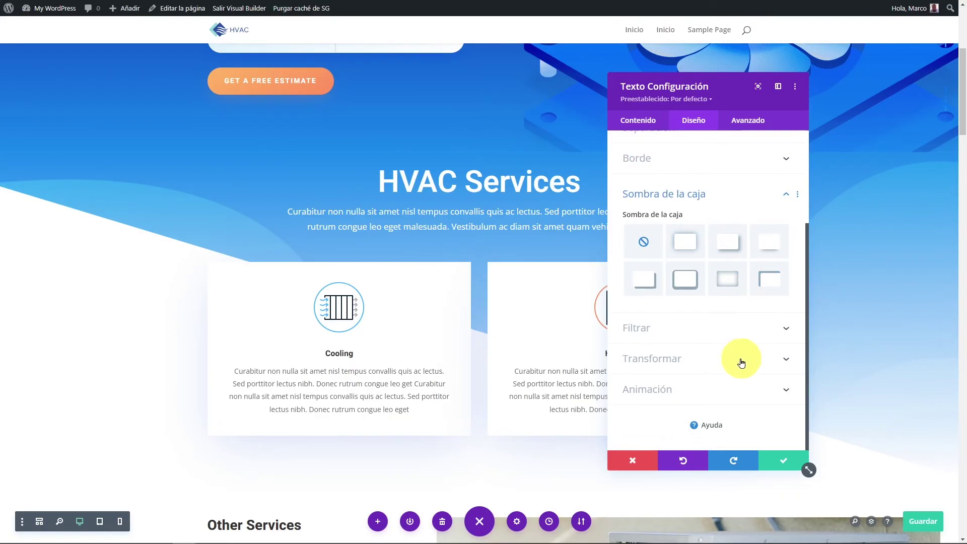
- Try different animations on the HVAC Services text module, ending with Rodar
{"action": "left_click", "coordinate": [758, 383]}
{"action": "left_click", "coordinate": [694, 388]}
{"action": "left_click", "coordinate": [725, 373]}
{"action": "left_click_drag", "start_coordinate": [695, 101], "coordinate": [794, 90]}
{"action": "left_click", "coordinate": [870, 359]}
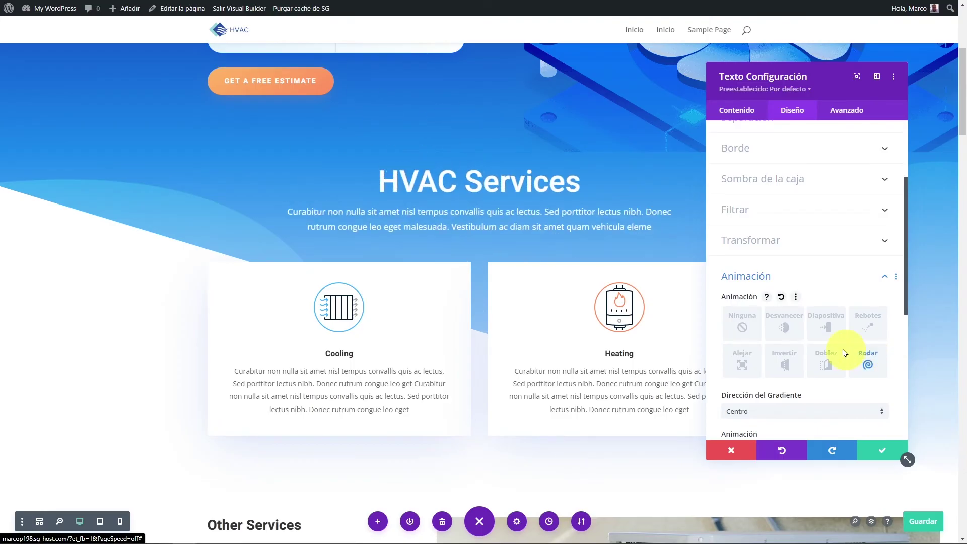
- Discard all changes made to the HVAC Services text module's settings
{"action": "scroll", "coordinate": [809, 398], "scroll_direction": "up", "scroll_amount": 3}
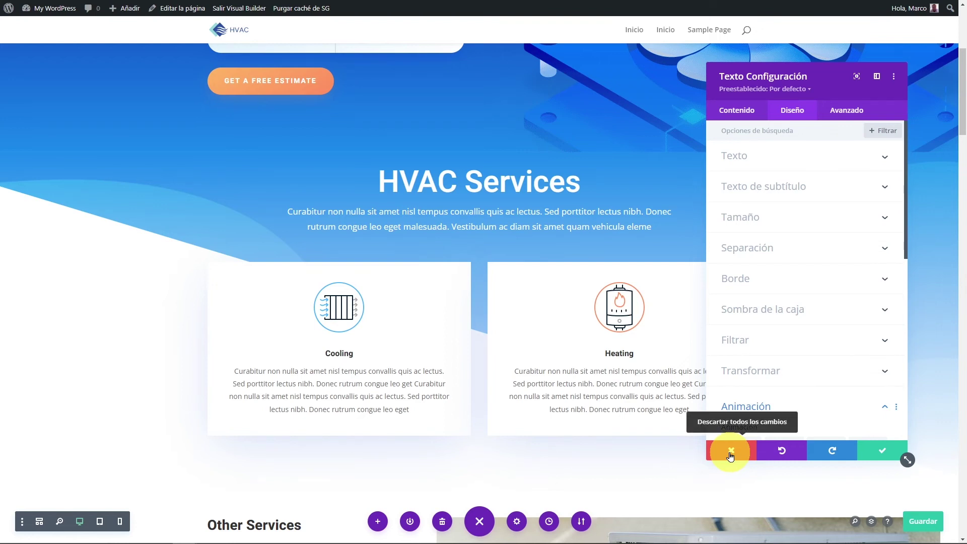
{"action": "scroll", "coordinate": [730, 456], "scroll_direction": "down", "scroll_amount": 8}
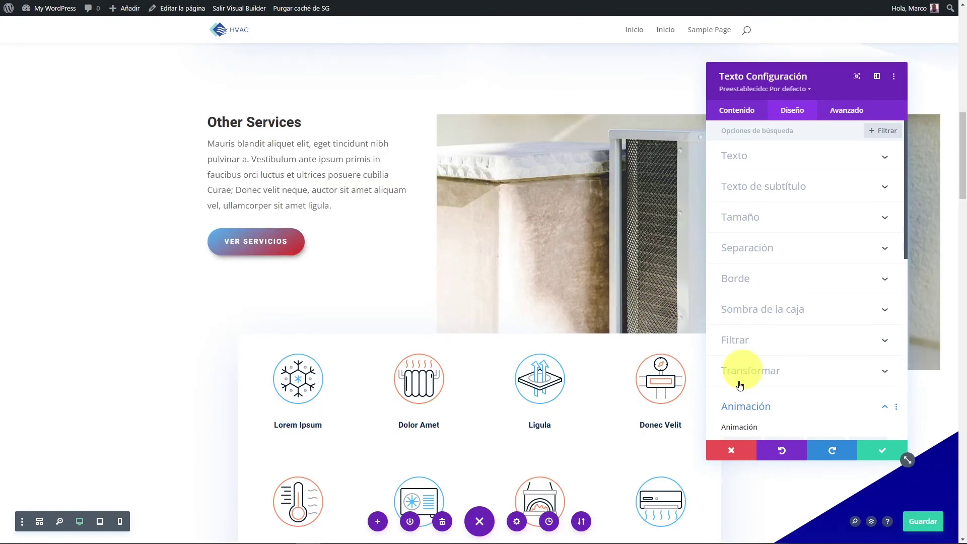
{"action": "left_click", "coordinate": [731, 449]}
- Open the settings of the blue building image beside the About Us text and open its image for replacement
{"action": "scroll", "coordinate": [522, 369], "scroll_direction": "down", "scroll_amount": 1}
{"action": "scroll", "coordinate": [522, 370], "scroll_direction": "down", "scroll_amount": 10}
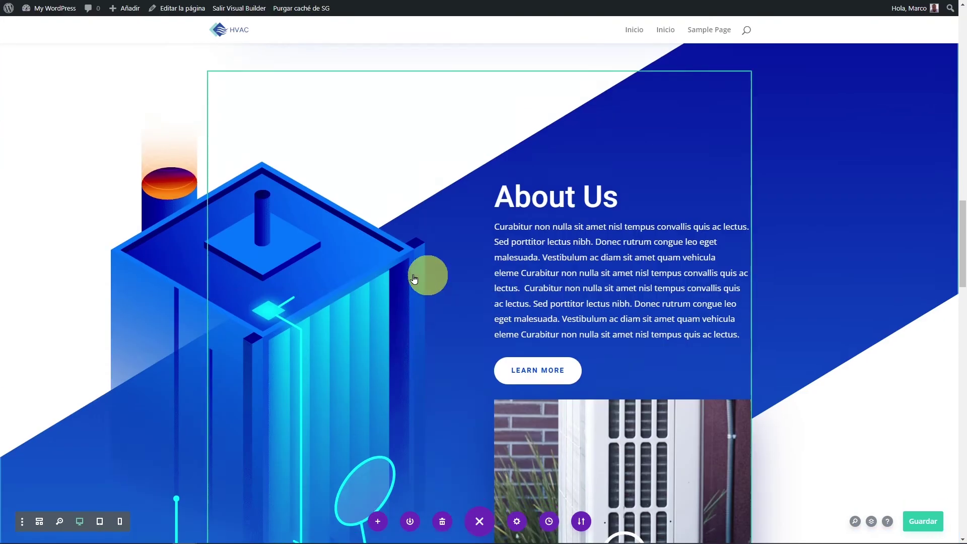
{"action": "scroll", "coordinate": [216, 262], "scroll_direction": "down", "scroll_amount": 5}
{"action": "scroll", "coordinate": [231, 254], "scroll_direction": "up", "scroll_amount": 4}
{"action": "scroll", "coordinate": [231, 255], "scroll_direction": "up", "scroll_amount": 3}
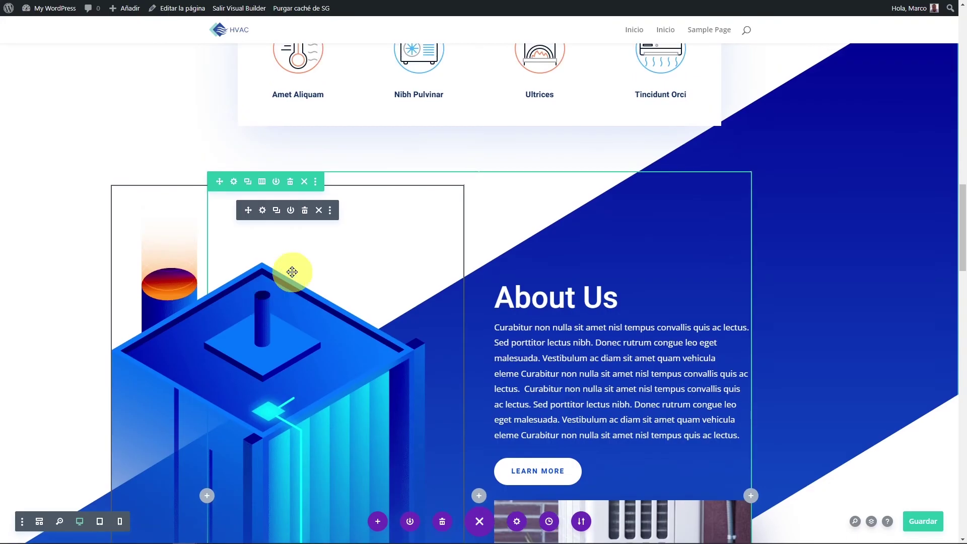
{"action": "left_click", "coordinate": [262, 211]}
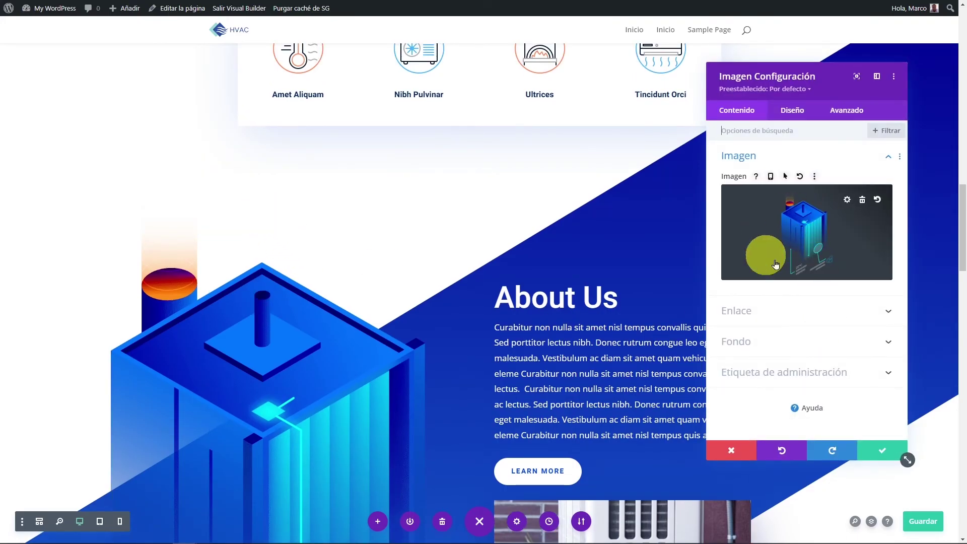
{"action": "left_click", "coordinate": [822, 237]}
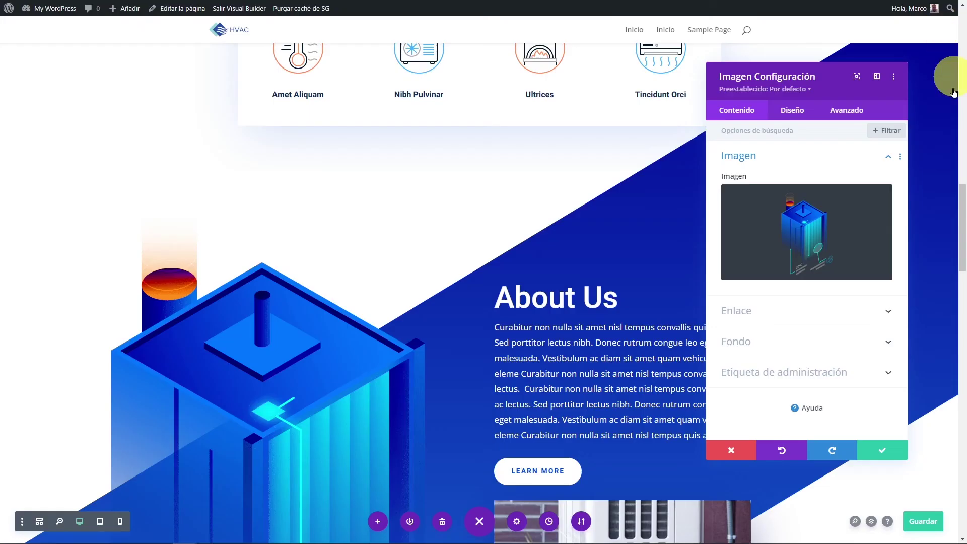
- Leave the image replacement and open the building image's scroll effects (Efectos de desplazamiento) among its advanced settings
{"action": "left_click", "coordinate": [938, 28]}
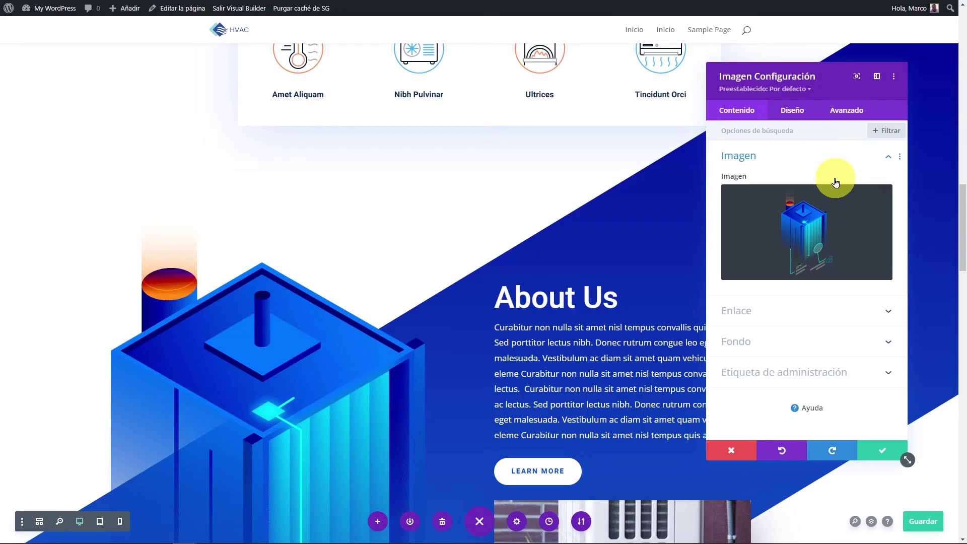
{"action": "left_click", "coordinate": [812, 114]}
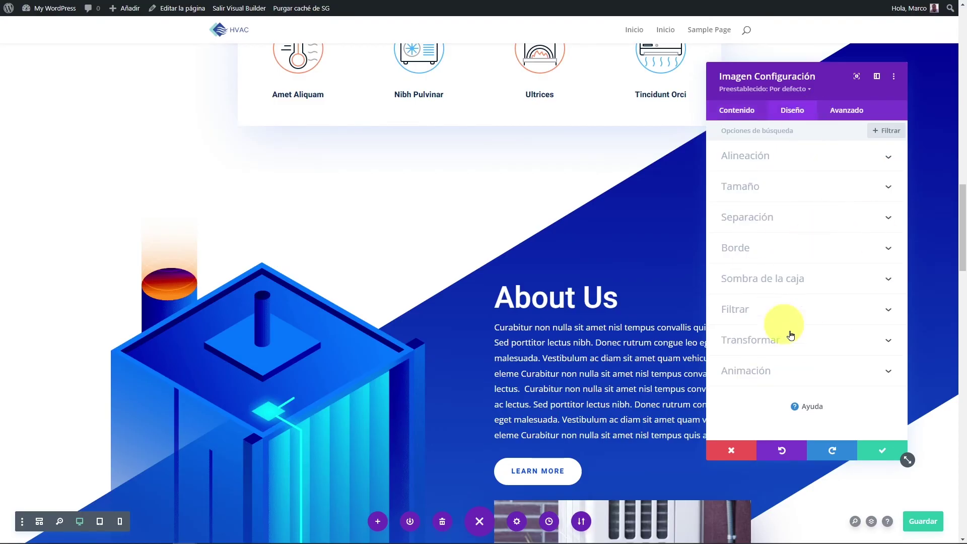
{"action": "left_click", "coordinate": [843, 115]}
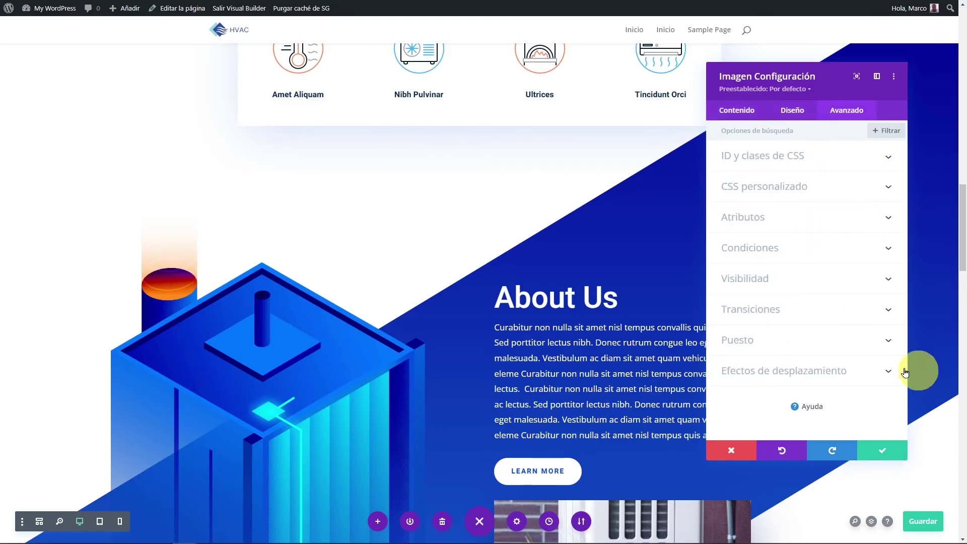
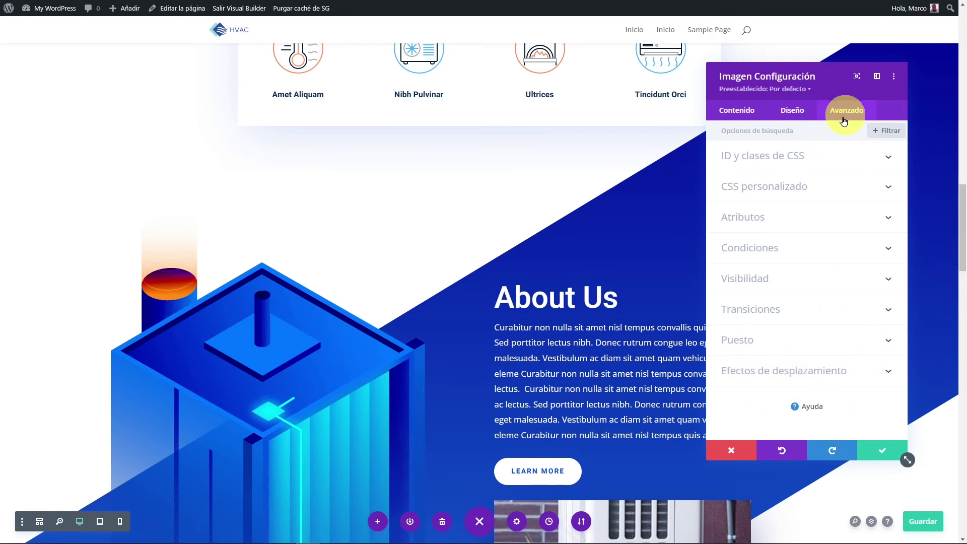
{"action": "left_click", "coordinate": [824, 375]}
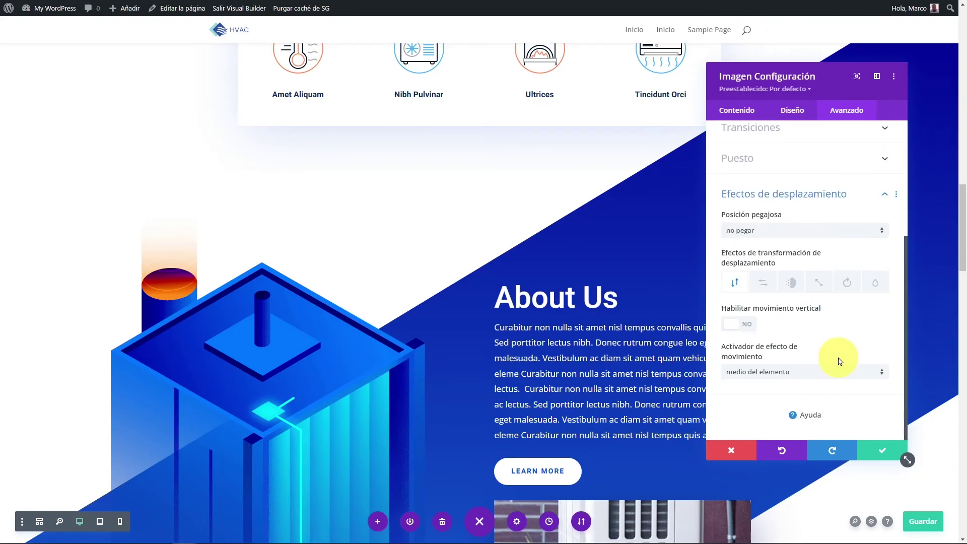
{"action": "scroll", "coordinate": [442, 287], "scroll_direction": "down", "scroll_amount": 1}
{"action": "scroll", "coordinate": [588, 268], "scroll_direction": "up", "scroll_amount": 1}
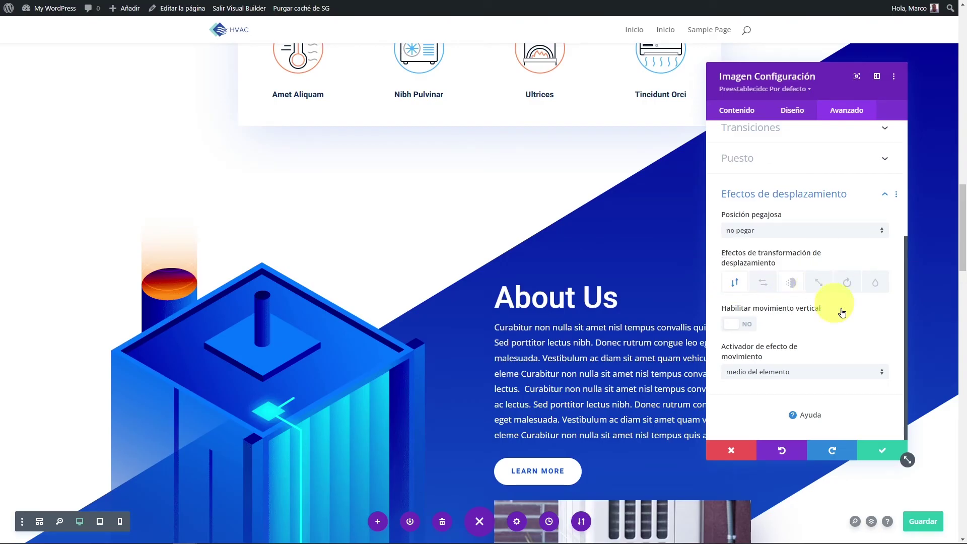
- Try the vertical movement scroll effect on the building image, preview it on the page and disable it again
{"action": "left_click", "coordinate": [739, 327]}
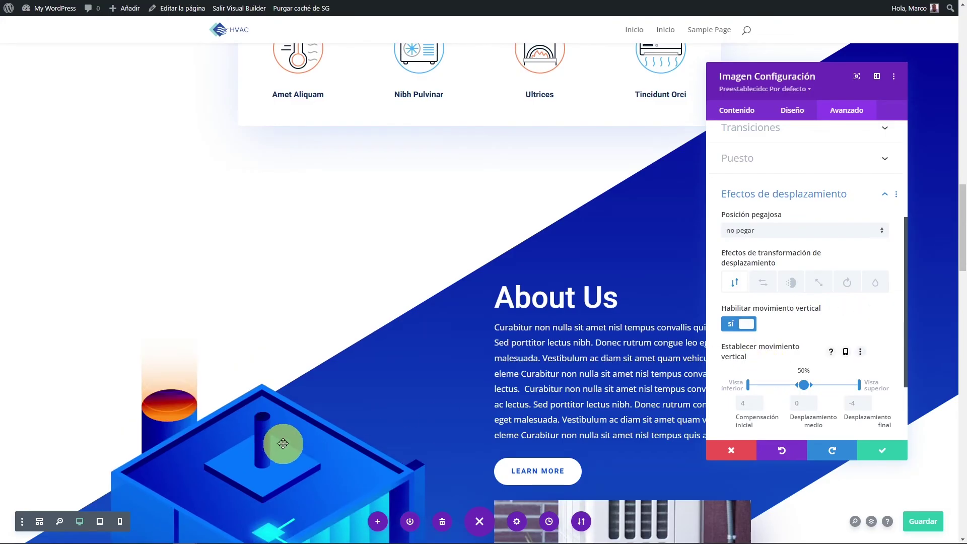
{"action": "scroll", "coordinate": [403, 352], "scroll_direction": "down", "scroll_amount": 6}
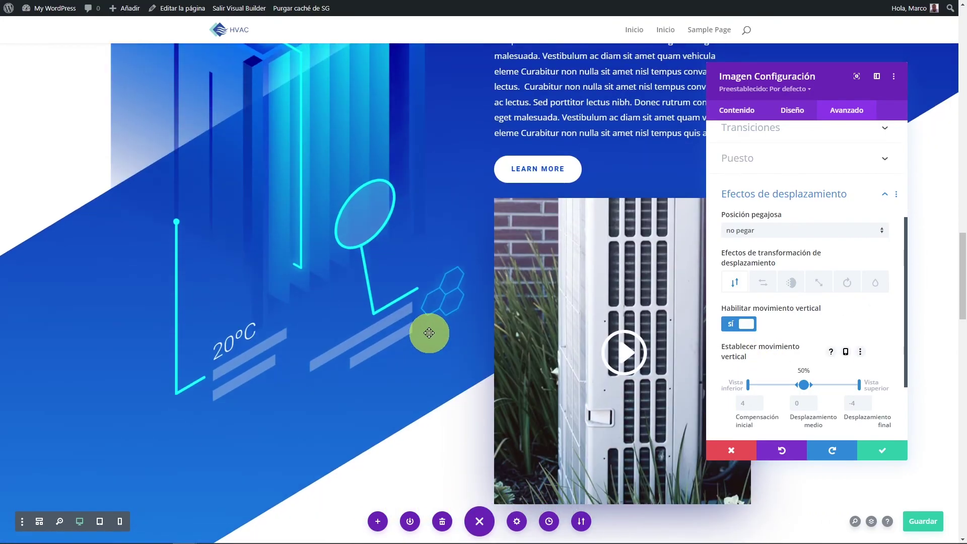
{"action": "scroll", "coordinate": [438, 333], "scroll_direction": "up", "scroll_amount": 4}
{"action": "scroll", "coordinate": [447, 331], "scroll_direction": "up", "scroll_amount": 5}
{"action": "scroll", "coordinate": [458, 308], "scroll_direction": "down", "scroll_amount": 3}
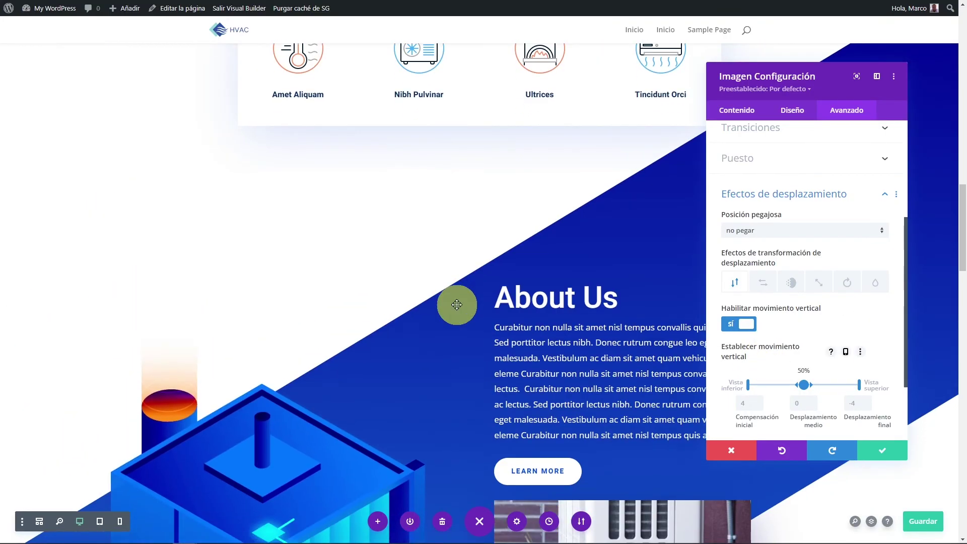
{"action": "scroll", "coordinate": [492, 209], "scroll_direction": "down", "scroll_amount": 7}
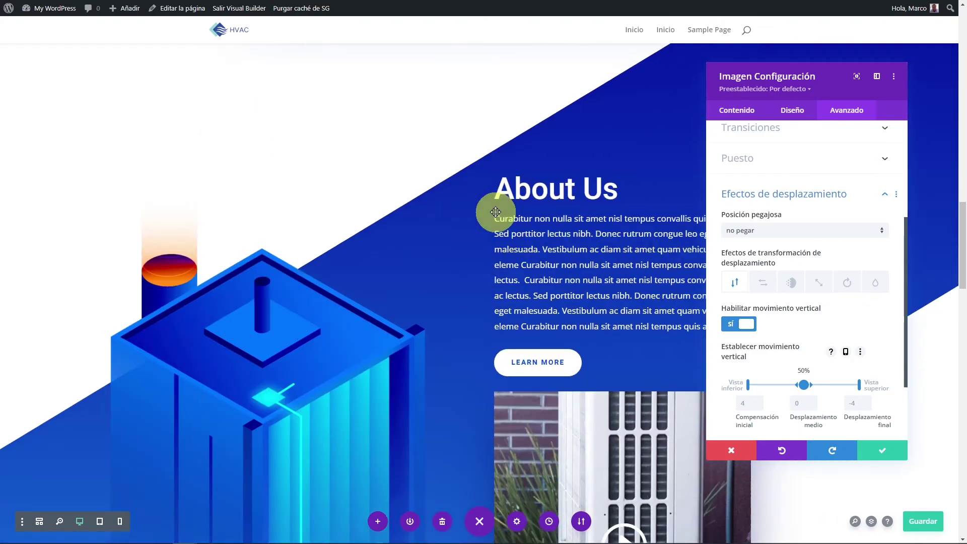
{"action": "scroll", "coordinate": [490, 226], "scroll_direction": "up", "scroll_amount": 5}
{"action": "scroll", "coordinate": [490, 225], "scroll_direction": "up", "scroll_amount": 3}
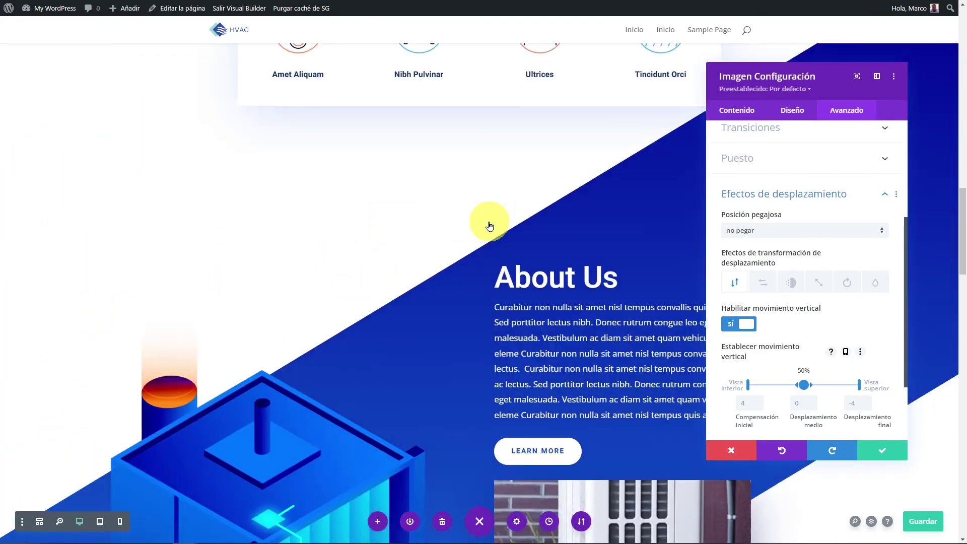
{"action": "scroll", "coordinate": [490, 222], "scroll_direction": "down", "scroll_amount": 5}
{"action": "left_click", "coordinate": [872, 392]}
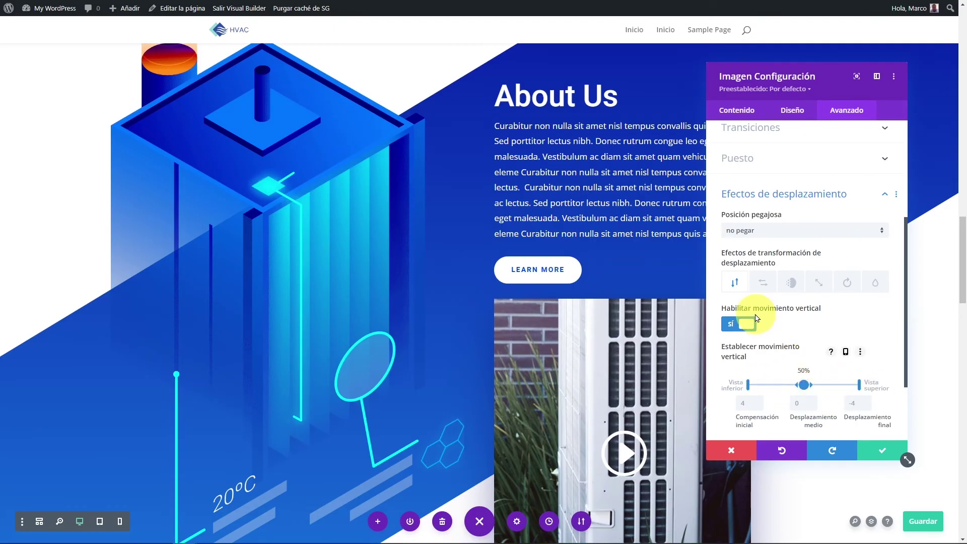
{"action": "left_click", "coordinate": [740, 324]}
- Try the fade in and out scroll effect on the building image, preview it and disable it again
{"action": "left_click", "coordinate": [782, 286]}
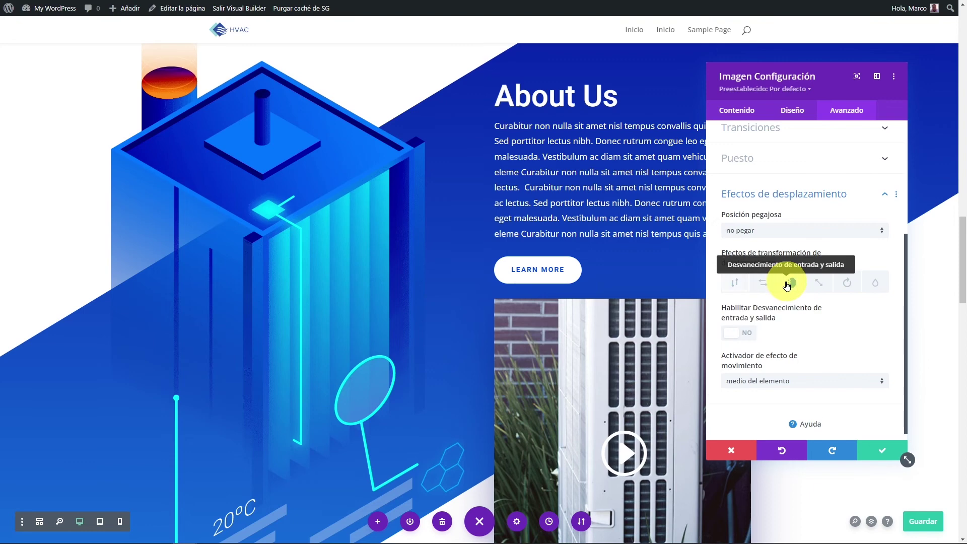
{"action": "left_click", "coordinate": [736, 331]}
{"action": "scroll", "coordinate": [471, 298], "scroll_direction": "up", "scroll_amount": 8}
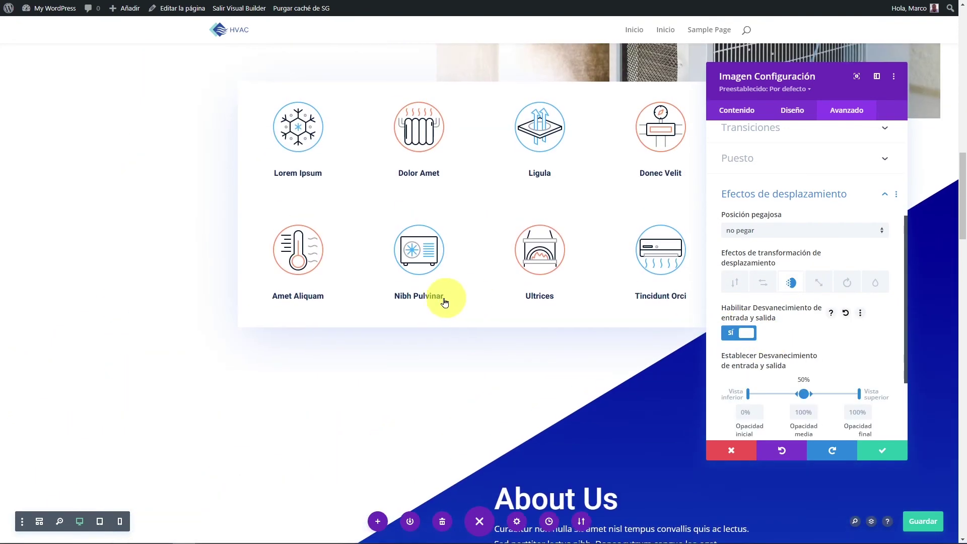
{"action": "scroll", "coordinate": [451, 296], "scroll_direction": "down", "scroll_amount": 2}
{"action": "scroll", "coordinate": [437, 298], "scroll_direction": "down", "scroll_amount": 9}
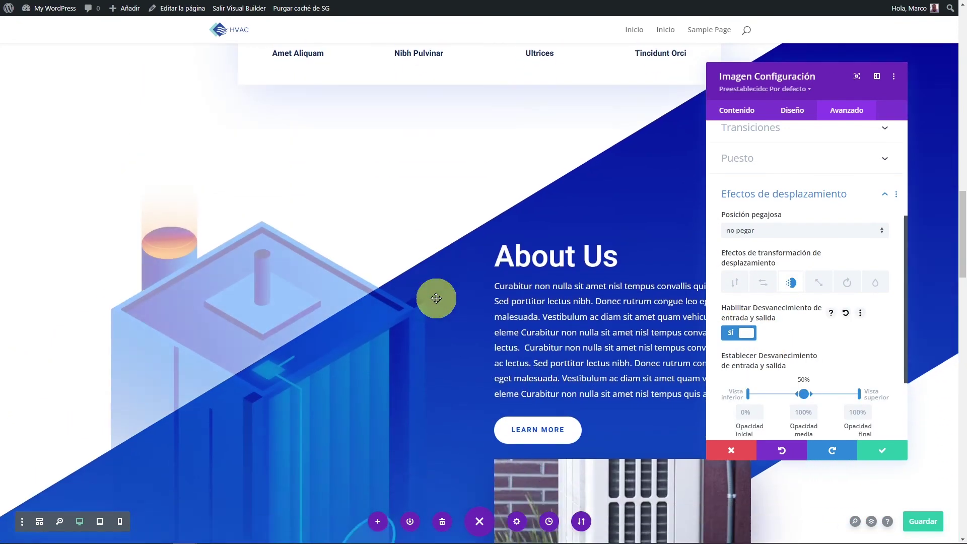
{"action": "scroll", "coordinate": [437, 298], "scroll_direction": "up", "scroll_amount": 4}
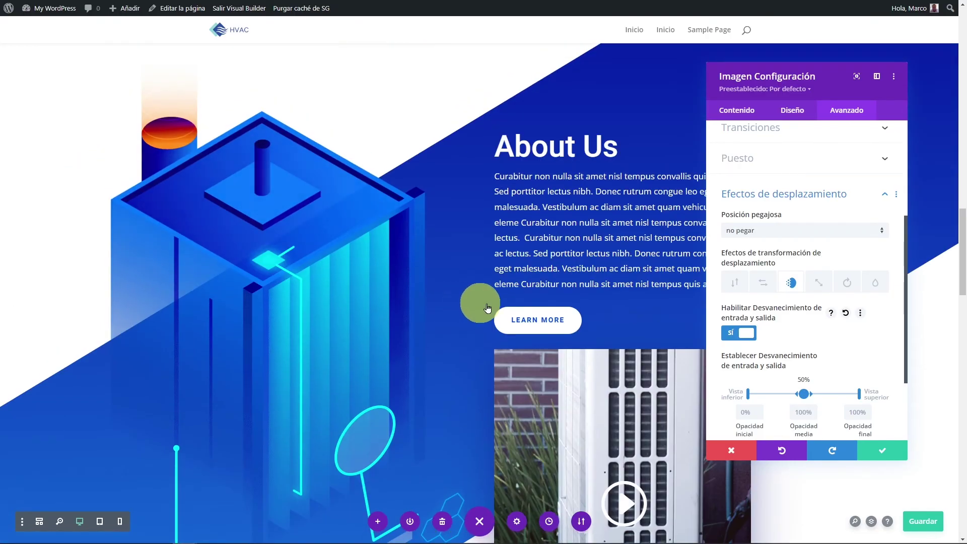
{"action": "left_click", "coordinate": [739, 333]}
- Try the scaling up and down scroll effect on the building image, preview it and disable it again
{"action": "left_click", "coordinate": [819, 283]}
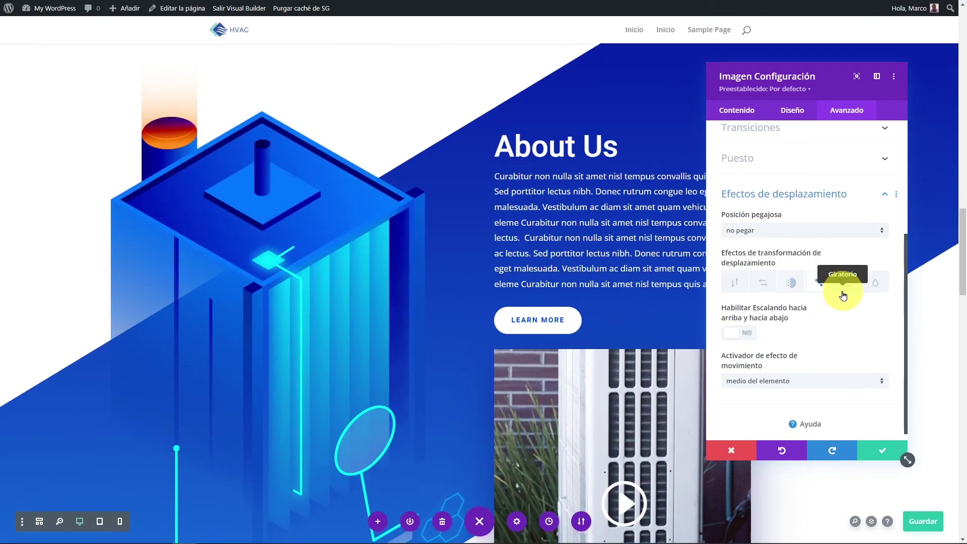
{"action": "left_click", "coordinate": [739, 332]}
{"action": "scroll", "coordinate": [464, 289], "scroll_direction": "down", "scroll_amount": 1}
{"action": "scroll", "coordinate": [464, 289], "scroll_direction": "up", "scroll_amount": 7}
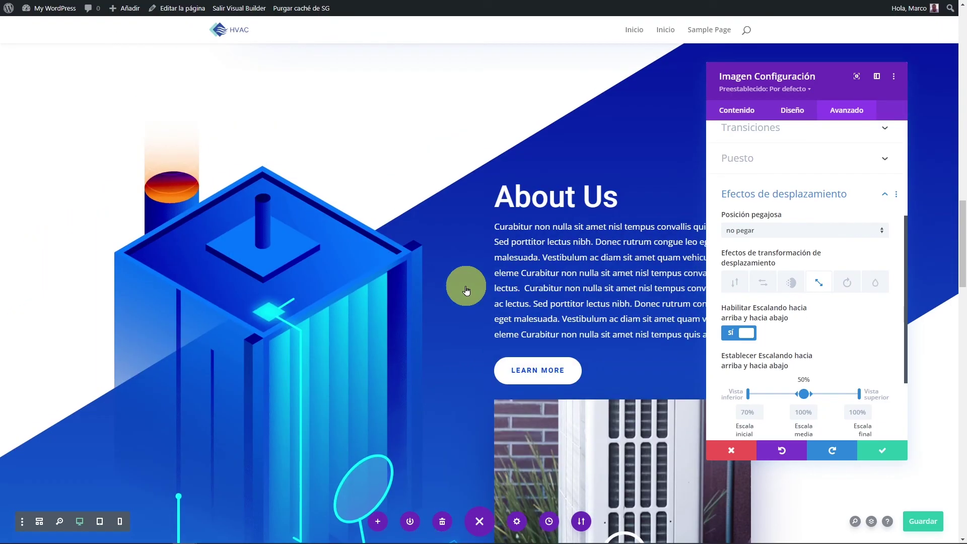
{"action": "scroll", "coordinate": [466, 287], "scroll_direction": "down", "scroll_amount": 7}
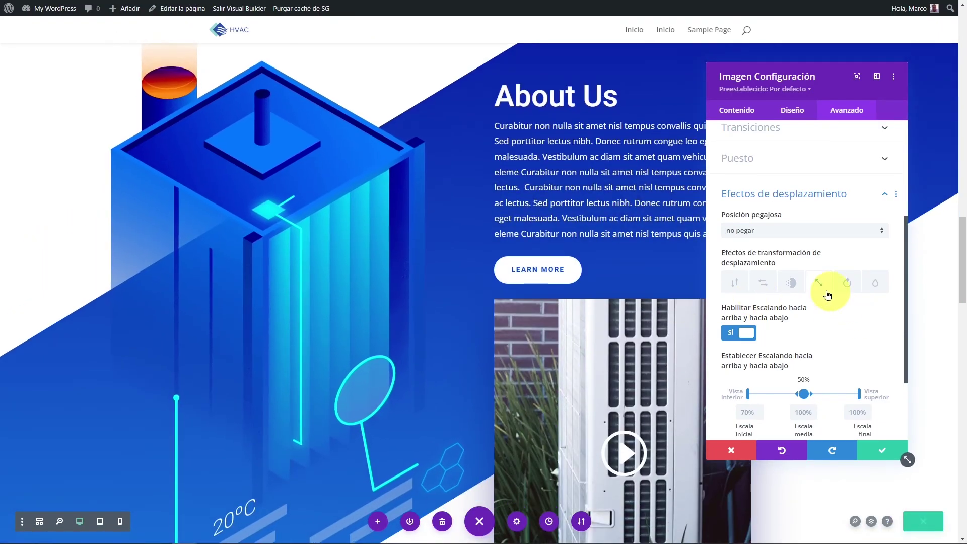
{"action": "left_click", "coordinate": [753, 333]}
- Try the rotation scroll effect (Giratorio) on the building image, preview it and disable it again
{"action": "left_click", "coordinate": [851, 284]}
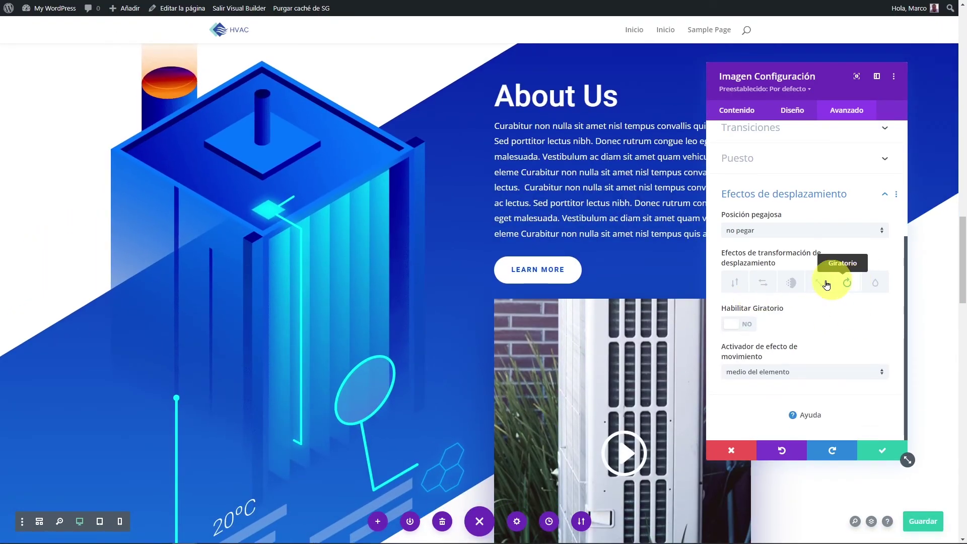
{"action": "left_click", "coordinate": [741, 324]}
{"action": "scroll", "coordinate": [406, 275], "scroll_direction": "up", "scroll_amount": 6}
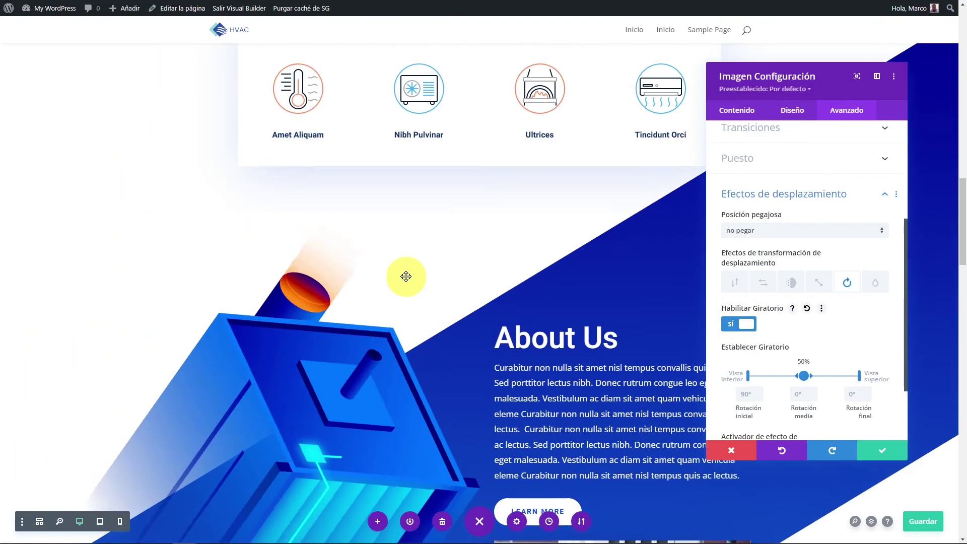
{"action": "scroll", "coordinate": [406, 282], "scroll_direction": "down", "scroll_amount": 3}
{"action": "scroll", "coordinate": [406, 286], "scroll_direction": "down", "scroll_amount": 5}
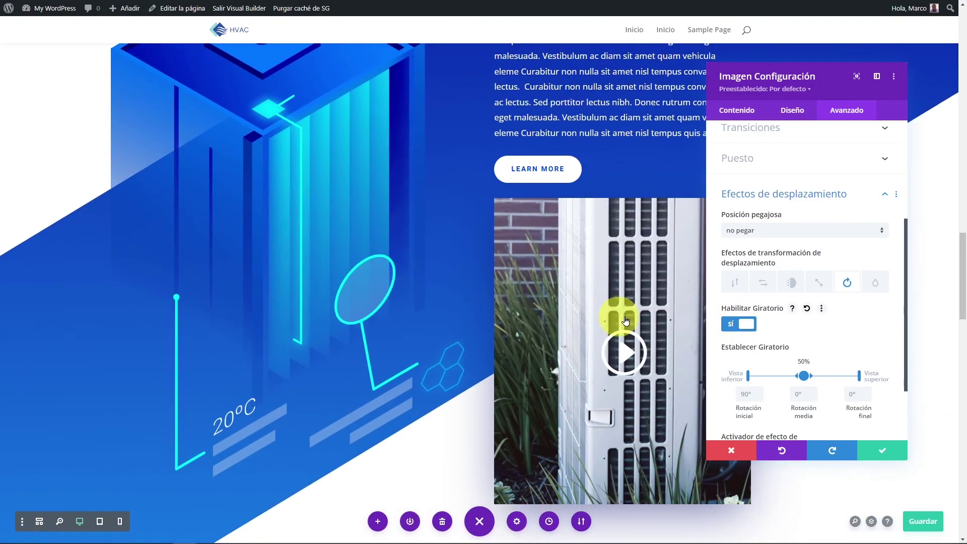
{"action": "left_click", "coordinate": [734, 325]}
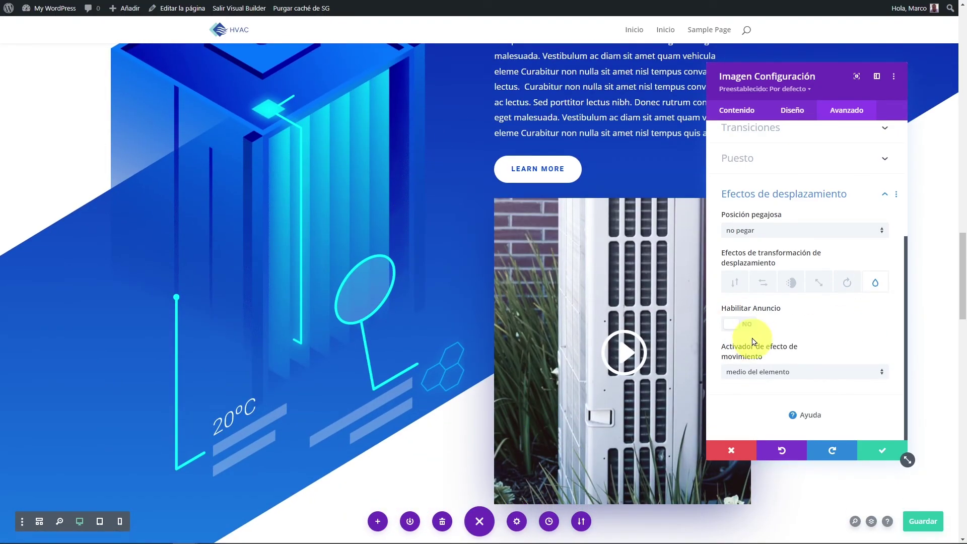
- Try the blur scroll effect (Anuncio) on the building image, preview it and disable it again
{"action": "left_click", "coordinate": [740, 324]}
{"action": "scroll", "coordinate": [410, 287], "scroll_direction": "up", "scroll_amount": 8}
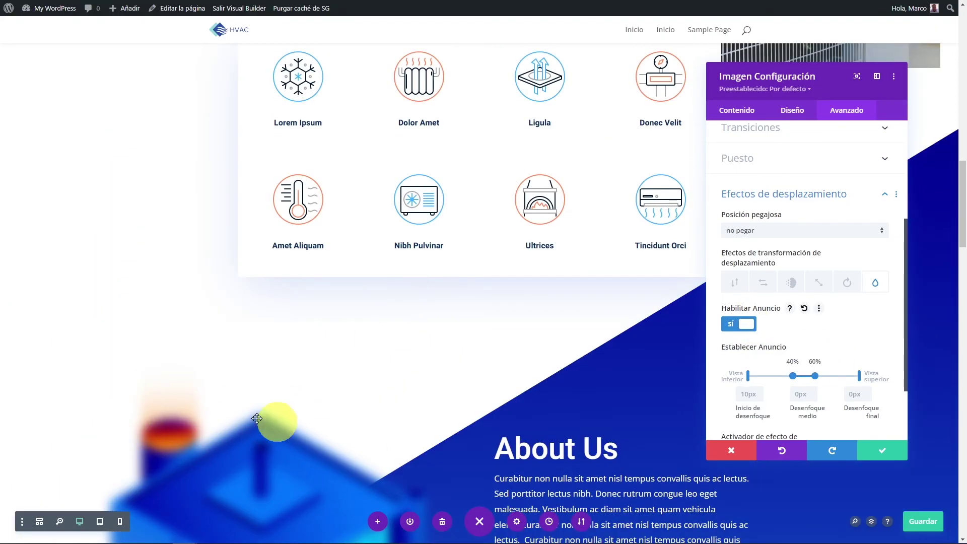
{"action": "scroll", "coordinate": [298, 402], "scroll_direction": "down", "scroll_amount": 3}
{"action": "scroll", "coordinate": [497, 404], "scroll_direction": "down", "scroll_amount": 6}
{"action": "scroll", "coordinate": [378, 341], "scroll_direction": "up", "scroll_amount": 3}
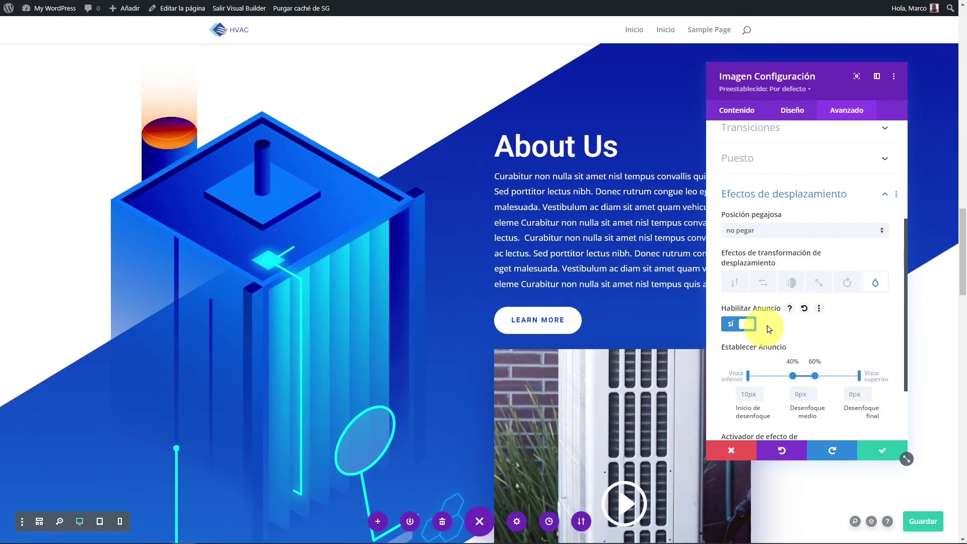
{"action": "left_click", "coordinate": [730, 322]}
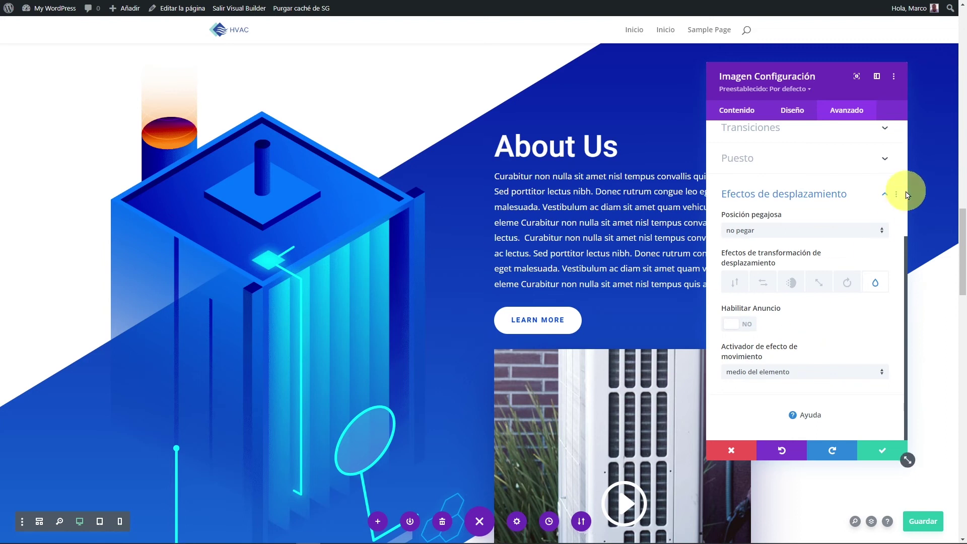
- Examine the building image's Condiciones options and its Visibilidad options for disabling it per device
{"action": "left_click", "coordinate": [883, 194]}
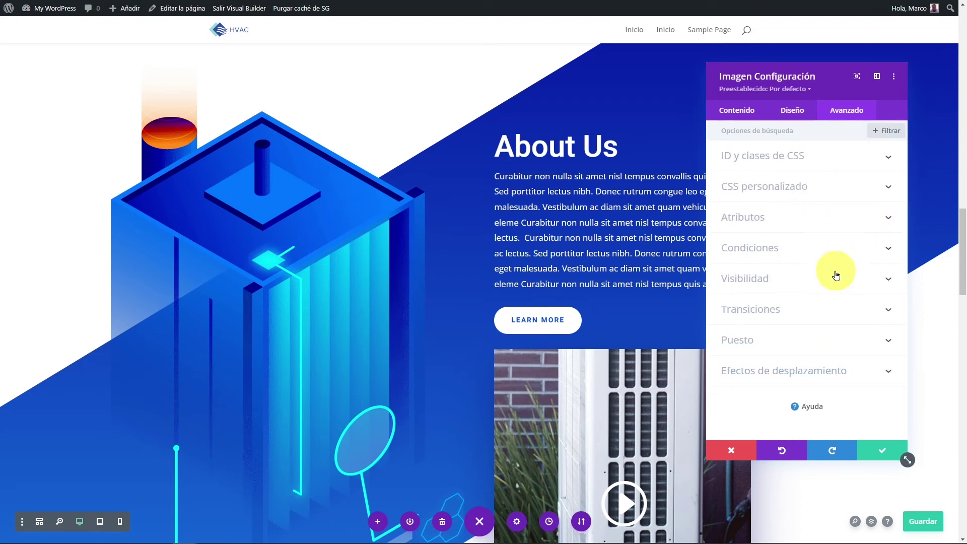
{"action": "left_click", "coordinate": [874, 251]}
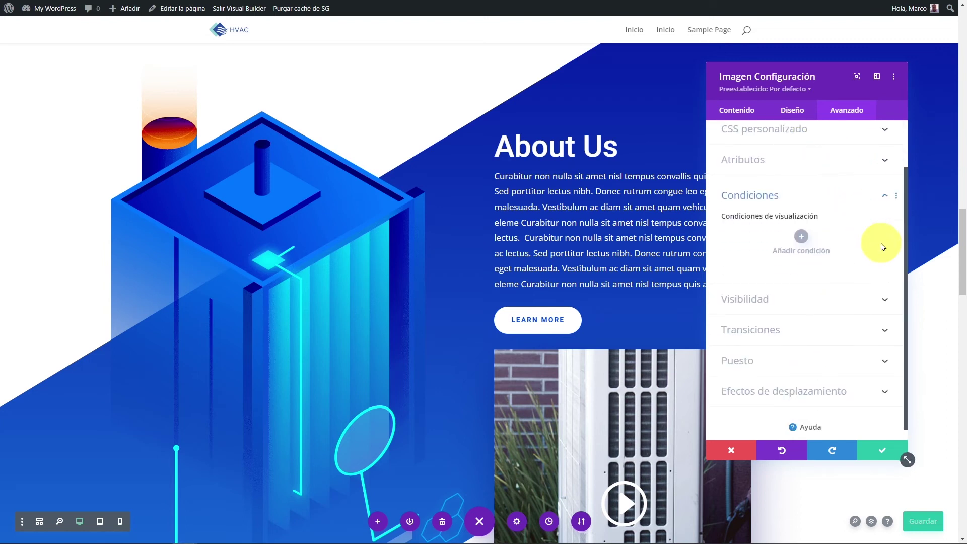
{"action": "left_click", "coordinate": [883, 298]}
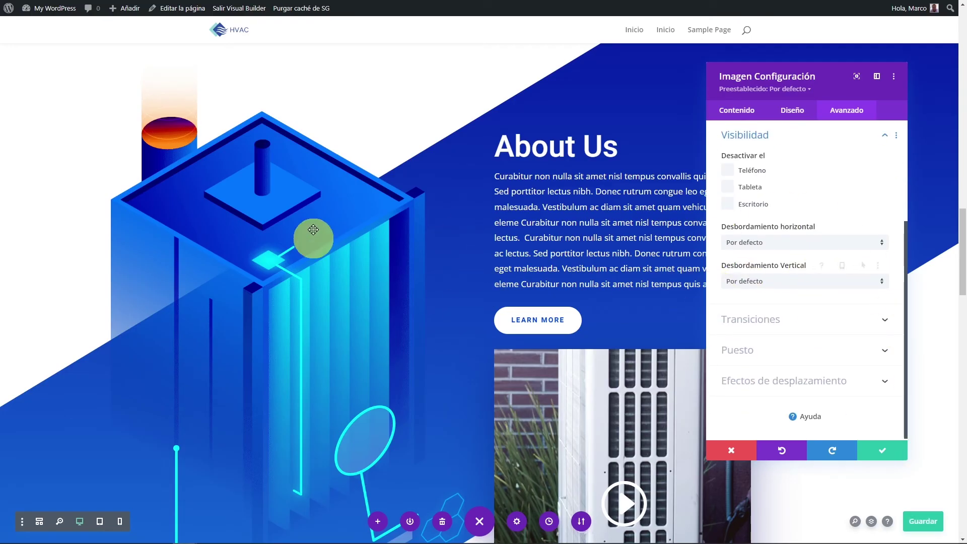
- Discard the building image's settings and return to the HVAC Services section
{"action": "scroll", "coordinate": [403, 272], "scroll_direction": "up", "scroll_amount": 7}
{"action": "scroll", "coordinate": [411, 285], "scroll_direction": "up", "scroll_amount": 10}
{"action": "left_click", "coordinate": [320, 280]}
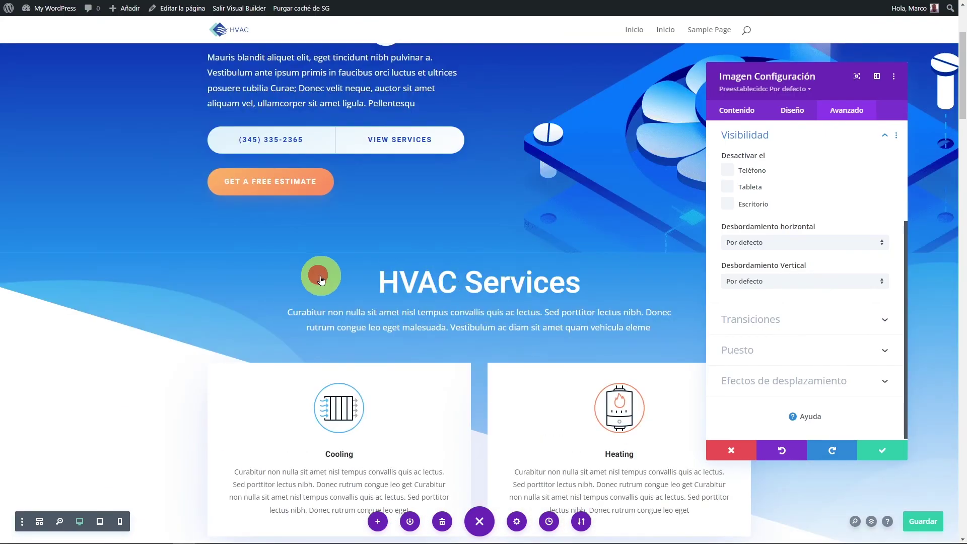
{"action": "scroll", "coordinate": [315, 252], "scroll_direction": "down", "scroll_amount": 4}
{"action": "scroll", "coordinate": [282, 272], "scroll_direction": "up", "scroll_amount": 5}
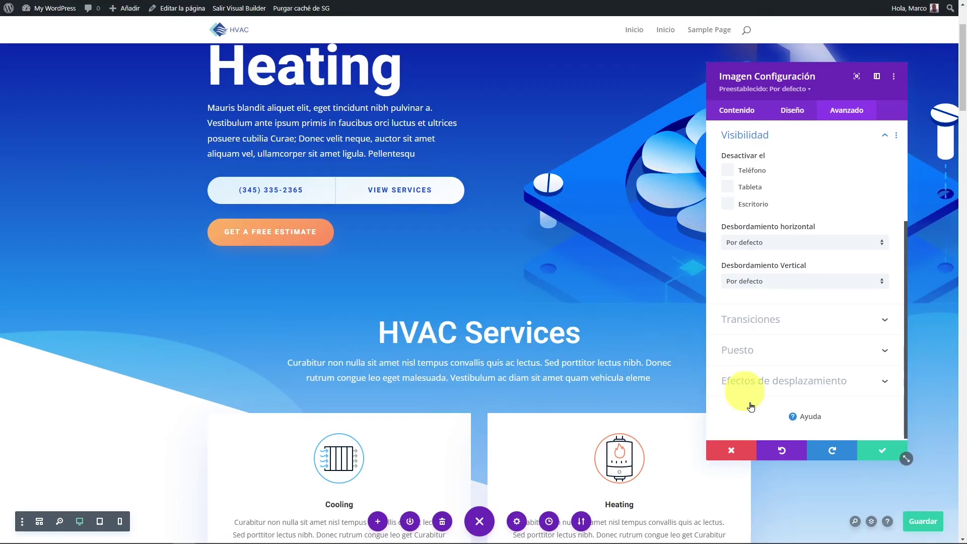
{"action": "left_click", "coordinate": [741, 450]}
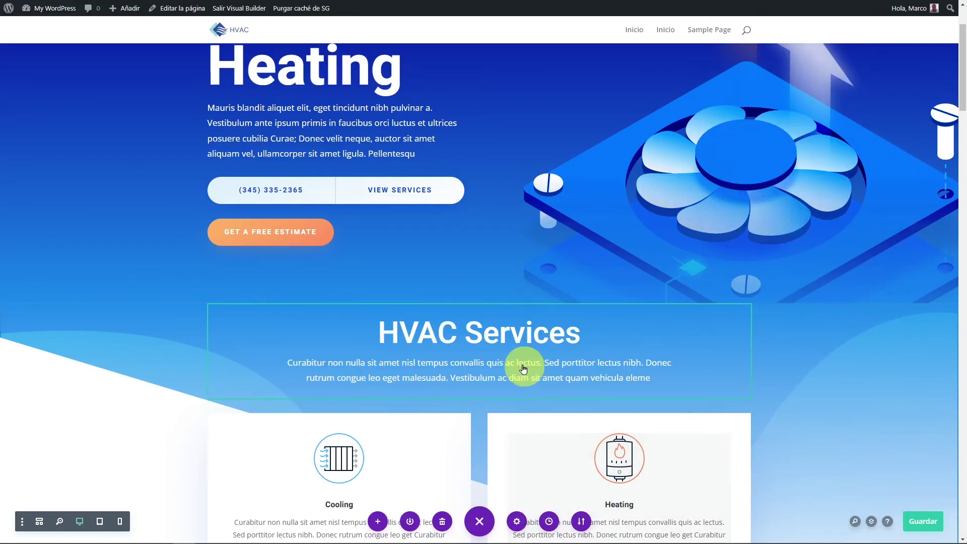
- Try disabling the HVAC Services heading row on Teléfono and Tableta, and preview it in the phone view
{"action": "mouse_move", "coordinate": [283, 339]}
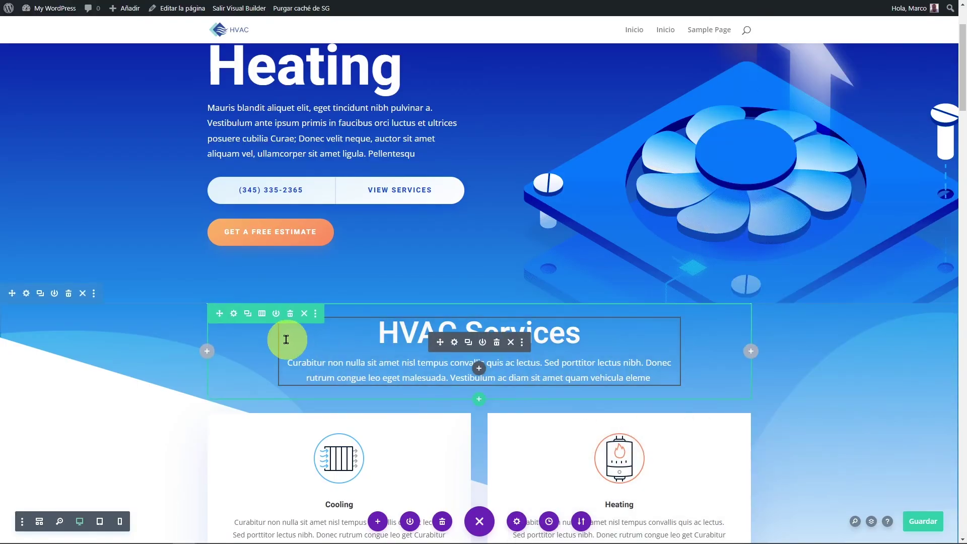
{"action": "left_click", "coordinate": [234, 315]}
{"action": "left_click", "coordinate": [847, 110]}
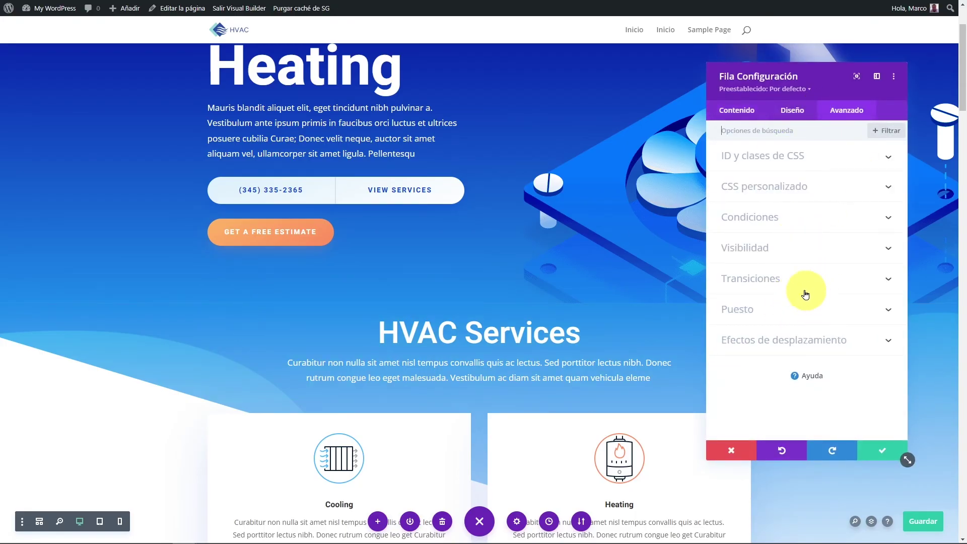
{"action": "left_click", "coordinate": [835, 252]}
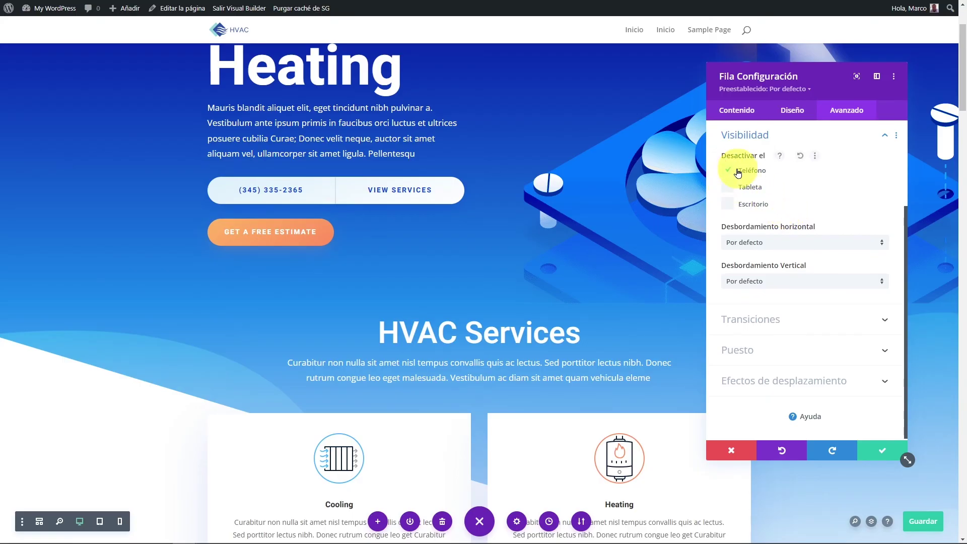
{"action": "left_click", "coordinate": [732, 193]}
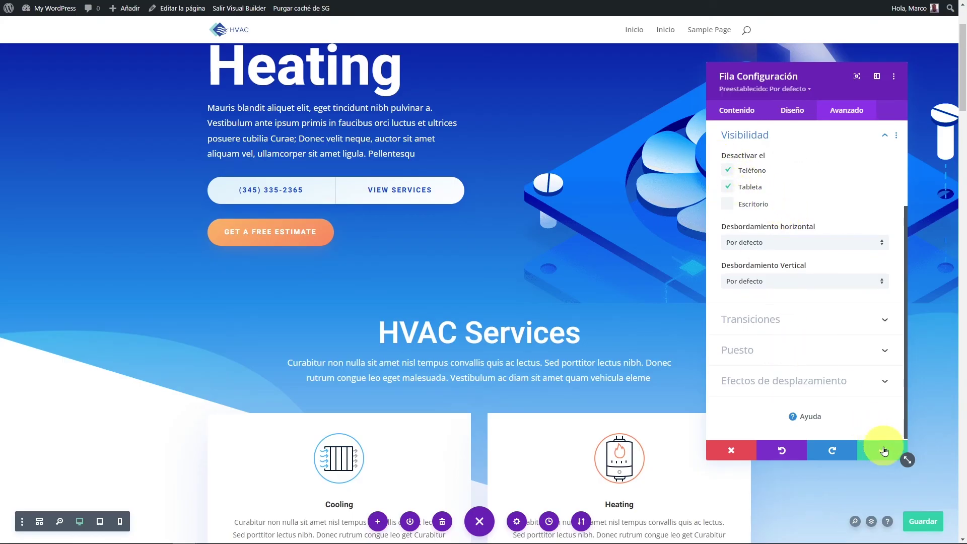
{"action": "left_click", "coordinate": [119, 526]}
{"action": "scroll", "coordinate": [510, 367], "scroll_direction": "down", "scroll_amount": 7}
{"action": "scroll", "coordinate": [513, 372], "scroll_direction": "up", "scroll_amount": 3}
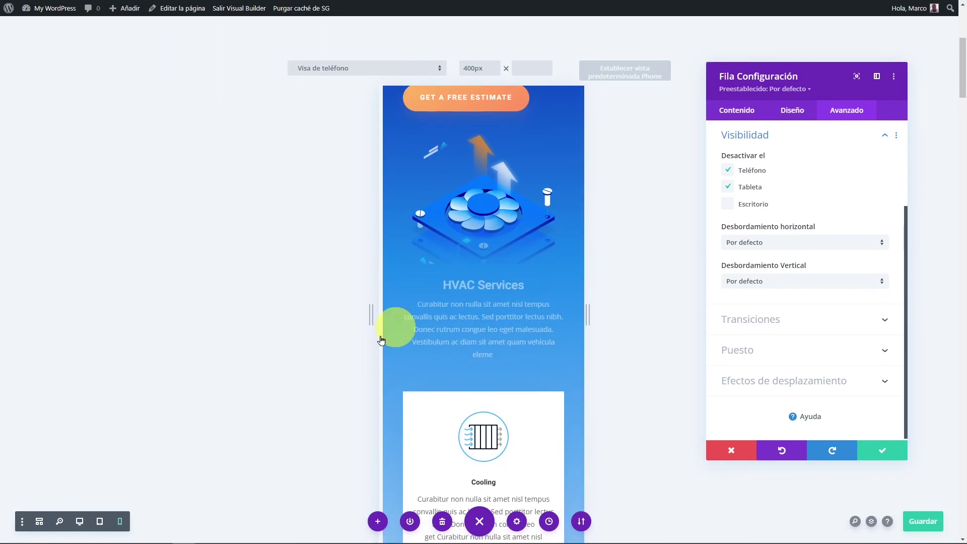
{"action": "left_click", "coordinate": [81, 522]}
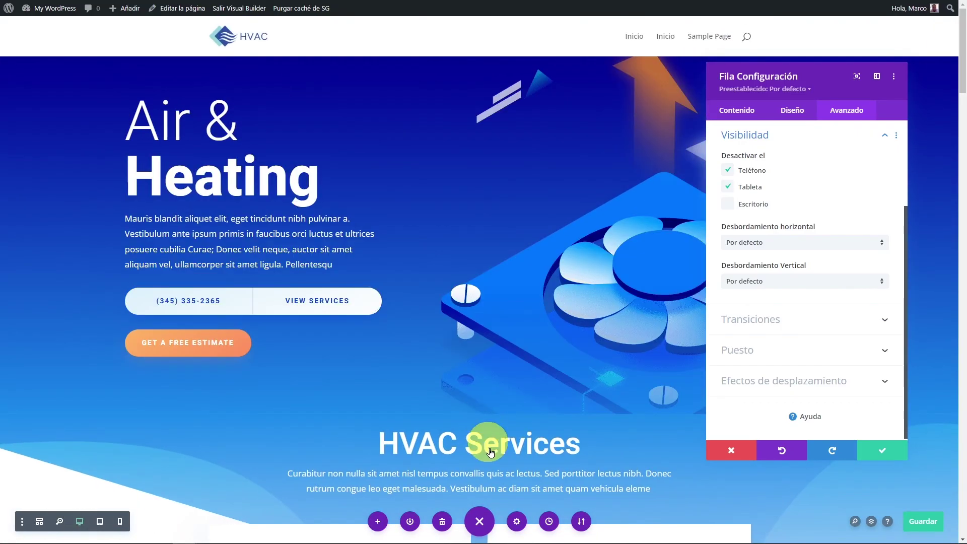
- Enable the HVAC Services row on all devices, test disabling it on Teléfono only in the phone view, and discard the settings
{"action": "scroll", "coordinate": [663, 391], "scroll_direction": "down", "scroll_amount": 1}
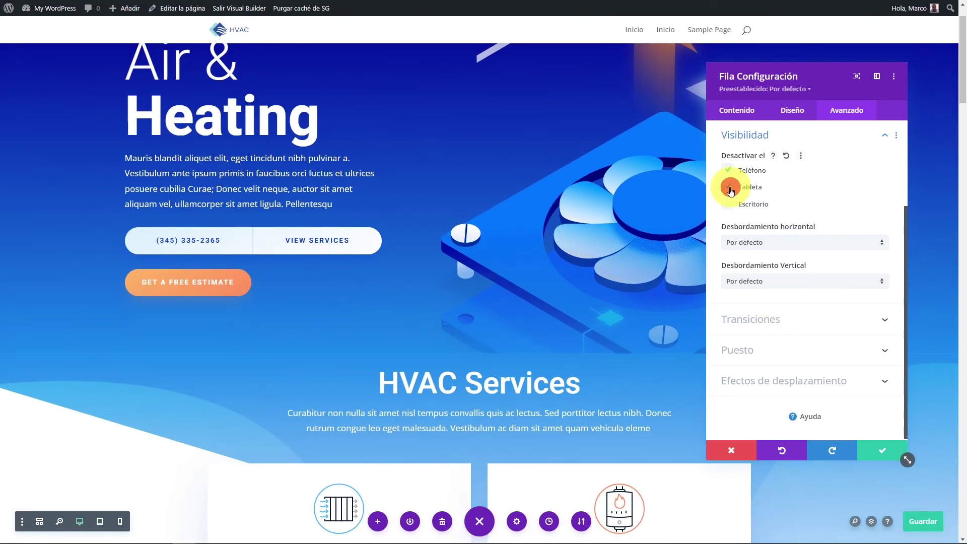
{"action": "left_click", "coordinate": [120, 520]}
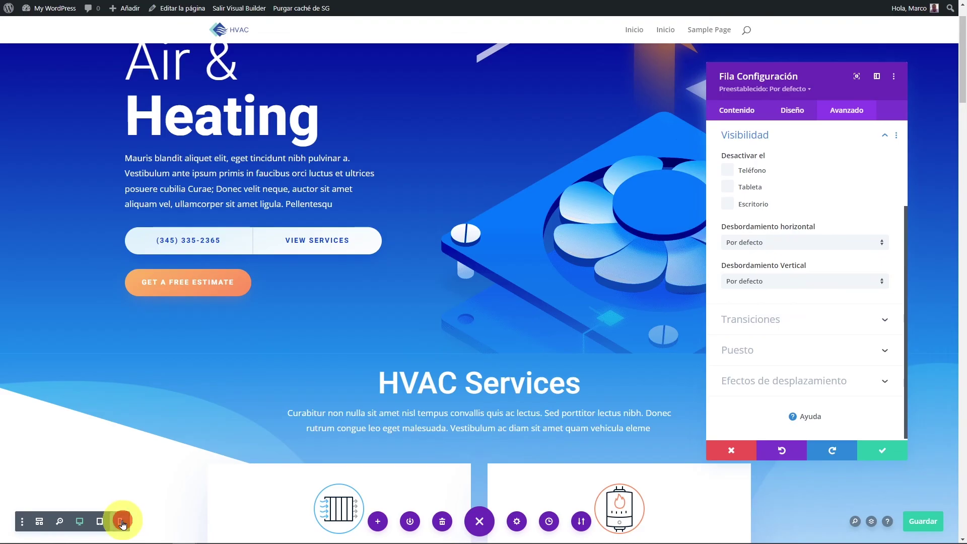
{"action": "scroll", "coordinate": [488, 377], "scroll_direction": "down", "scroll_amount": 5}
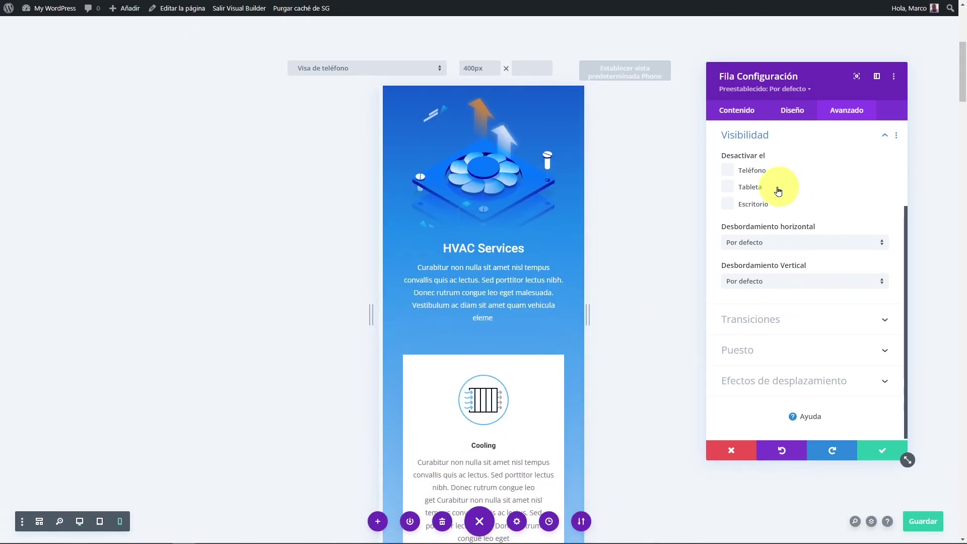
{"action": "left_click", "coordinate": [728, 171]}
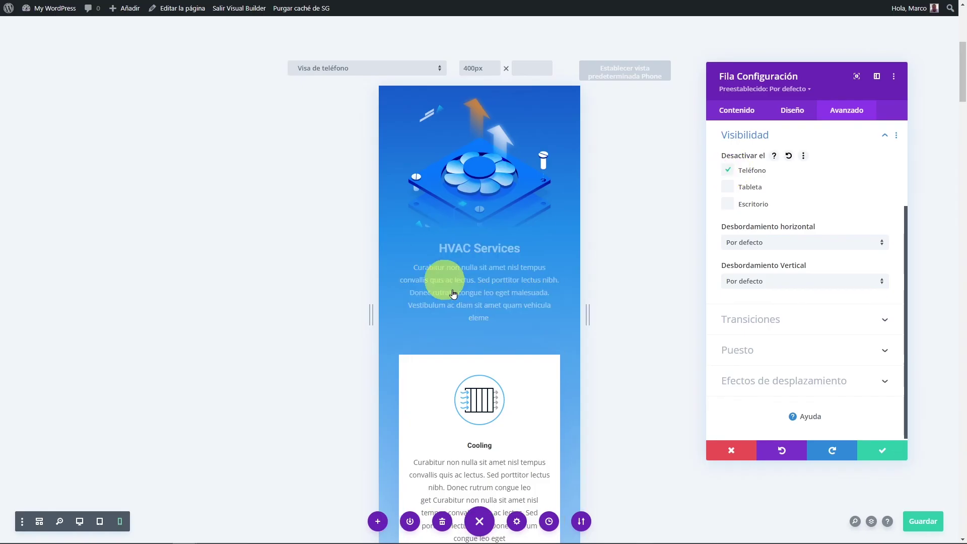
{"action": "left_click", "coordinate": [727, 171]}
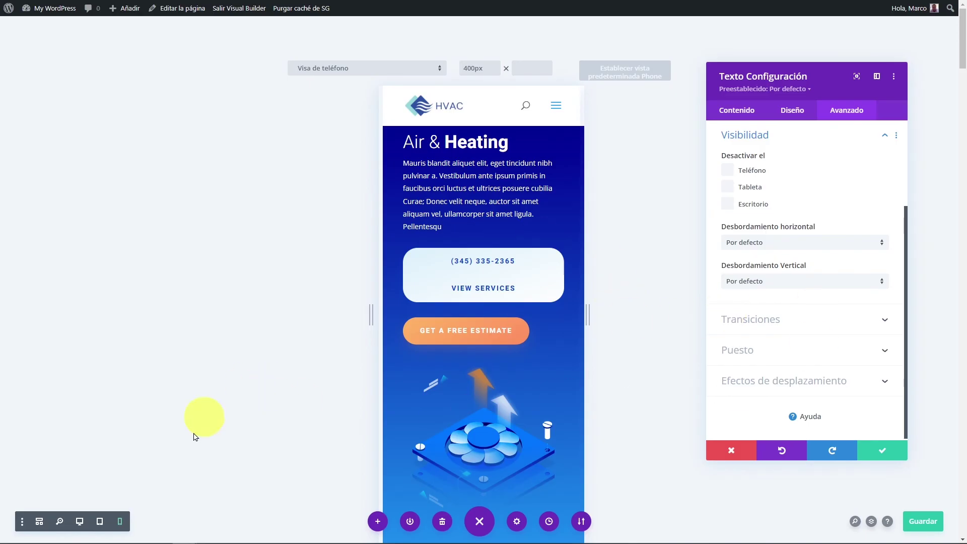
{"action": "left_click", "coordinate": [81, 524]}
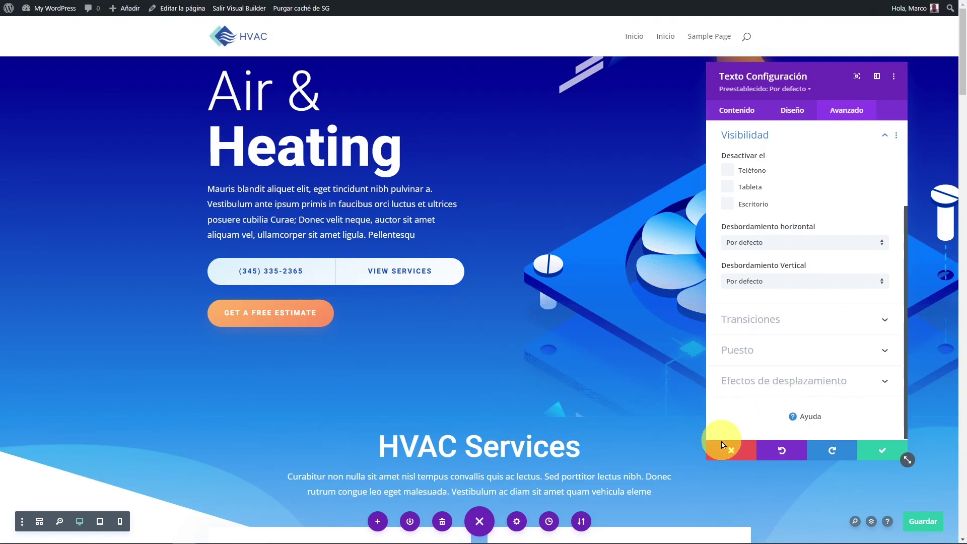
{"action": "left_click", "coordinate": [733, 452]}
- Insert a regular section with a row of two equal columns between The Best in Technology and Testimonials, without adding a module
{"action": "scroll", "coordinate": [632, 358], "scroll_direction": "down", "scroll_amount": 10}
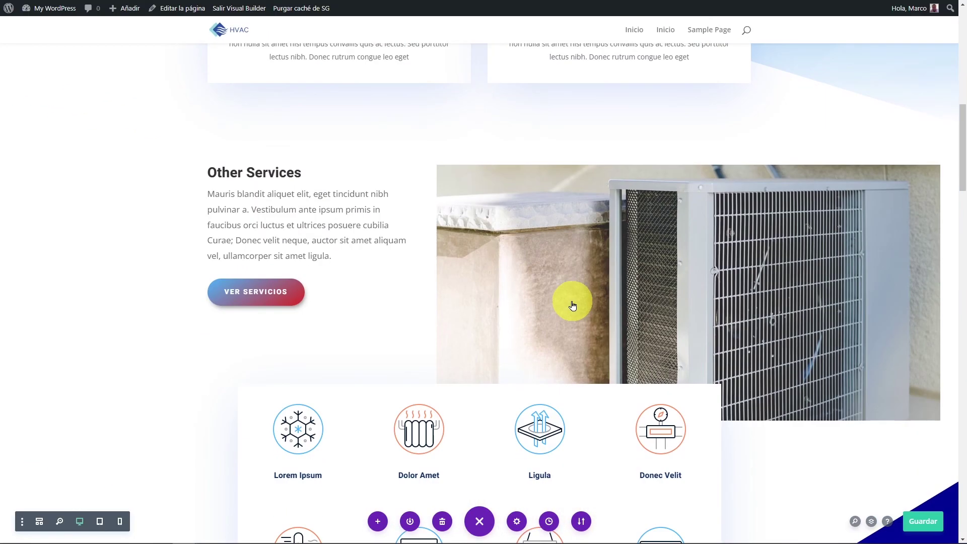
{"action": "scroll", "coordinate": [642, 315], "scroll_direction": "down", "scroll_amount": 15}
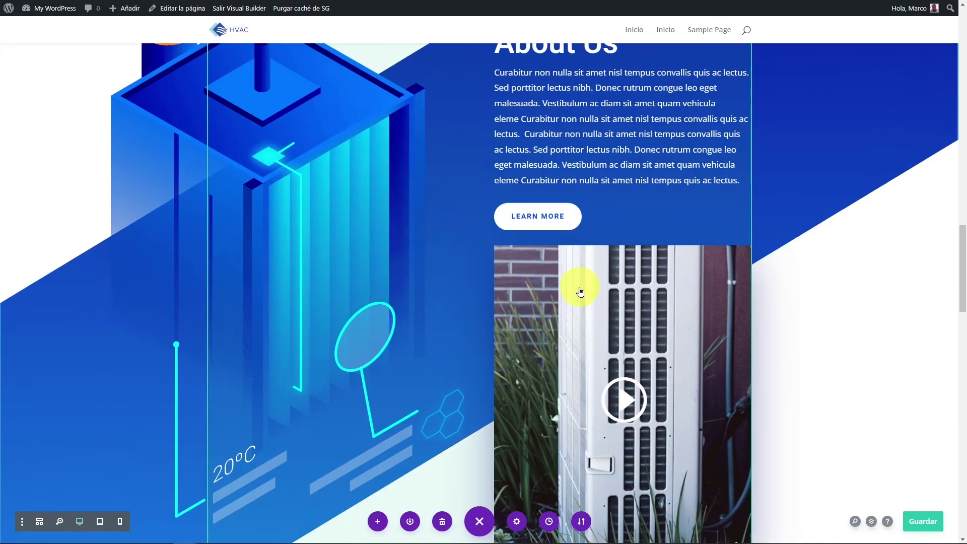
{"action": "scroll", "coordinate": [598, 286], "scroll_direction": "down", "scroll_amount": 5}
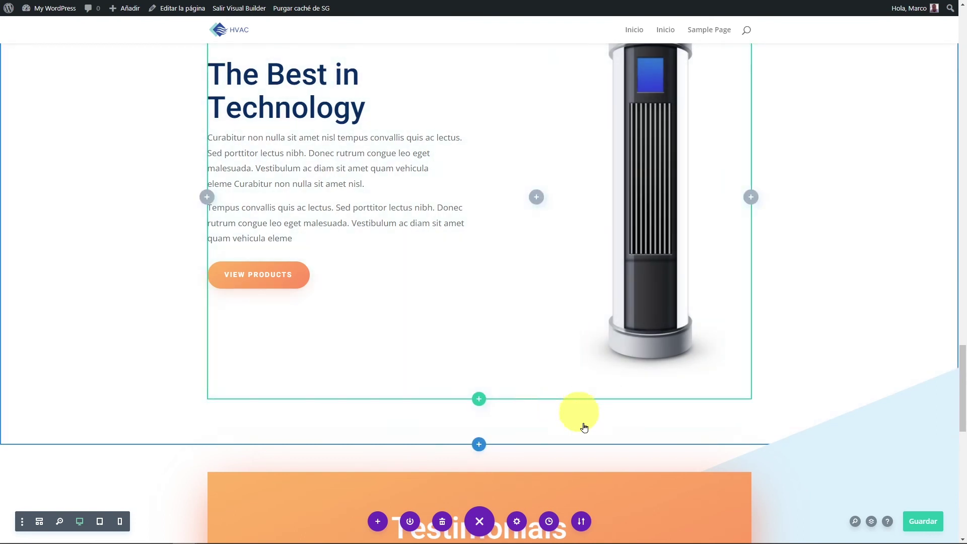
{"action": "key", "text": "ctrl+s"}
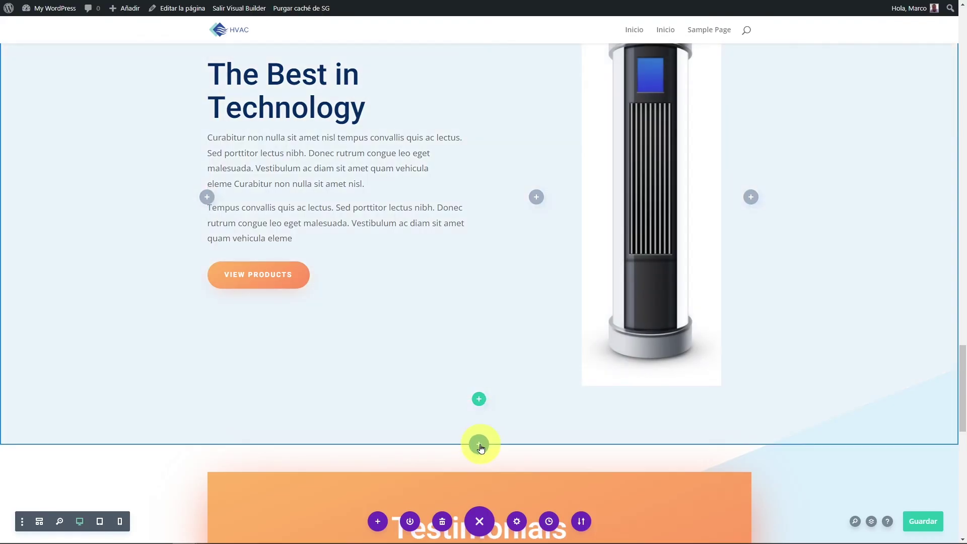
{"action": "left_click", "coordinate": [479, 445]}
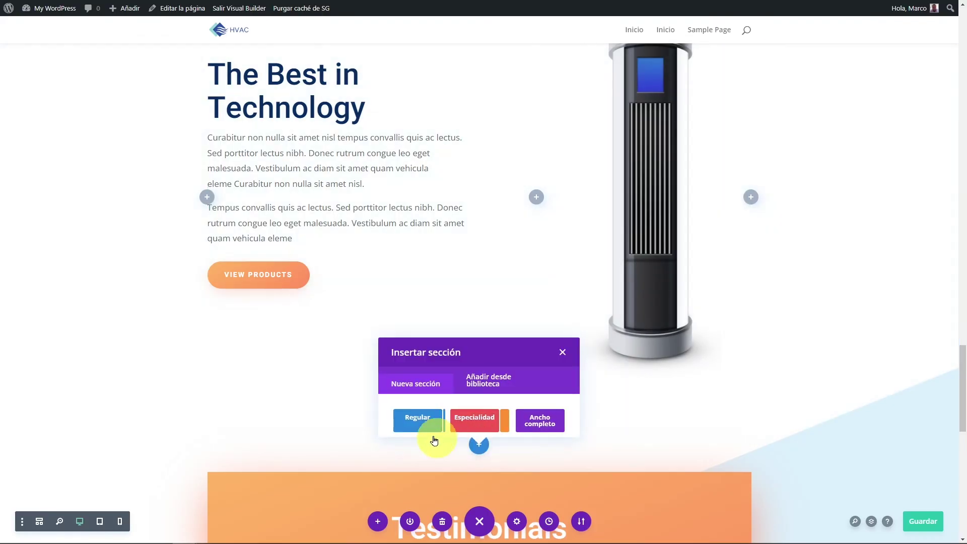
{"action": "left_click", "coordinate": [419, 420]}
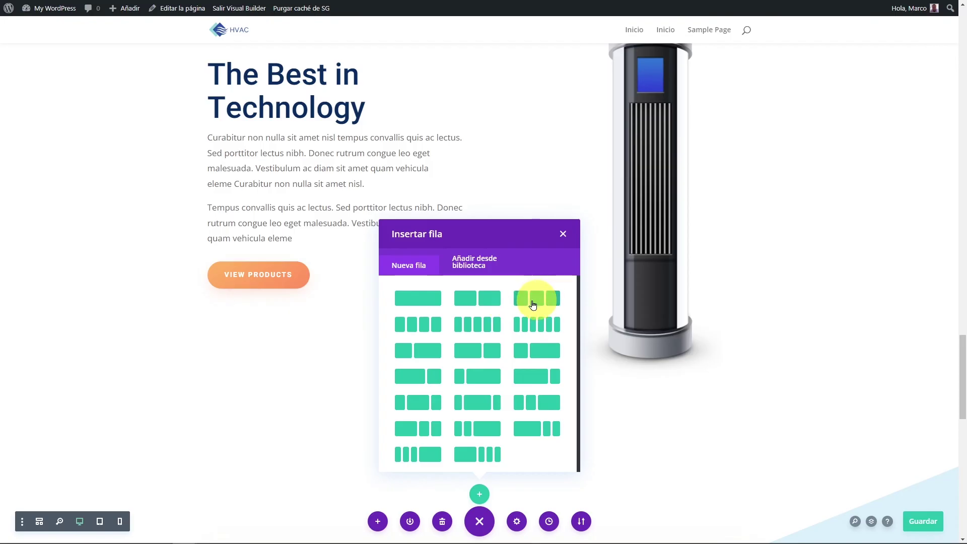
{"action": "left_click", "coordinate": [480, 300]}
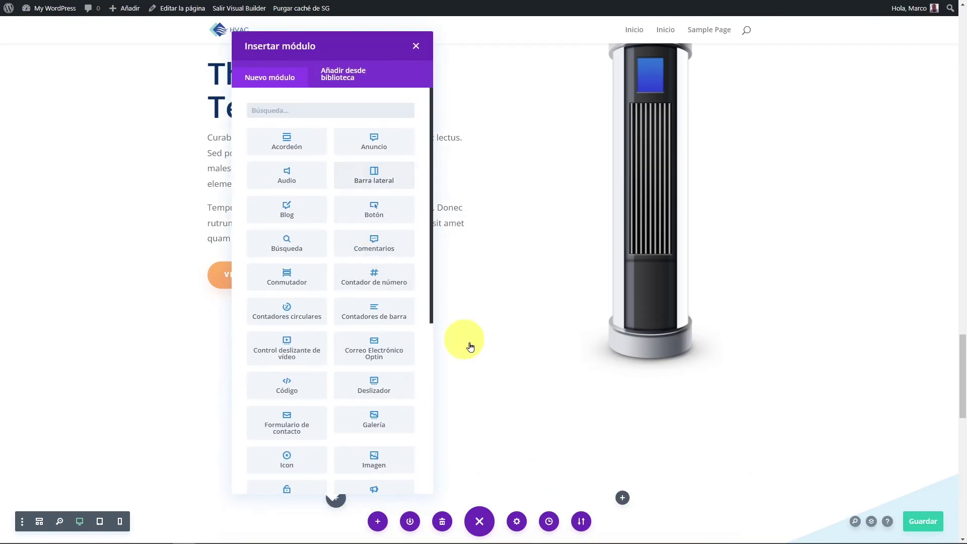
{"action": "scroll", "coordinate": [348, 270], "scroll_direction": "down", "scroll_amount": 5}
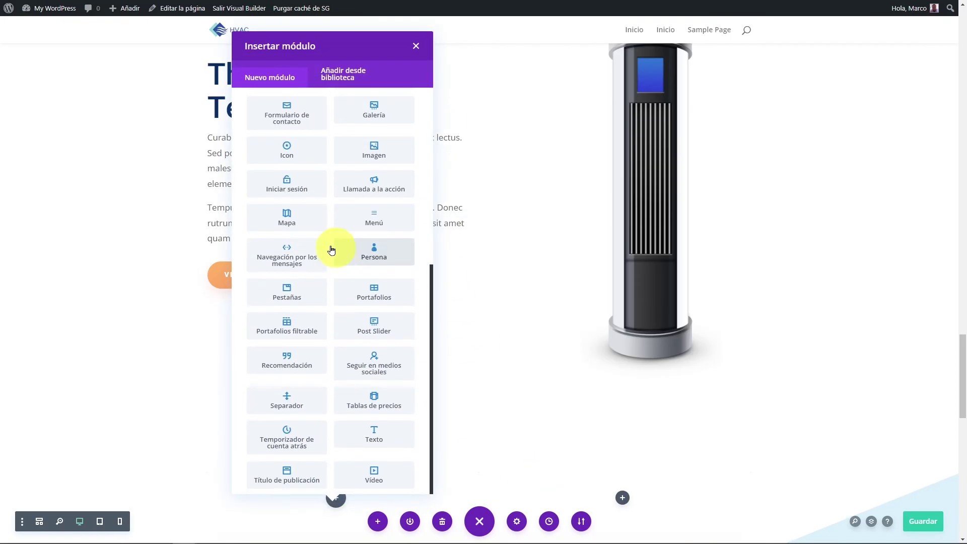
{"action": "left_click", "coordinate": [417, 49]}
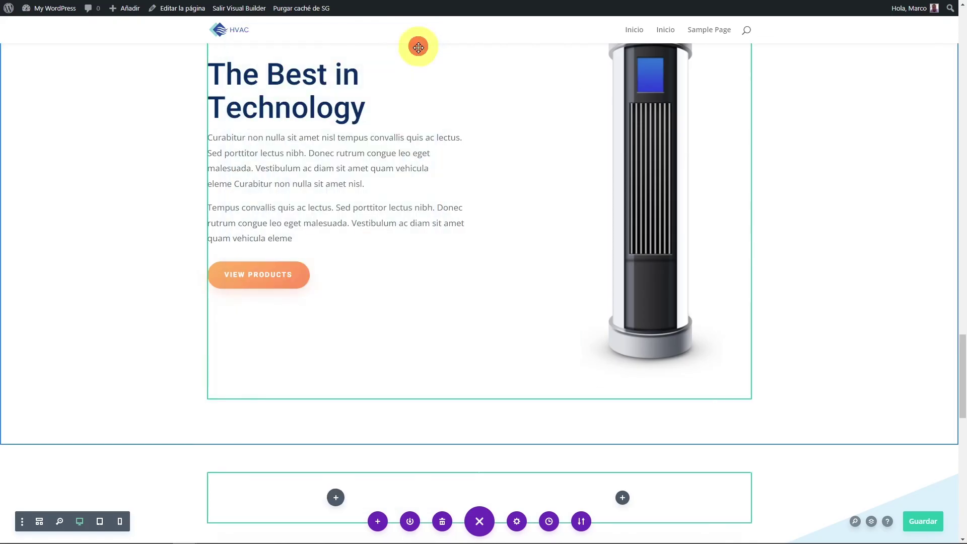
- Add an Imagen module with hvac-14.jpg from the media library to the first column of the new row
{"action": "scroll", "coordinate": [554, 403], "scroll_direction": "down", "scroll_amount": 4}
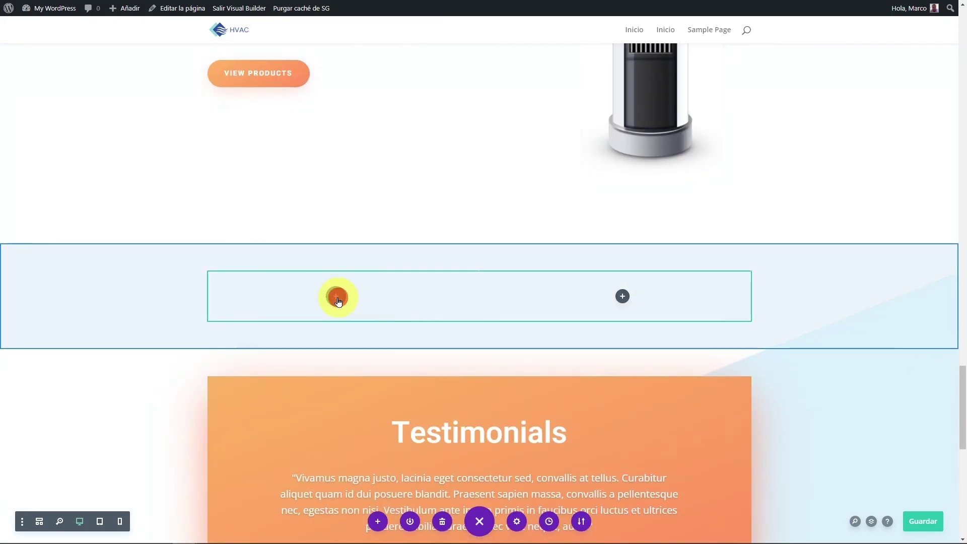
{"action": "left_click", "coordinate": [337, 297]}
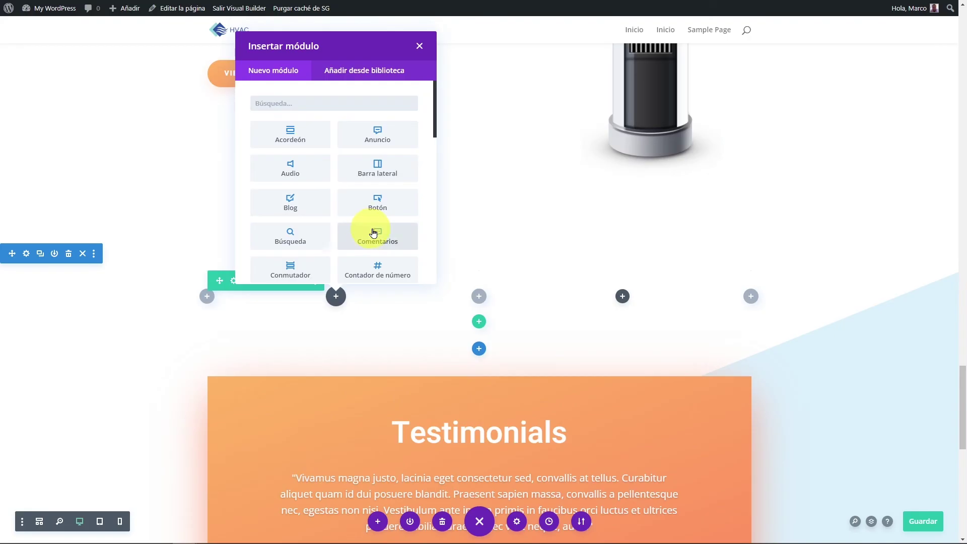
{"action": "scroll", "coordinate": [334, 146], "scroll_direction": "down", "scroll_amount": 5}
{"action": "scroll", "coordinate": [348, 162], "scroll_direction": "up", "scroll_amount": 5}
{"action": "scroll", "coordinate": [352, 171], "scroll_direction": "up", "scroll_amount": 1}
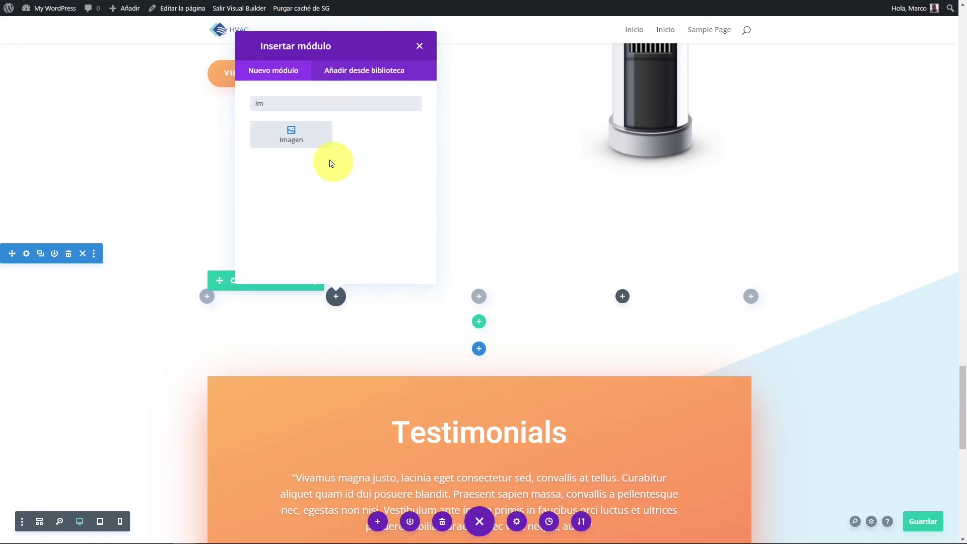
{"action": "left_click", "coordinate": [302, 137]}
{"action": "left_click", "coordinate": [812, 218]}
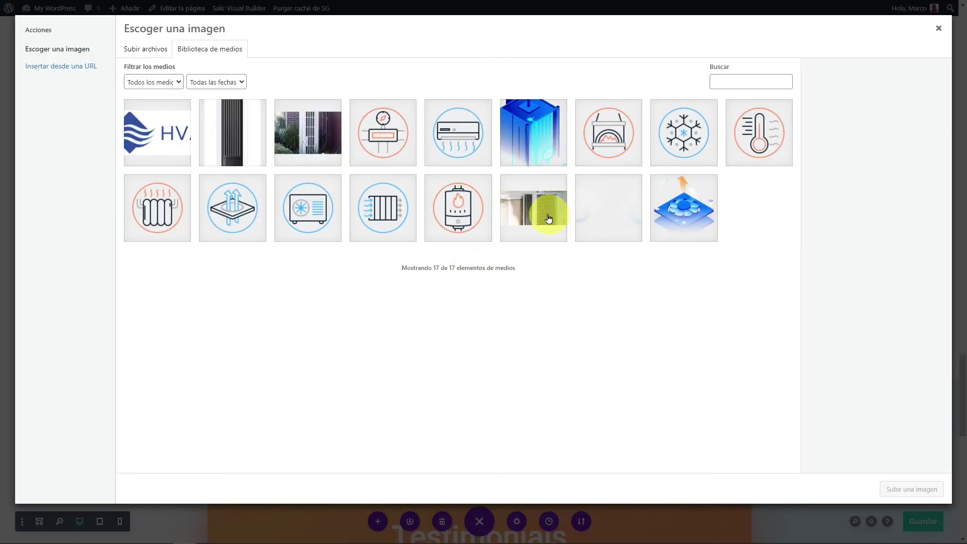
{"action": "left_click", "coordinate": [310, 137]}
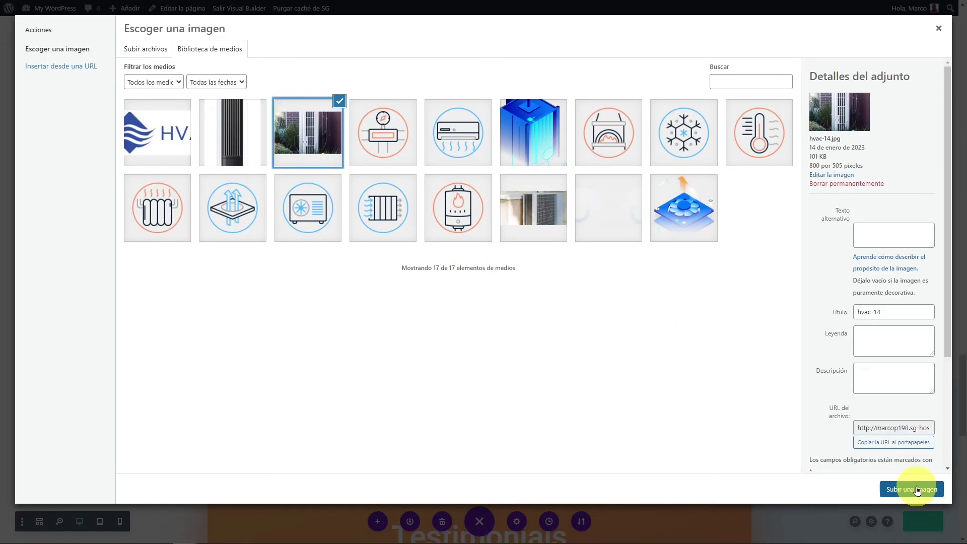
{"action": "left_click", "coordinate": [913, 489]}
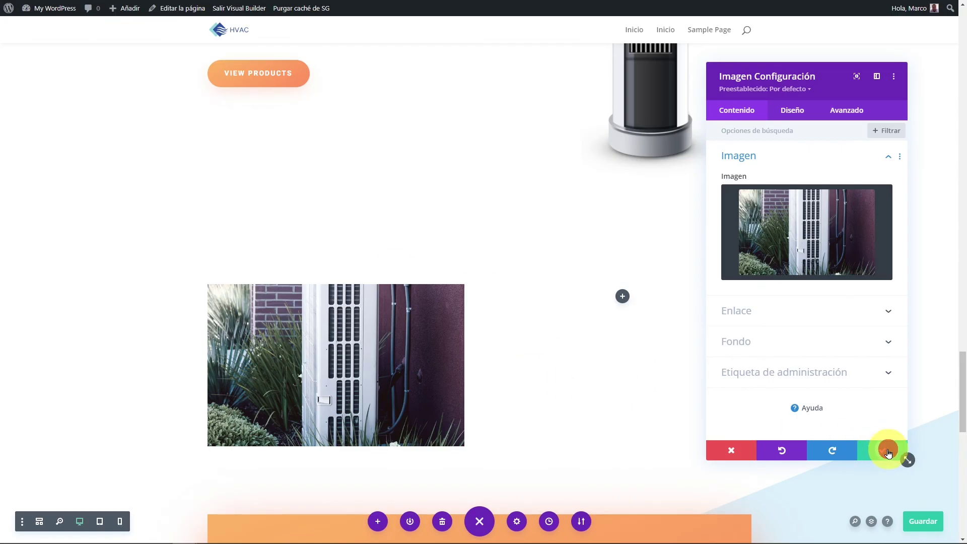
{"action": "left_click", "coordinate": [888, 451]}
- Add a Texto module to the second column and replace its placeholder content with "Aires acondicionados"
{"action": "left_click", "coordinate": [617, 298]}
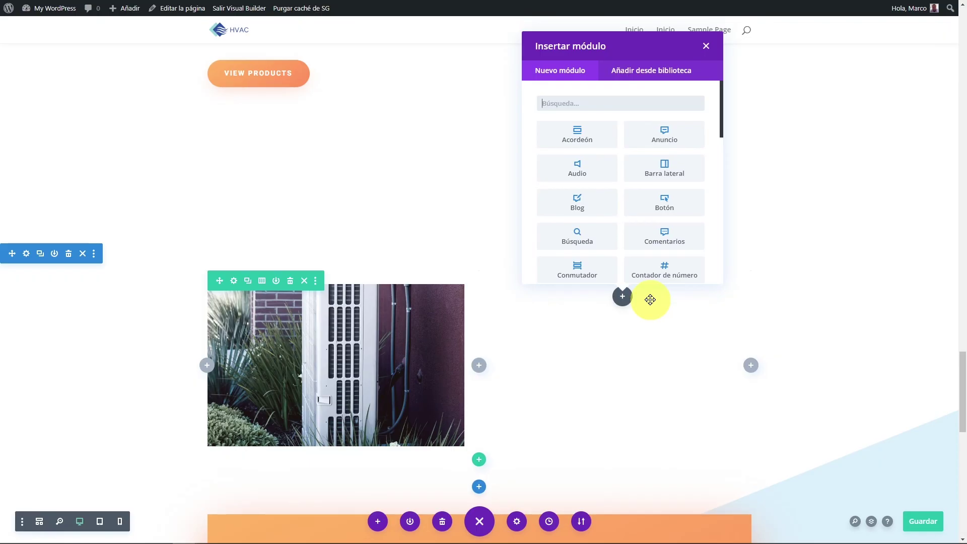
{"action": "type", "text": "te"}
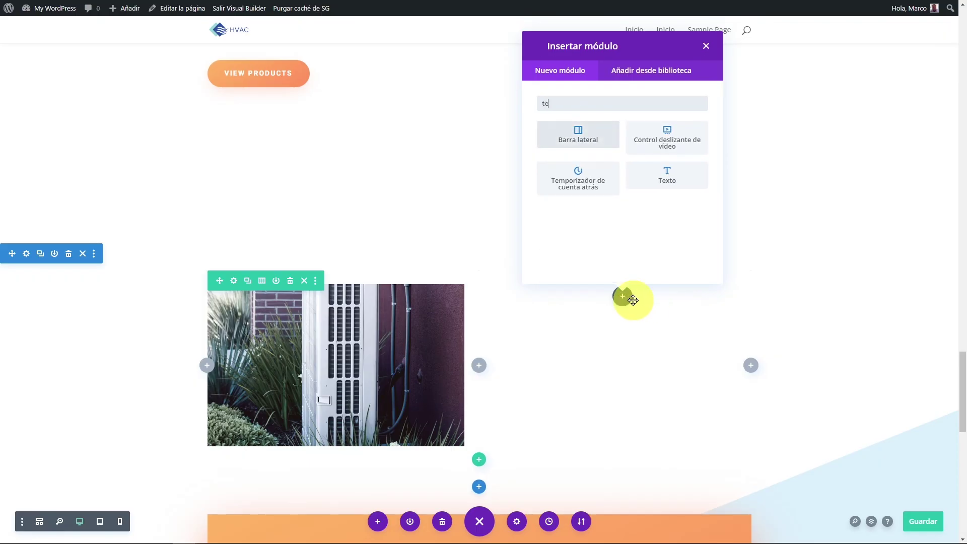
{"action": "left_click", "coordinate": [670, 169]}
{"action": "left_click", "coordinate": [788, 277]}
{"action": "key", "text": "ctrl+a"}
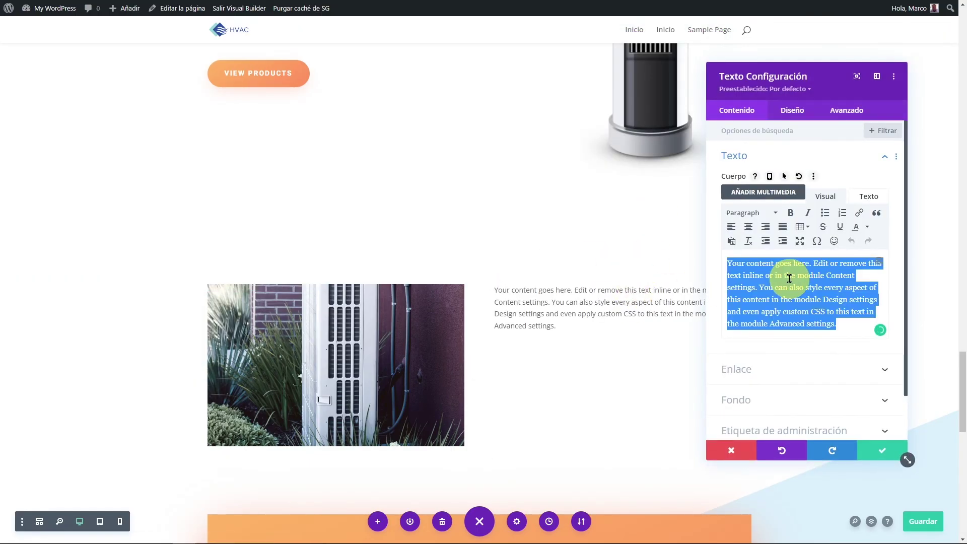
{"action": "key", "text": "BackSpace"}
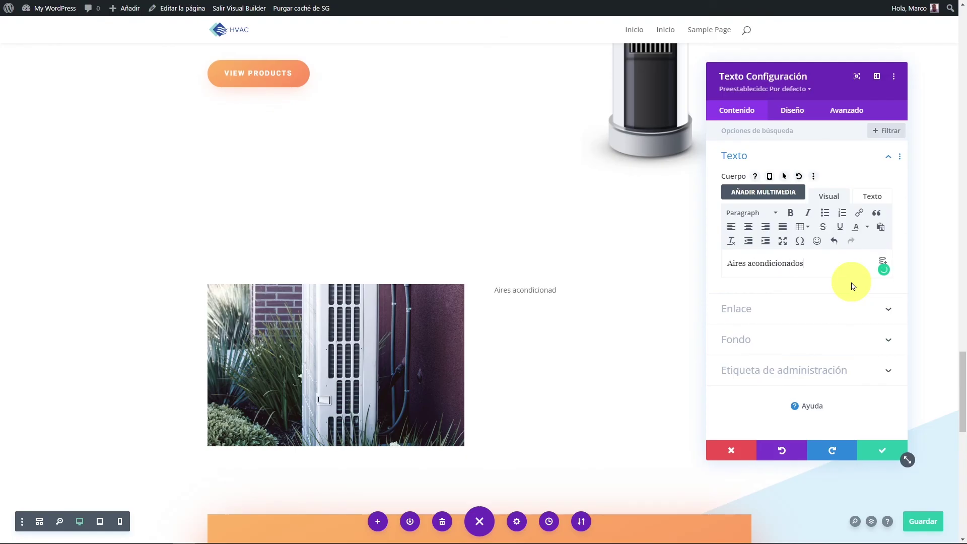
- Format the "Aires acondicionados" text as a bold Heading 2
{"action": "left_click", "coordinate": [777, 218]}
{"action": "left_click", "coordinate": [777, 273]}
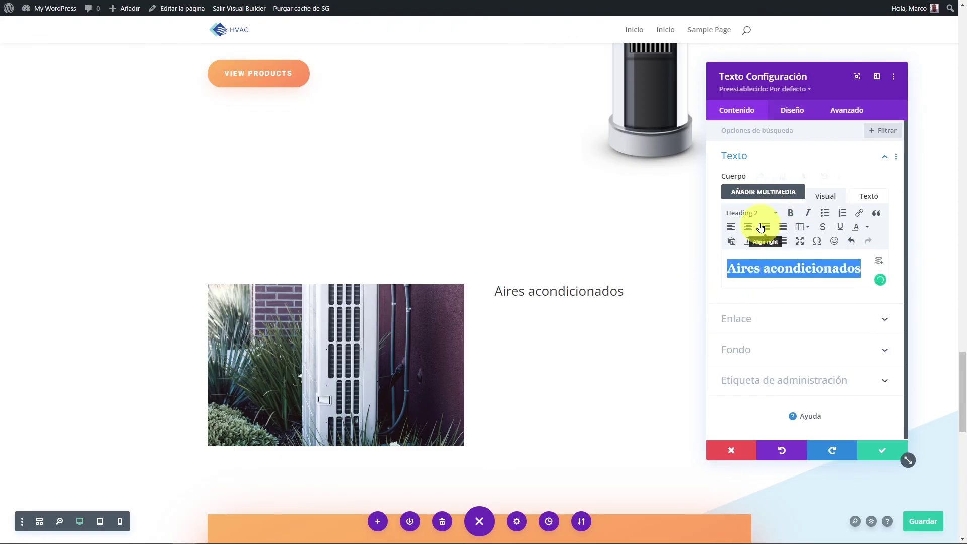
{"action": "left_click", "coordinate": [788, 216]}
- Add the paragraph "Los mejores servicios..." below the Aires acondicionados heading and open the text module's design settings
{"action": "left_click", "coordinate": [847, 271]}
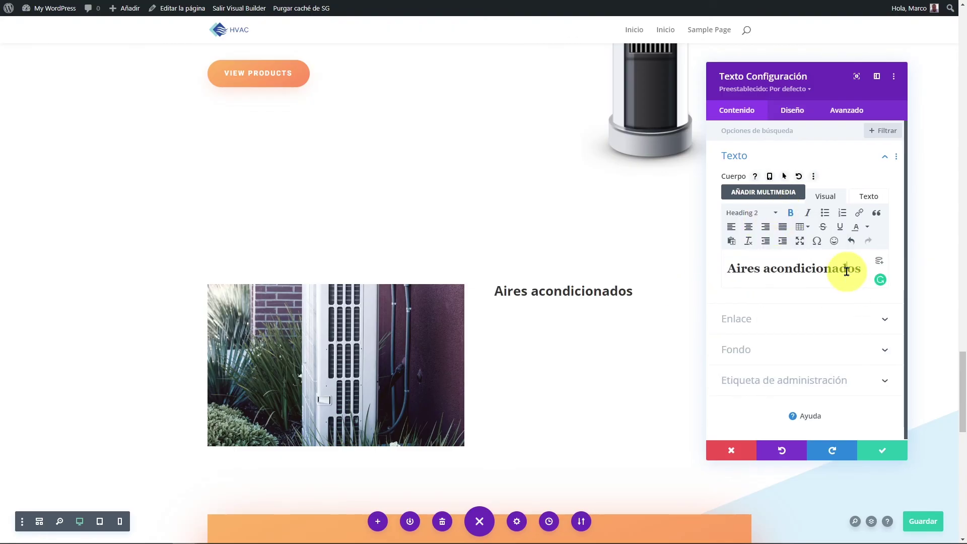
{"action": "key", "text": "Return"}
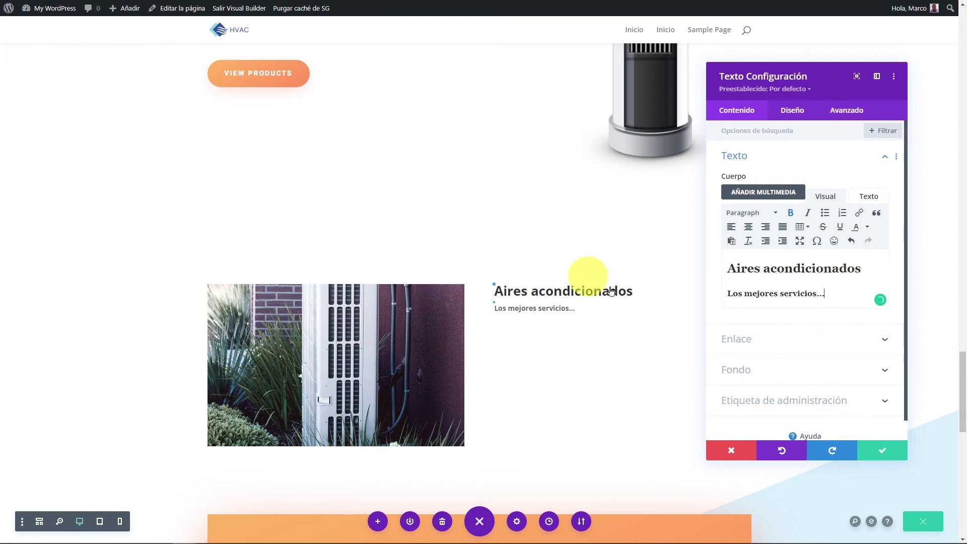
{"action": "left_click", "coordinate": [792, 114]}
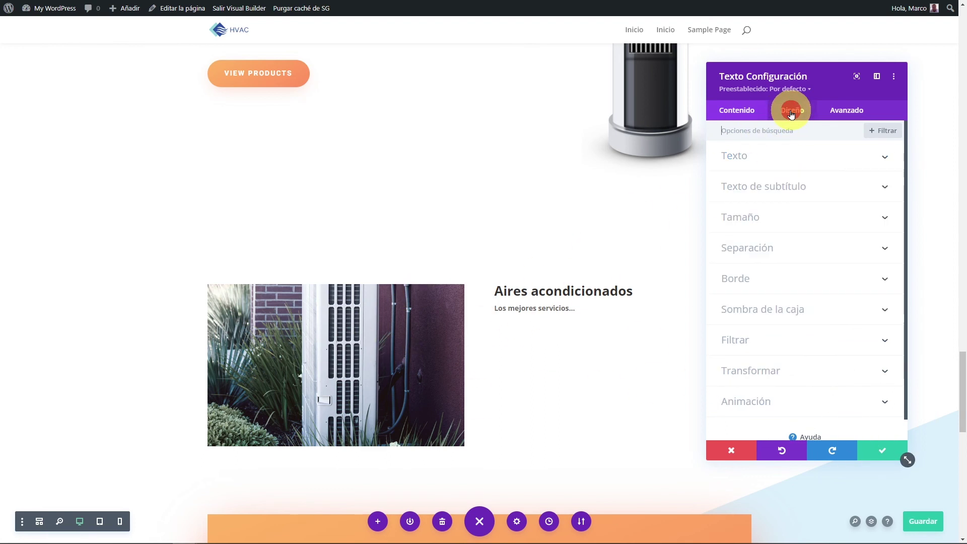
- Set the H2 font of the Aires acondicionados heading to Akshar and its text size to 33px, and save the module
{"action": "left_click", "coordinate": [823, 180]}
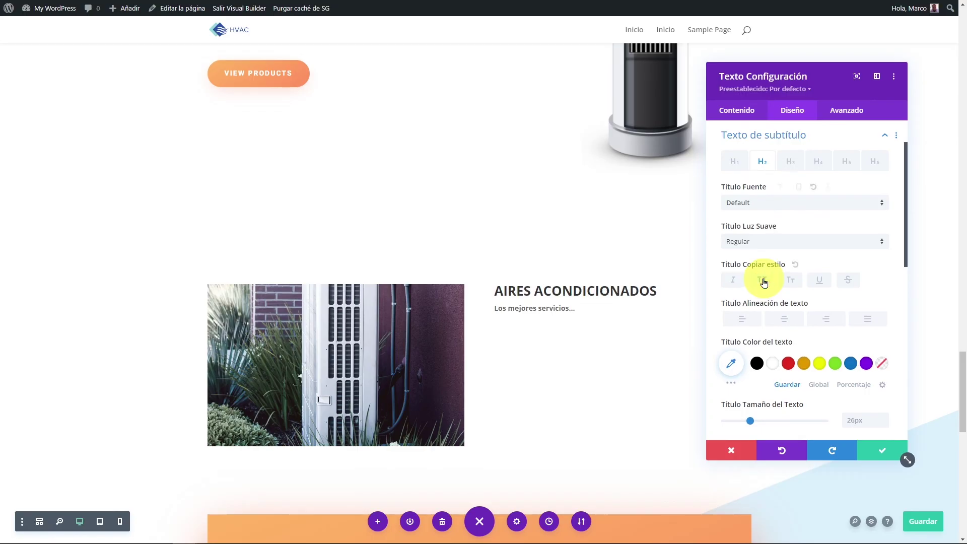
{"action": "left_click", "coordinate": [762, 243]}
{"action": "left_click", "coordinate": [795, 203]}
{"action": "left_click", "coordinate": [795, 202]}
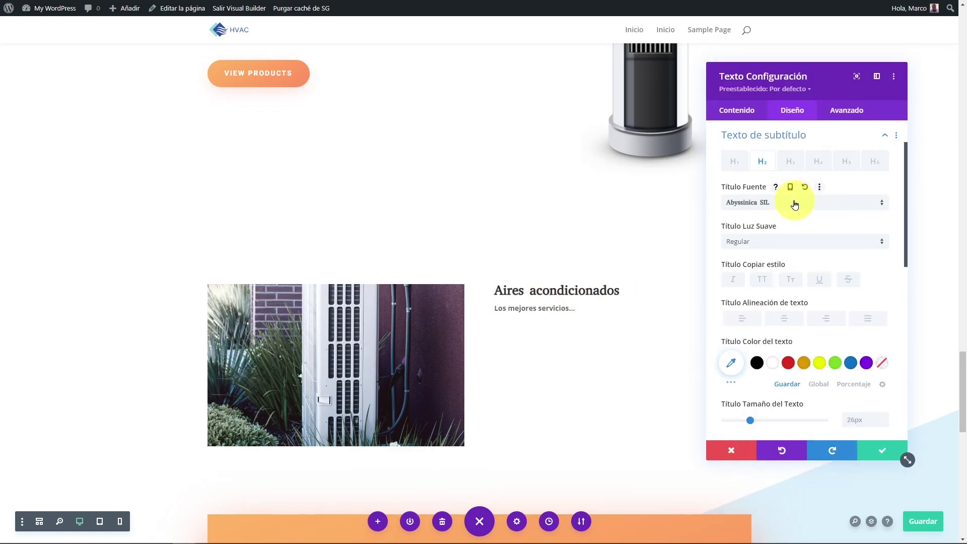
{"action": "left_click", "coordinate": [795, 202]}
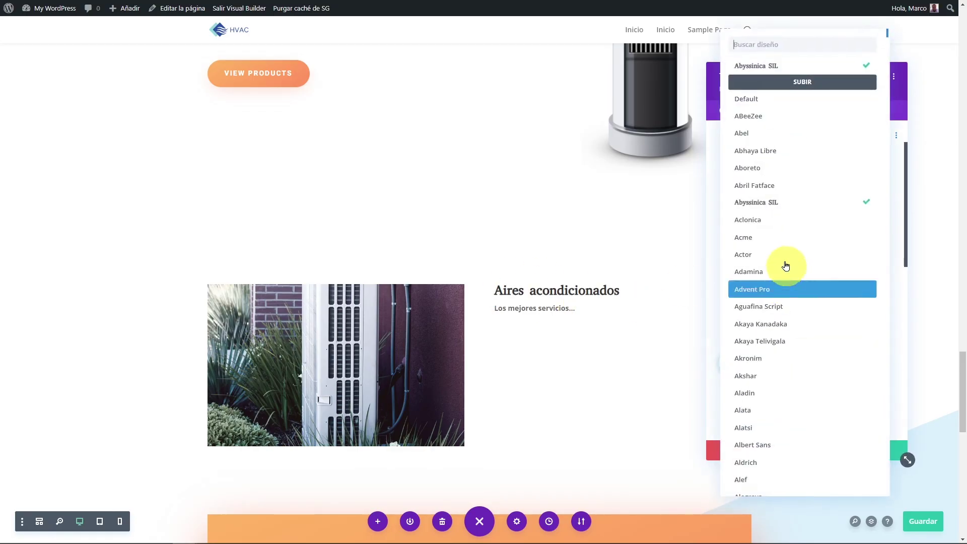
{"action": "left_click", "coordinate": [767, 371]}
{"action": "scroll", "coordinate": [756, 374], "scroll_direction": "down", "scroll_amount": 1}
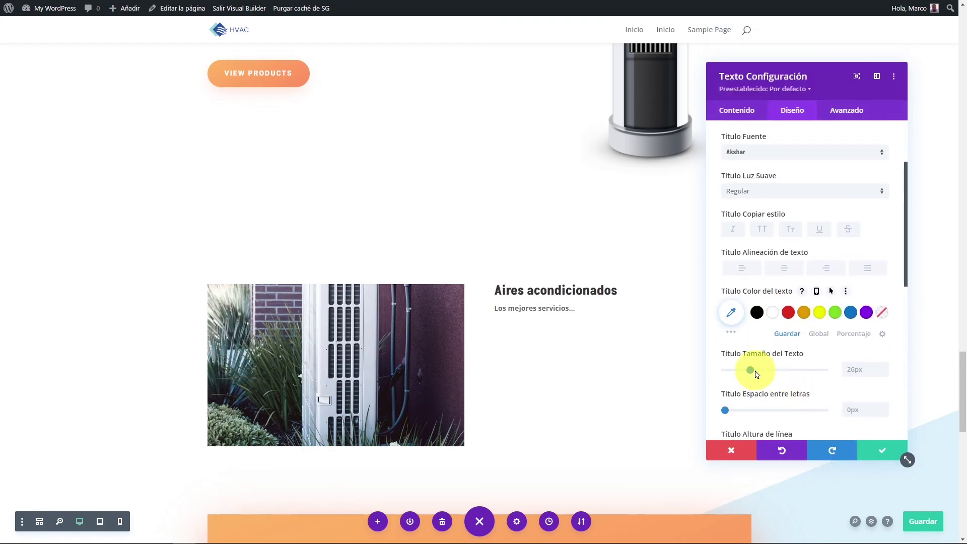
{"action": "left_click_drag", "start_coordinate": [751, 371], "coordinate": [757, 373]}
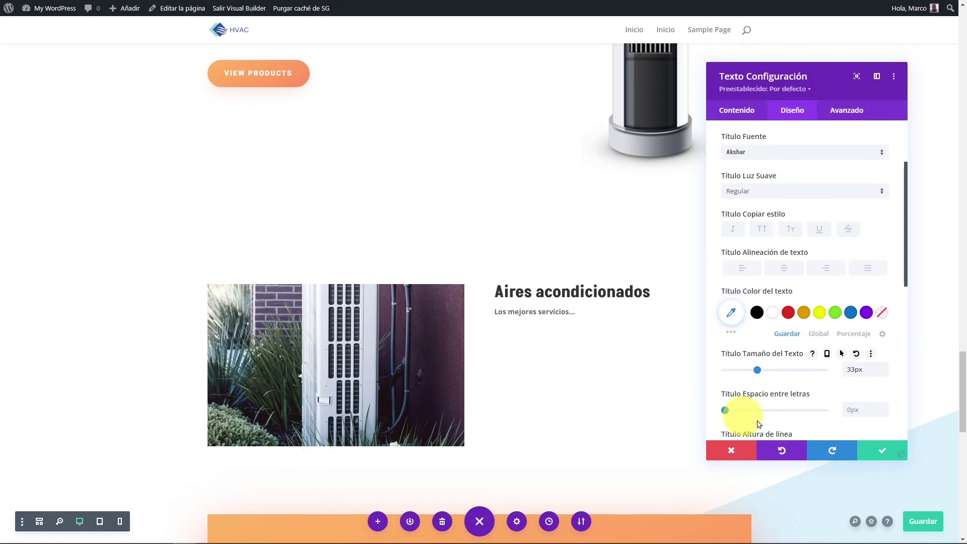
{"action": "left_click", "coordinate": [887, 458]}
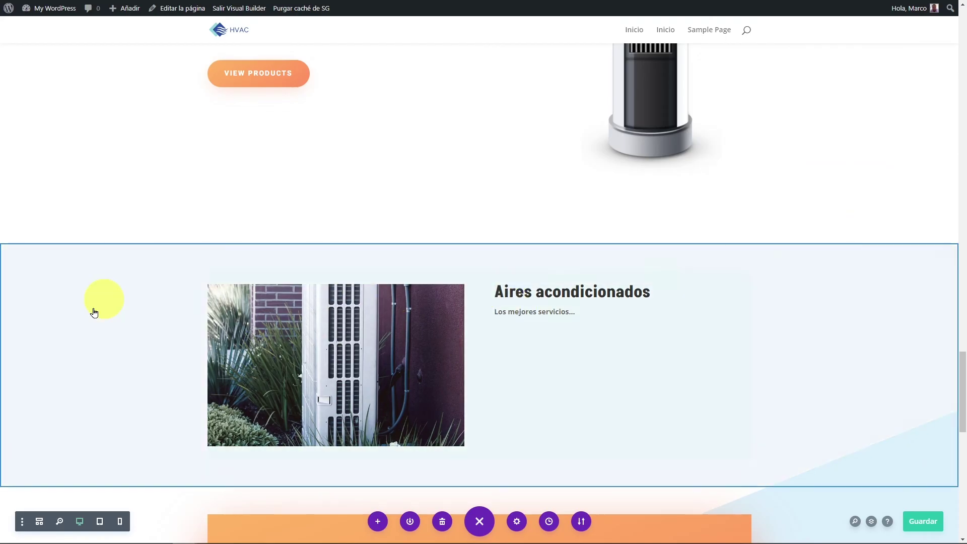
- Give the Aires acondicionados section a red #e02b20 background color covered by the default blue-to-green linear gradient, and save it
{"action": "mouse_move", "coordinate": [52, 263]}
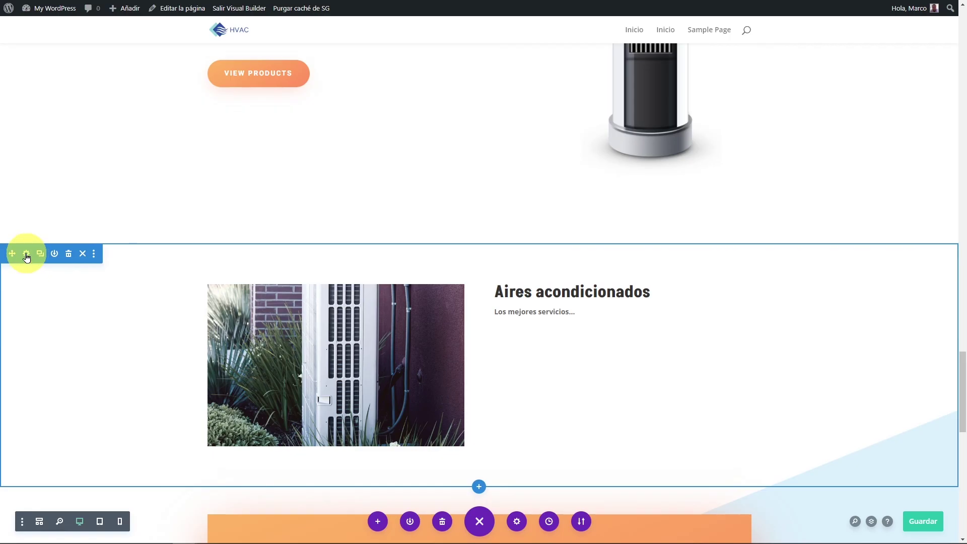
{"action": "left_click", "coordinate": [27, 254]}
{"action": "left_click", "coordinate": [778, 187]}
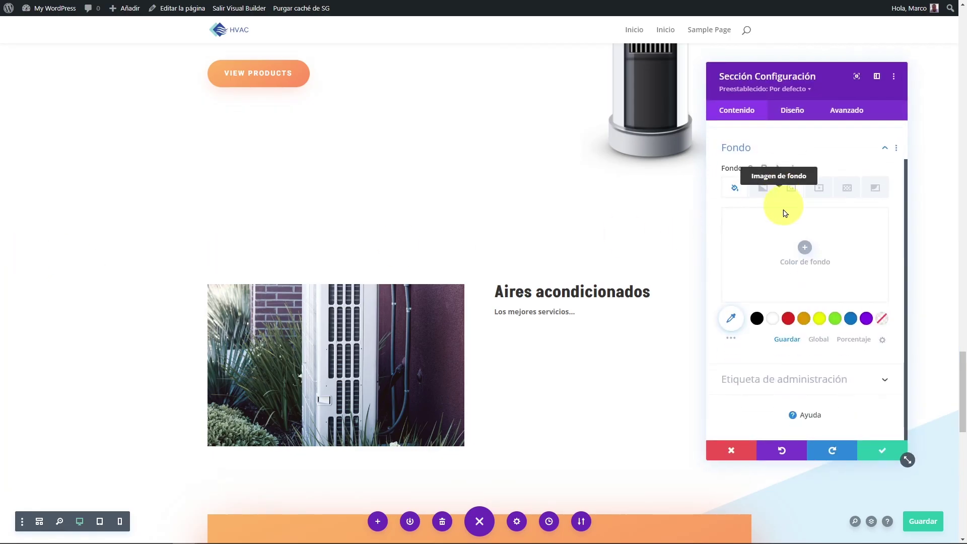
{"action": "left_click", "coordinate": [791, 323]}
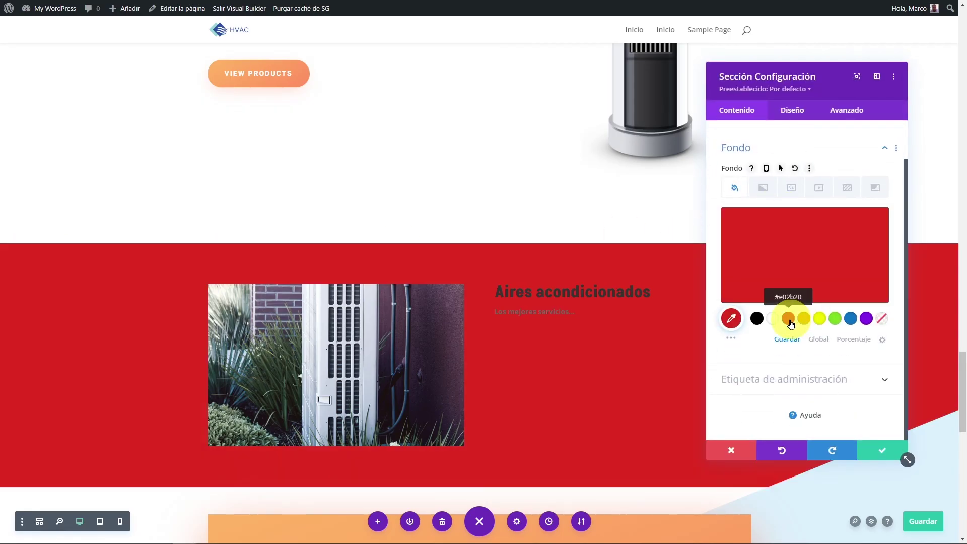
{"action": "left_click", "coordinate": [763, 189]}
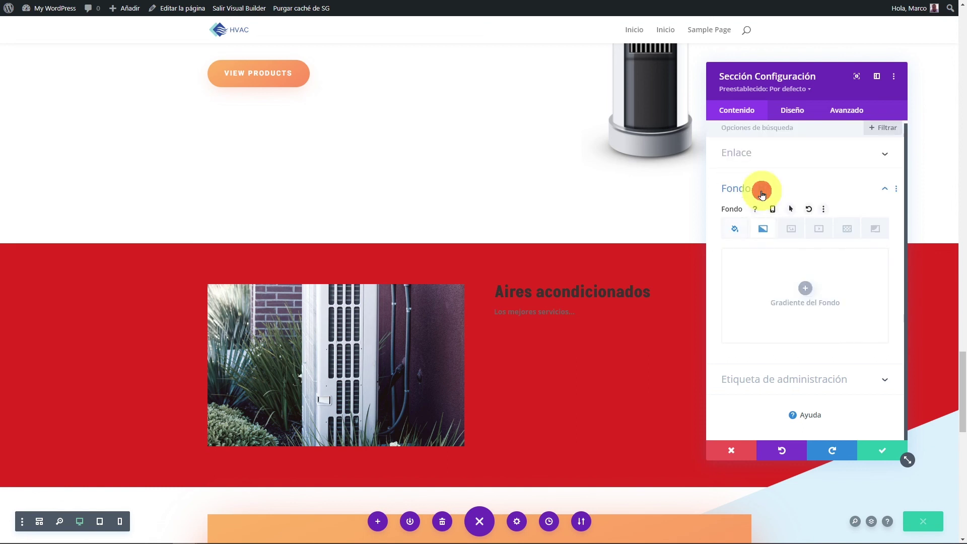
{"action": "left_click", "coordinate": [815, 294]}
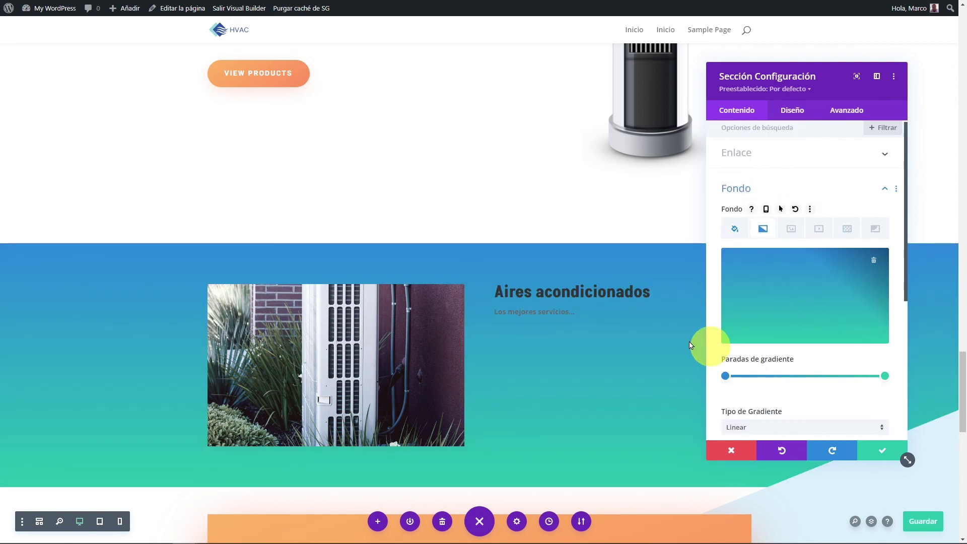
{"action": "left_click", "coordinate": [894, 459]}
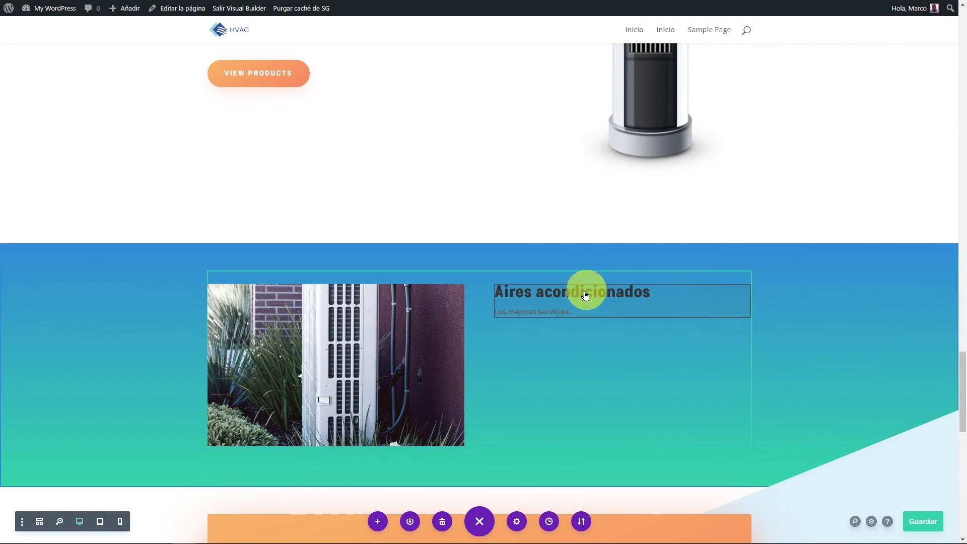
- Change both the H2 heading and the body text color of the Aires acondicionados text module to white, and save it
{"action": "left_click", "coordinate": [615, 305]}
{"action": "left_click", "coordinate": [599, 291]}
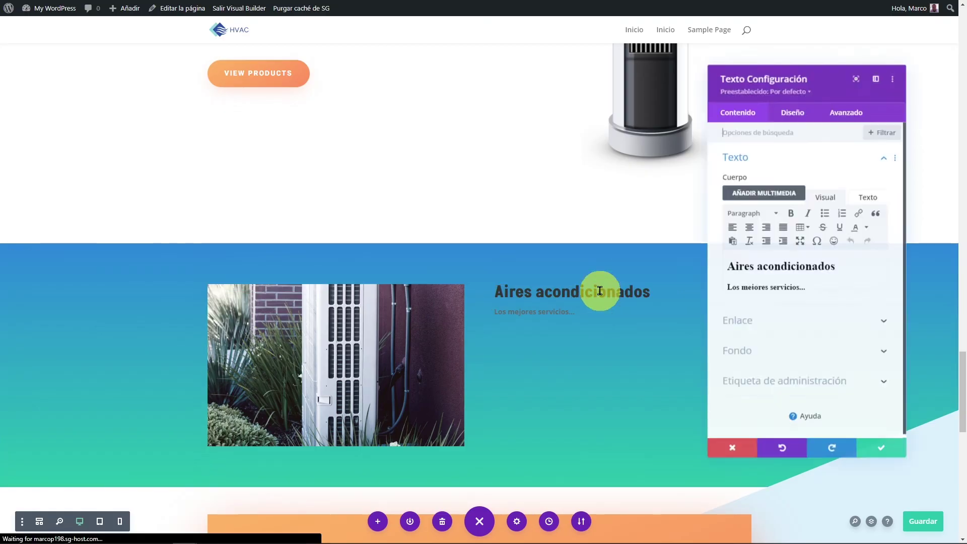
{"action": "left_click", "coordinate": [794, 107]}
{"action": "left_click", "coordinate": [832, 181]}
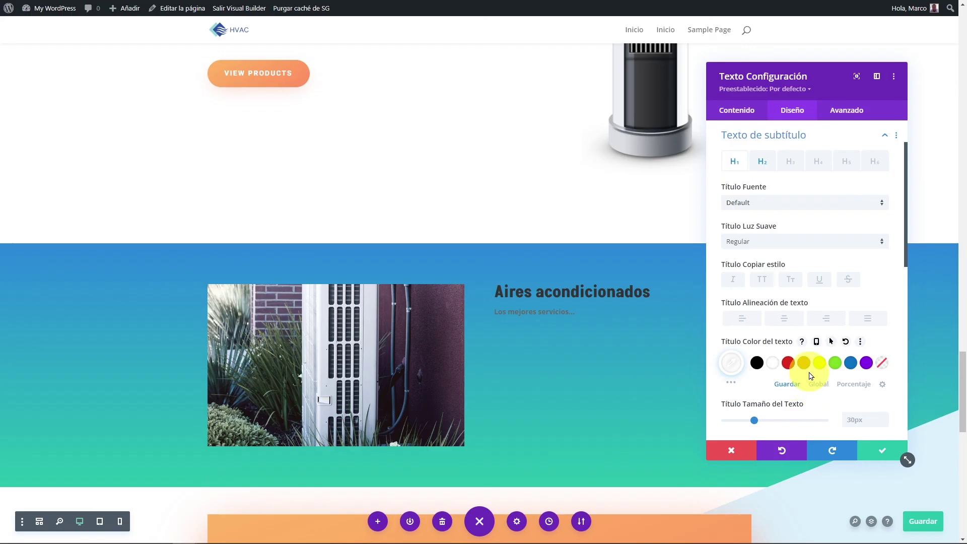
{"action": "left_click", "coordinate": [763, 163]}
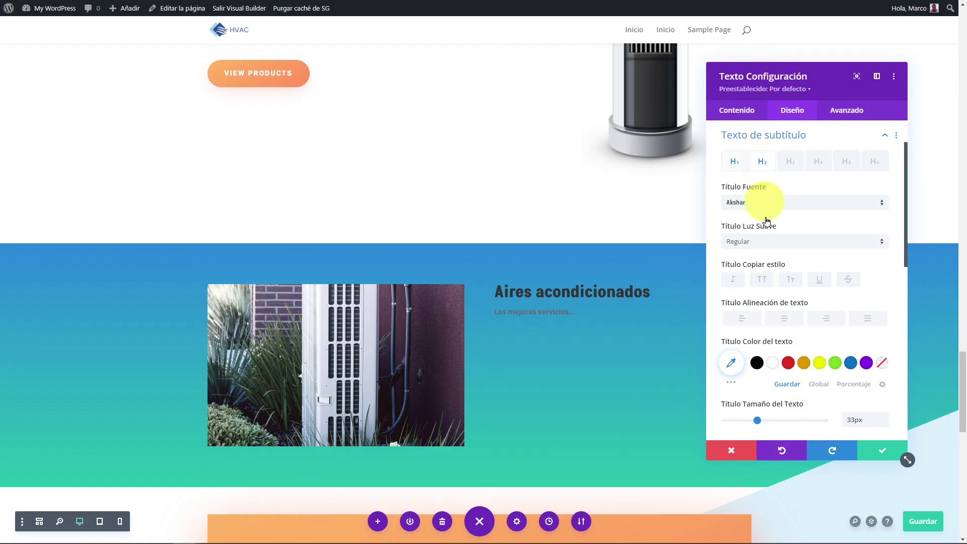
{"action": "left_click", "coordinate": [773, 363]}
{"action": "scroll", "coordinate": [804, 176], "scroll_direction": "up", "scroll_amount": 1}
{"action": "left_click", "coordinate": [765, 151]}
{"action": "left_click", "coordinate": [776, 352]}
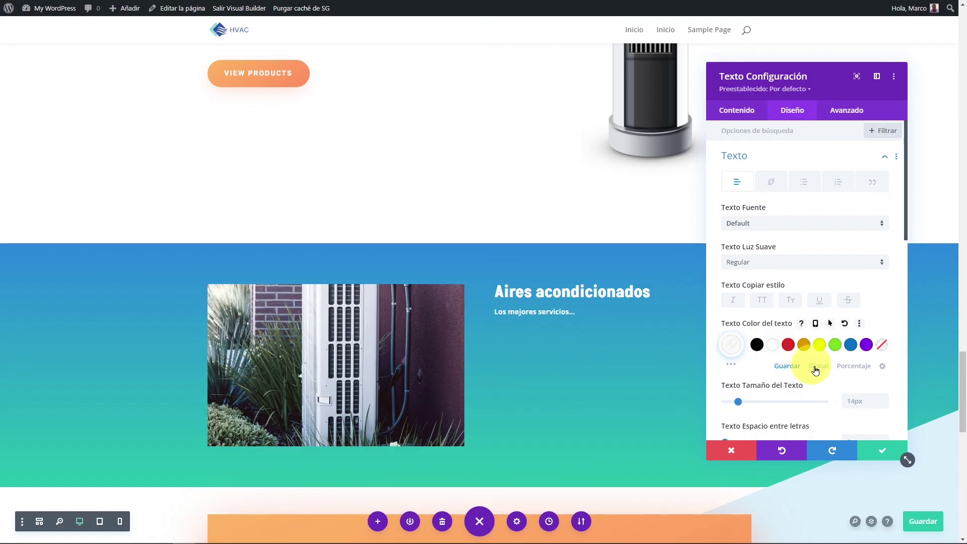
{"action": "left_click", "coordinate": [882, 450]}
- Move the Aires acondicionados section above the section titled "The Best in Technology"
{"action": "scroll", "coordinate": [623, 330], "scroll_direction": "down", "scroll_amount": 3}
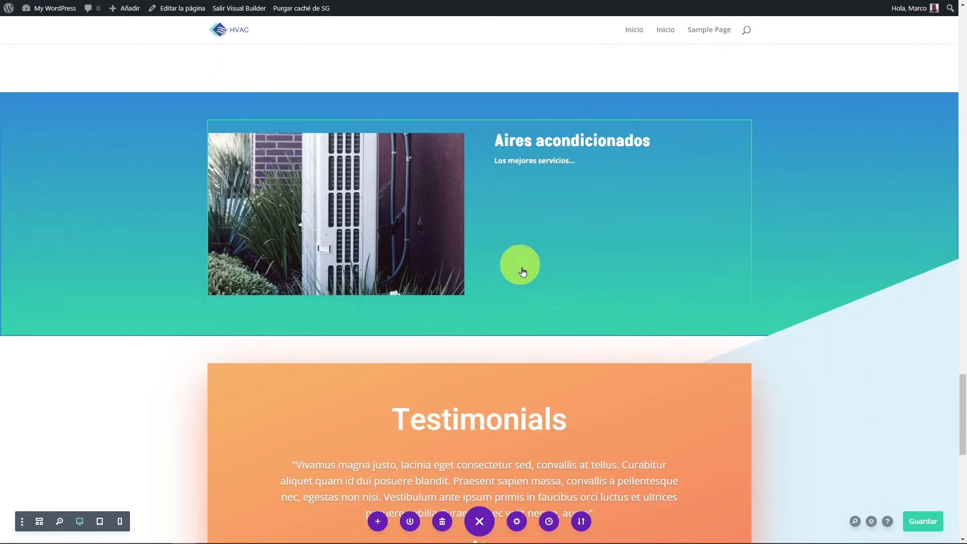
{"action": "scroll", "coordinate": [537, 311], "scroll_direction": "up", "scroll_amount": 3}
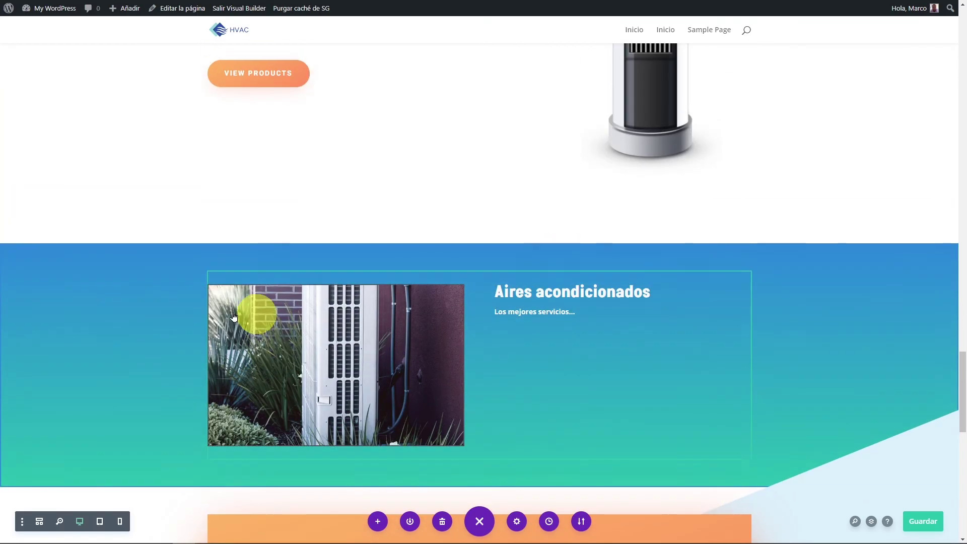
{"action": "mouse_move", "coordinate": [60, 252]}
{"action": "left_click_drag", "start_coordinate": [29, 256], "coordinate": [544, 242]}
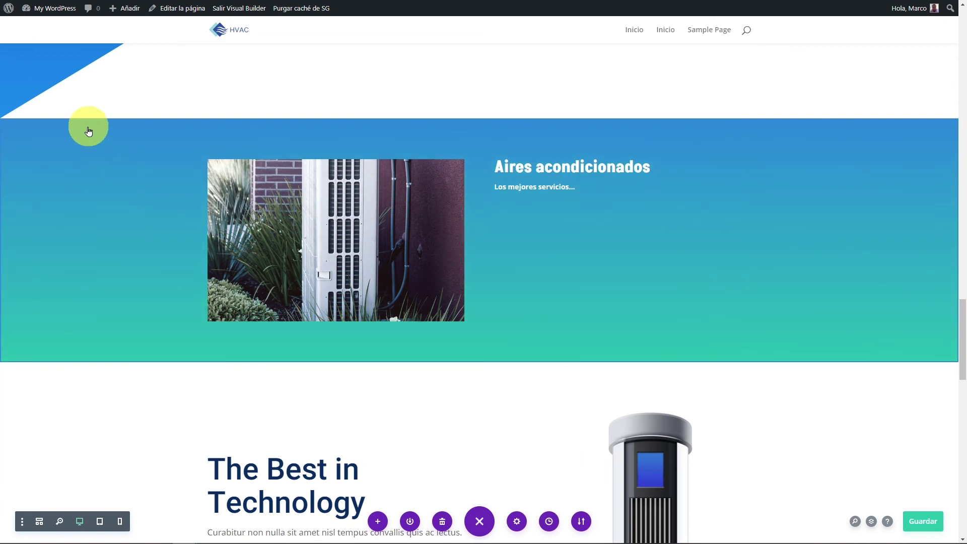
- Add a wavy divider to the top edge of the Aires acondicionados section in its design settings
{"action": "left_click", "coordinate": [26, 129]}
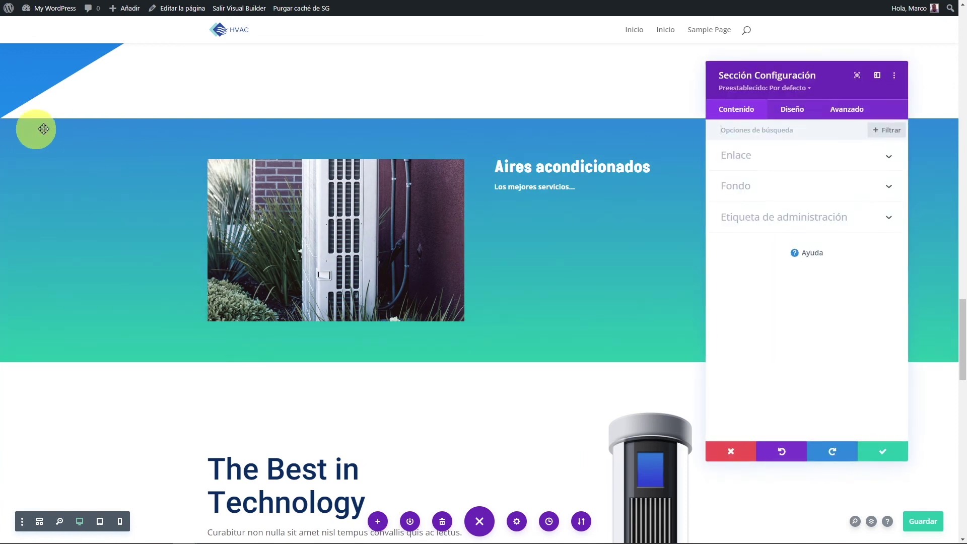
{"action": "left_click", "coordinate": [793, 109]}
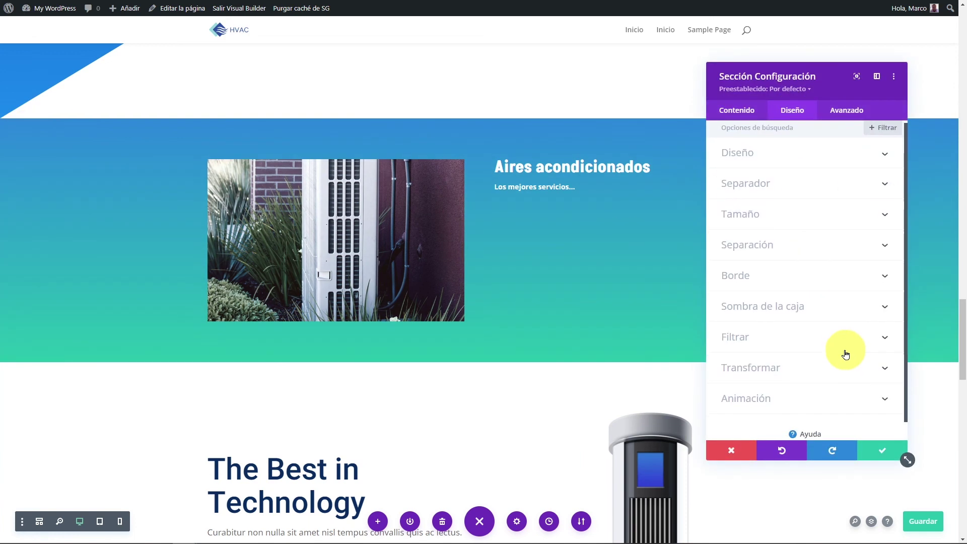
{"action": "scroll", "coordinate": [836, 355], "scroll_direction": "down", "scroll_amount": 1}
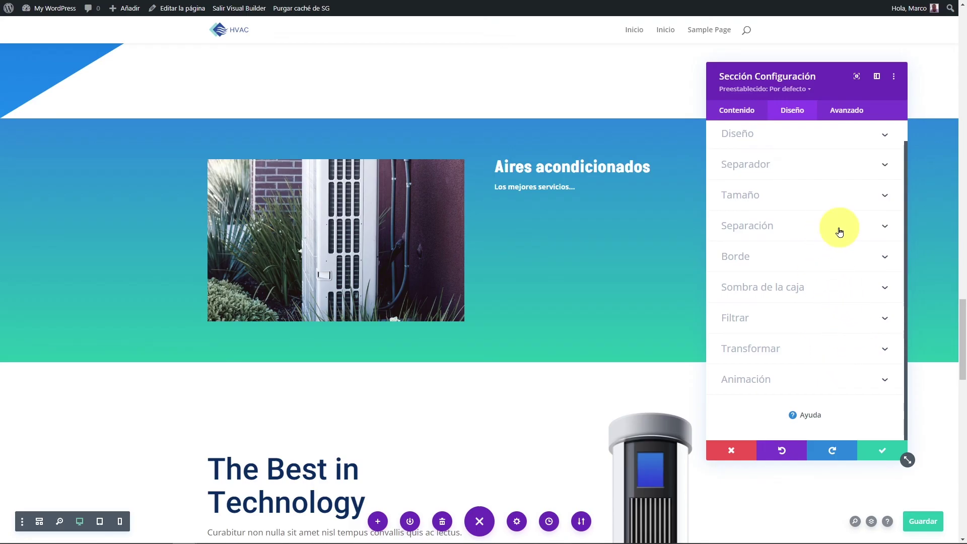
{"action": "scroll", "coordinate": [761, 233], "scroll_direction": "up", "scroll_amount": 1}
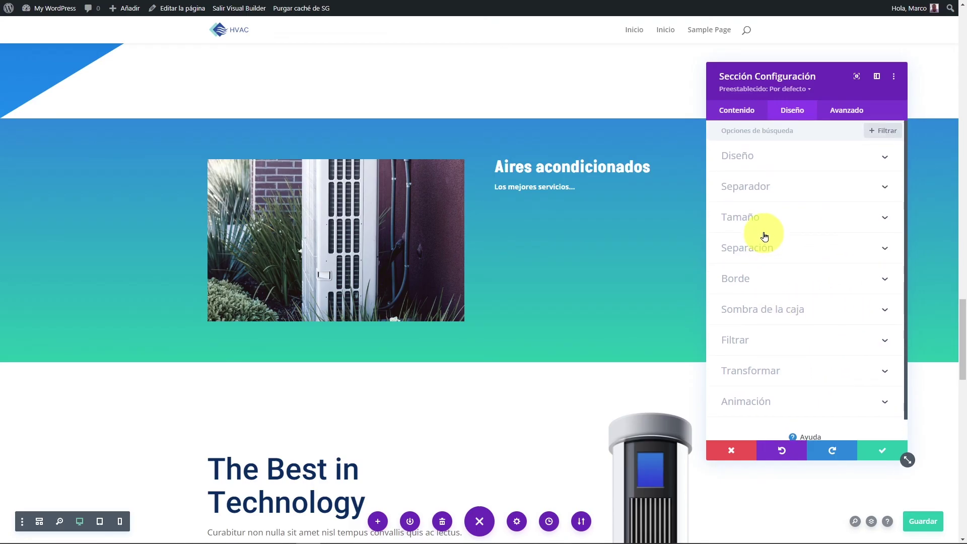
{"action": "left_click", "coordinate": [872, 188]}
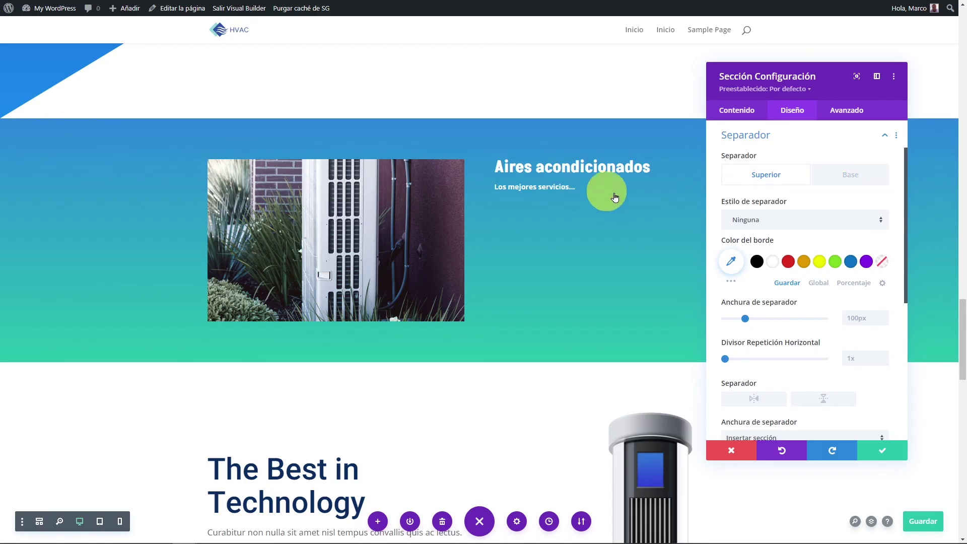
{"action": "left_click", "coordinate": [761, 222]}
{"action": "left_click", "coordinate": [799, 248]}
{"action": "left_click", "coordinate": [790, 226]}
{"action": "scroll", "coordinate": [786, 283], "scroll_direction": "down", "scroll_amount": 2}
{"action": "left_click", "coordinate": [810, 404]}
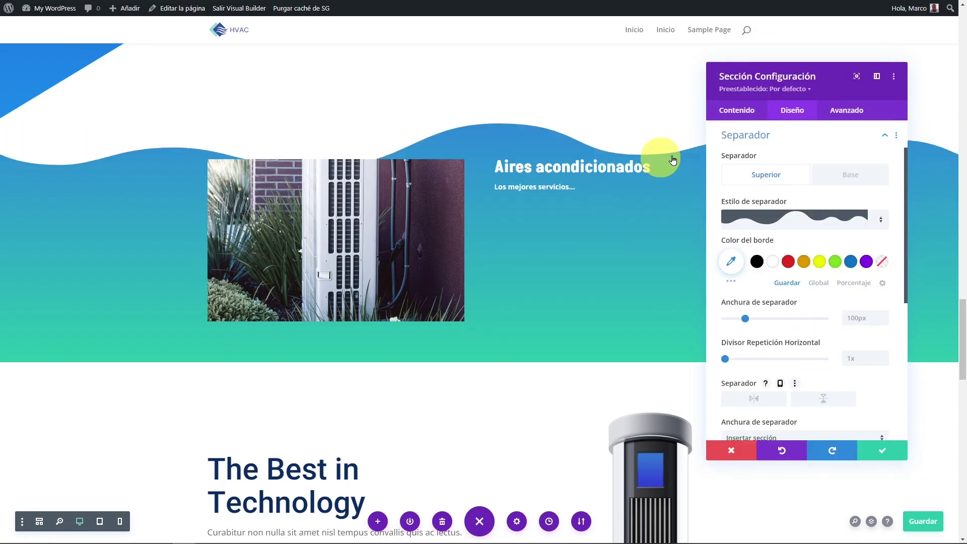
- Add the layered cloud-style divider to the bottom edge of the section and slightly increase its height
{"action": "left_click", "coordinate": [859, 179]}
{"action": "left_click", "coordinate": [760, 220]}
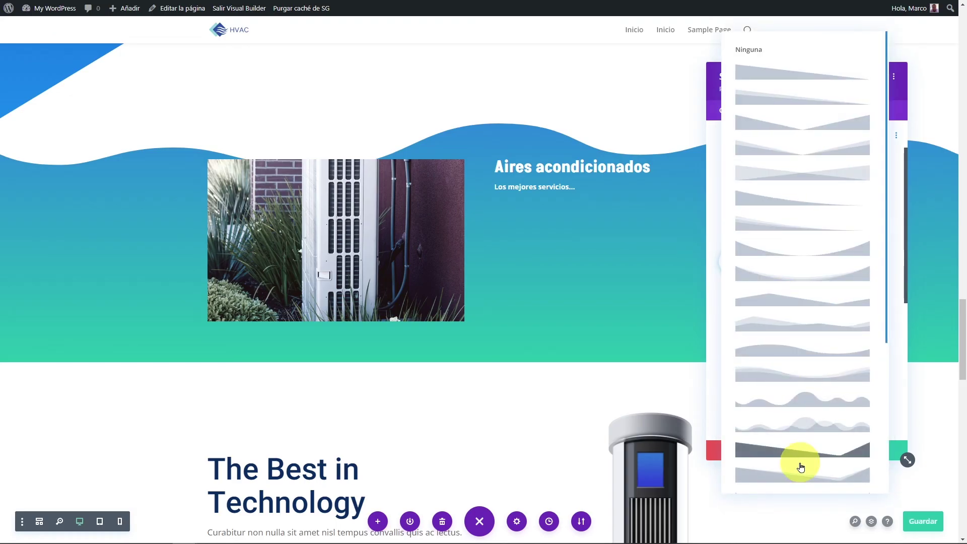
{"action": "scroll", "coordinate": [829, 310], "scroll_direction": "down", "scroll_amount": 4}
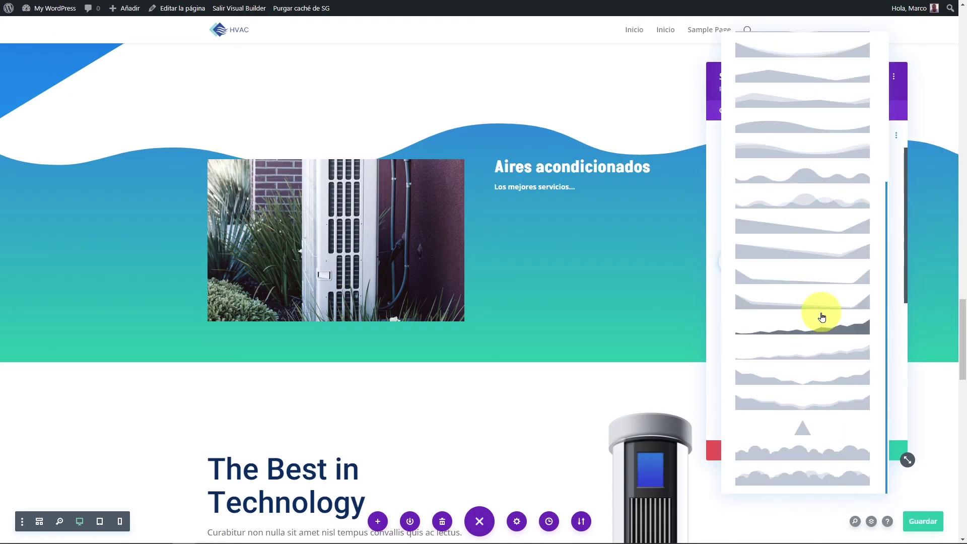
{"action": "left_click", "coordinate": [813, 479]}
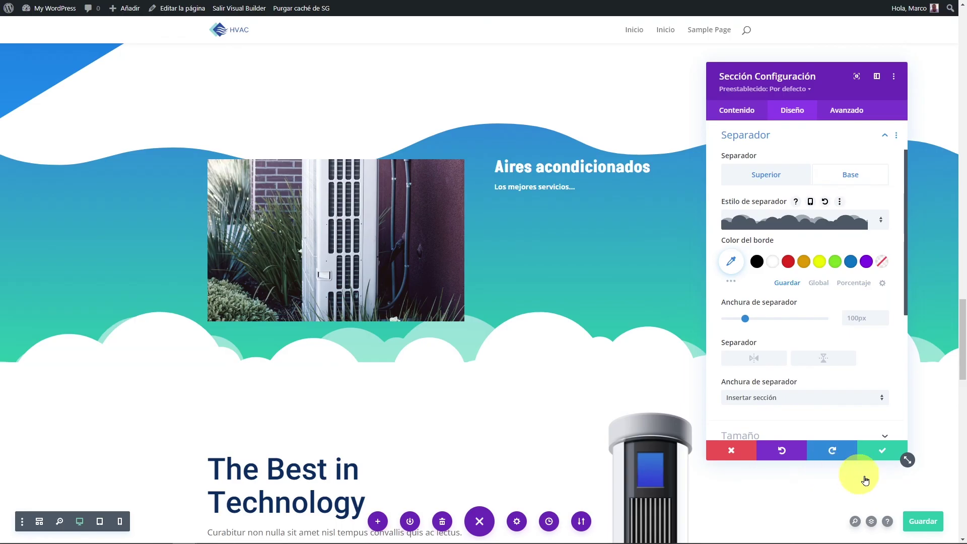
{"action": "left_click_drag", "start_coordinate": [751, 320], "coordinate": [750, 324]}
{"action": "scroll", "coordinate": [838, 328], "scroll_direction": "up", "scroll_amount": 1}
{"action": "scroll", "coordinate": [838, 328], "scroll_direction": "down", "scroll_amount": 5}
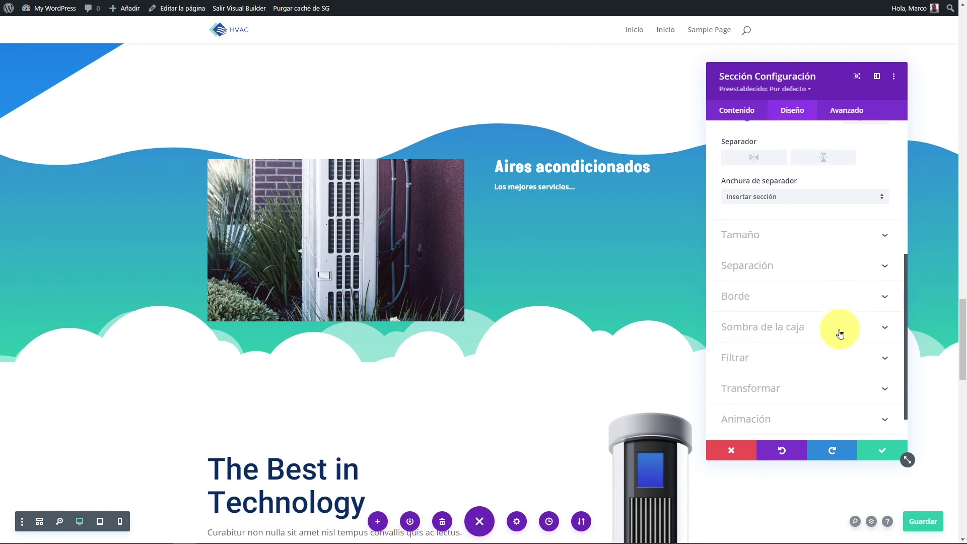
{"action": "scroll", "coordinate": [838, 328], "scroll_direction": "up", "scroll_amount": 5}
- Set the top divider's height to 57px and its horizontal repetition to 2x, and save the section settings
{"action": "left_click", "coordinate": [774, 183]}
{"action": "left_click_drag", "start_coordinate": [728, 359], "coordinate": [744, 362]}
{"action": "left_click_drag", "start_coordinate": [745, 319], "coordinate": [736, 319]}
{"action": "left_click_drag", "start_coordinate": [735, 355], "coordinate": [733, 362]}
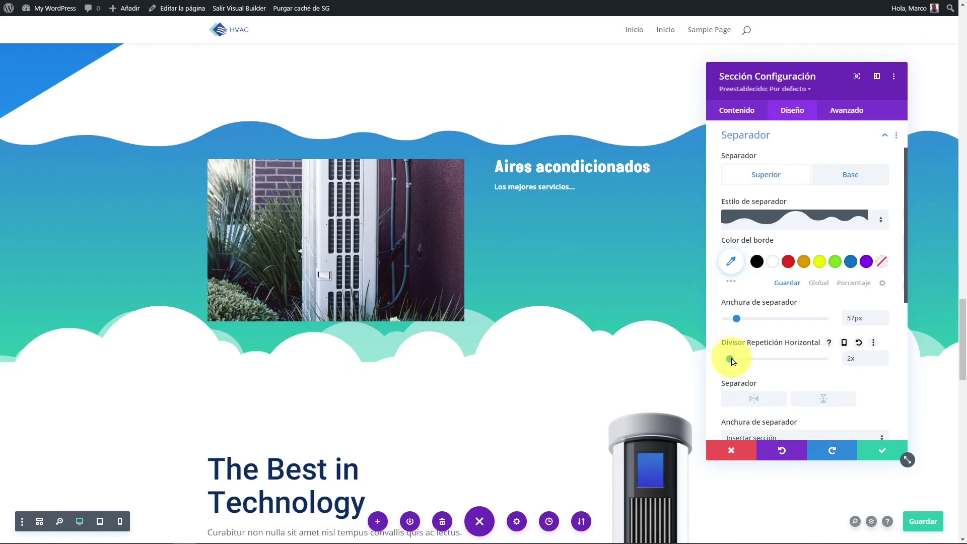
{"action": "left_click", "coordinate": [887, 451]}
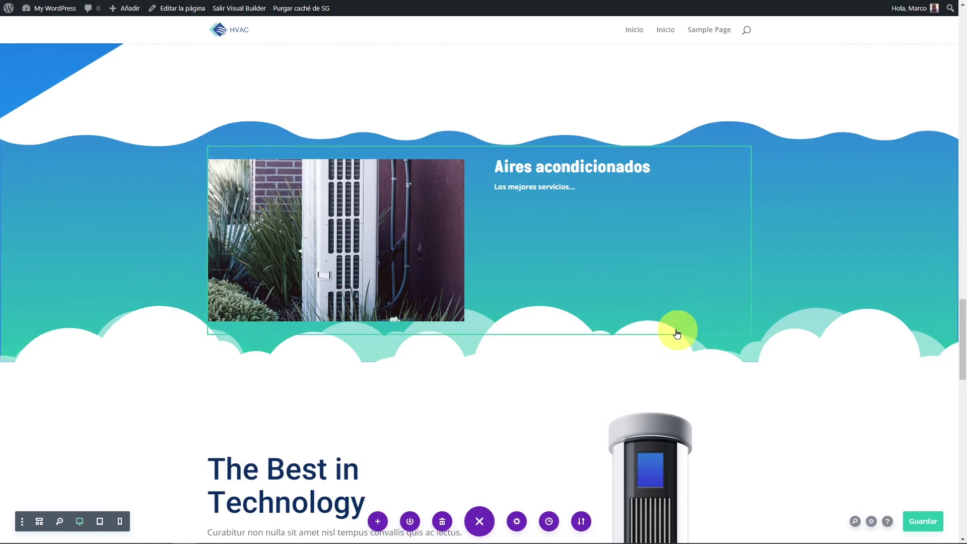
{"action": "scroll", "coordinate": [650, 328], "scroll_direction": "up", "scroll_amount": 5}
{"action": "scroll", "coordinate": [655, 363], "scroll_direction": "down", "scroll_amount": 5}
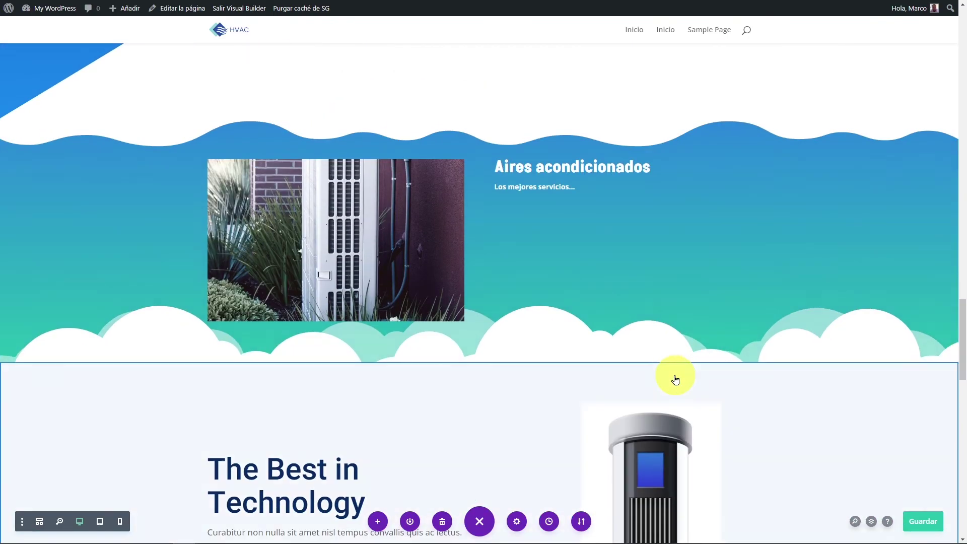